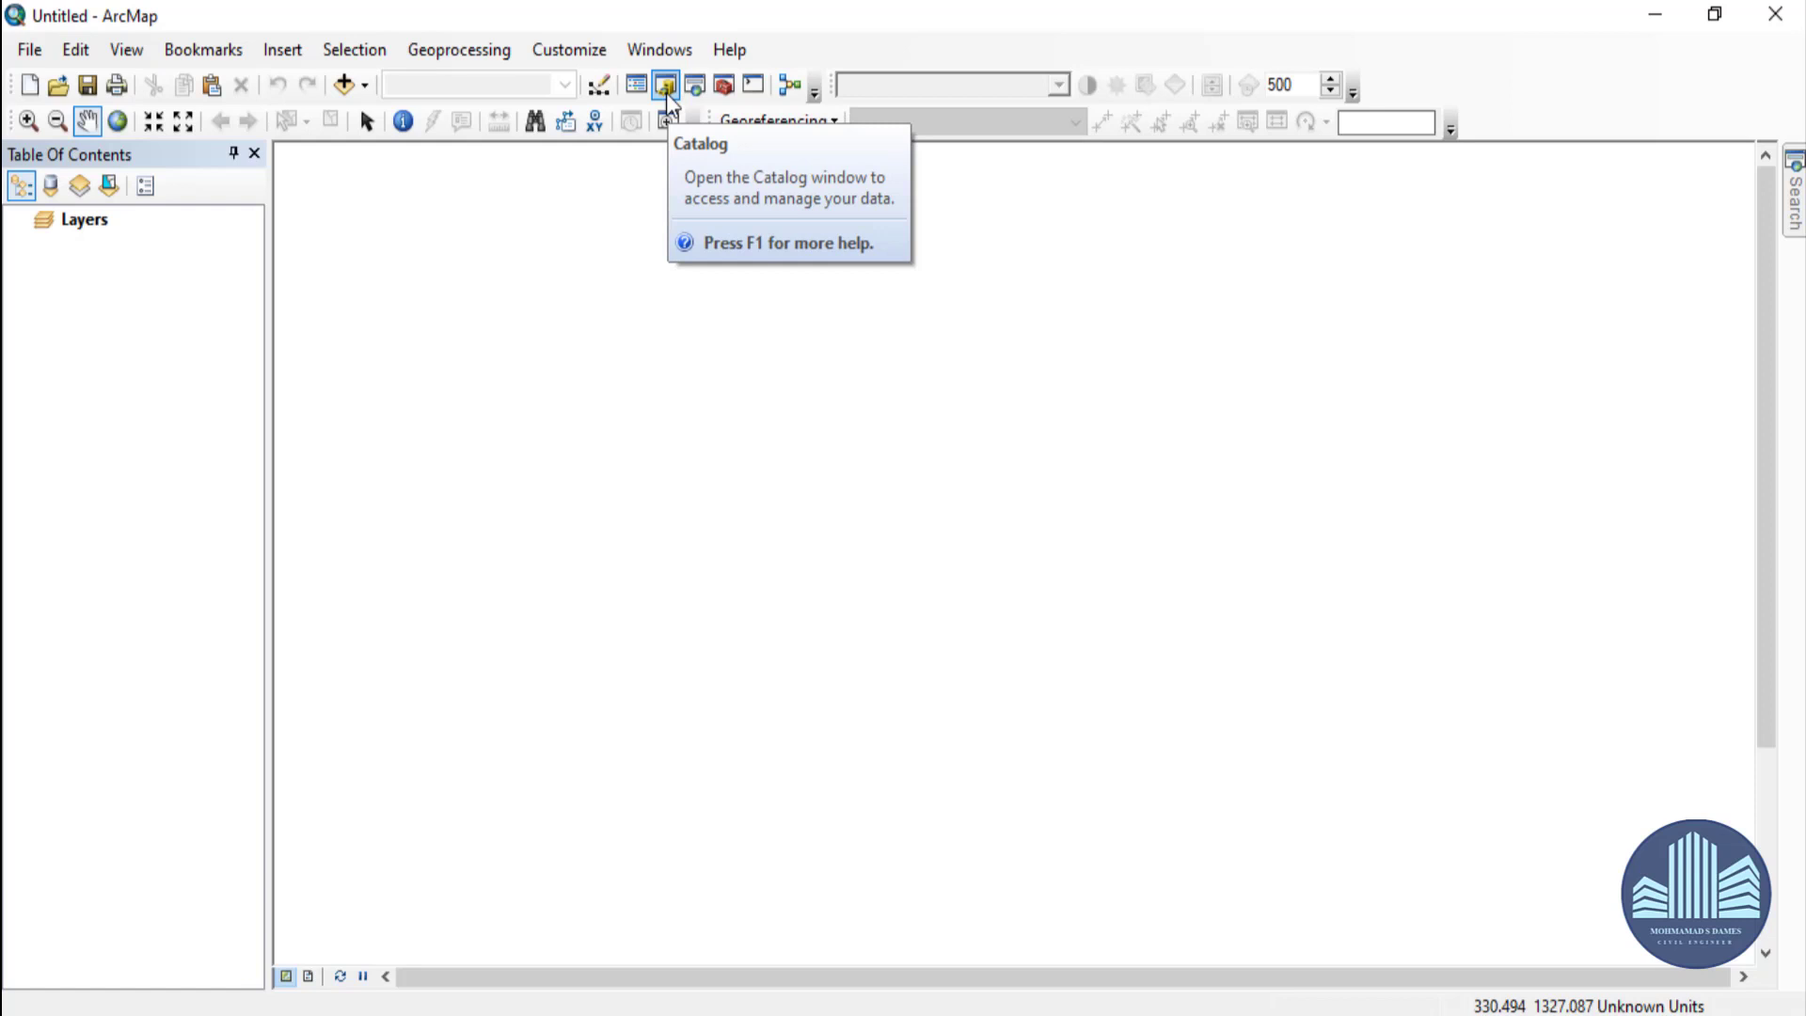
Switch from ArcMap to ArcCatalog by launching ArcCatalog 10.8 from the ArcGIS program group.
key(super)
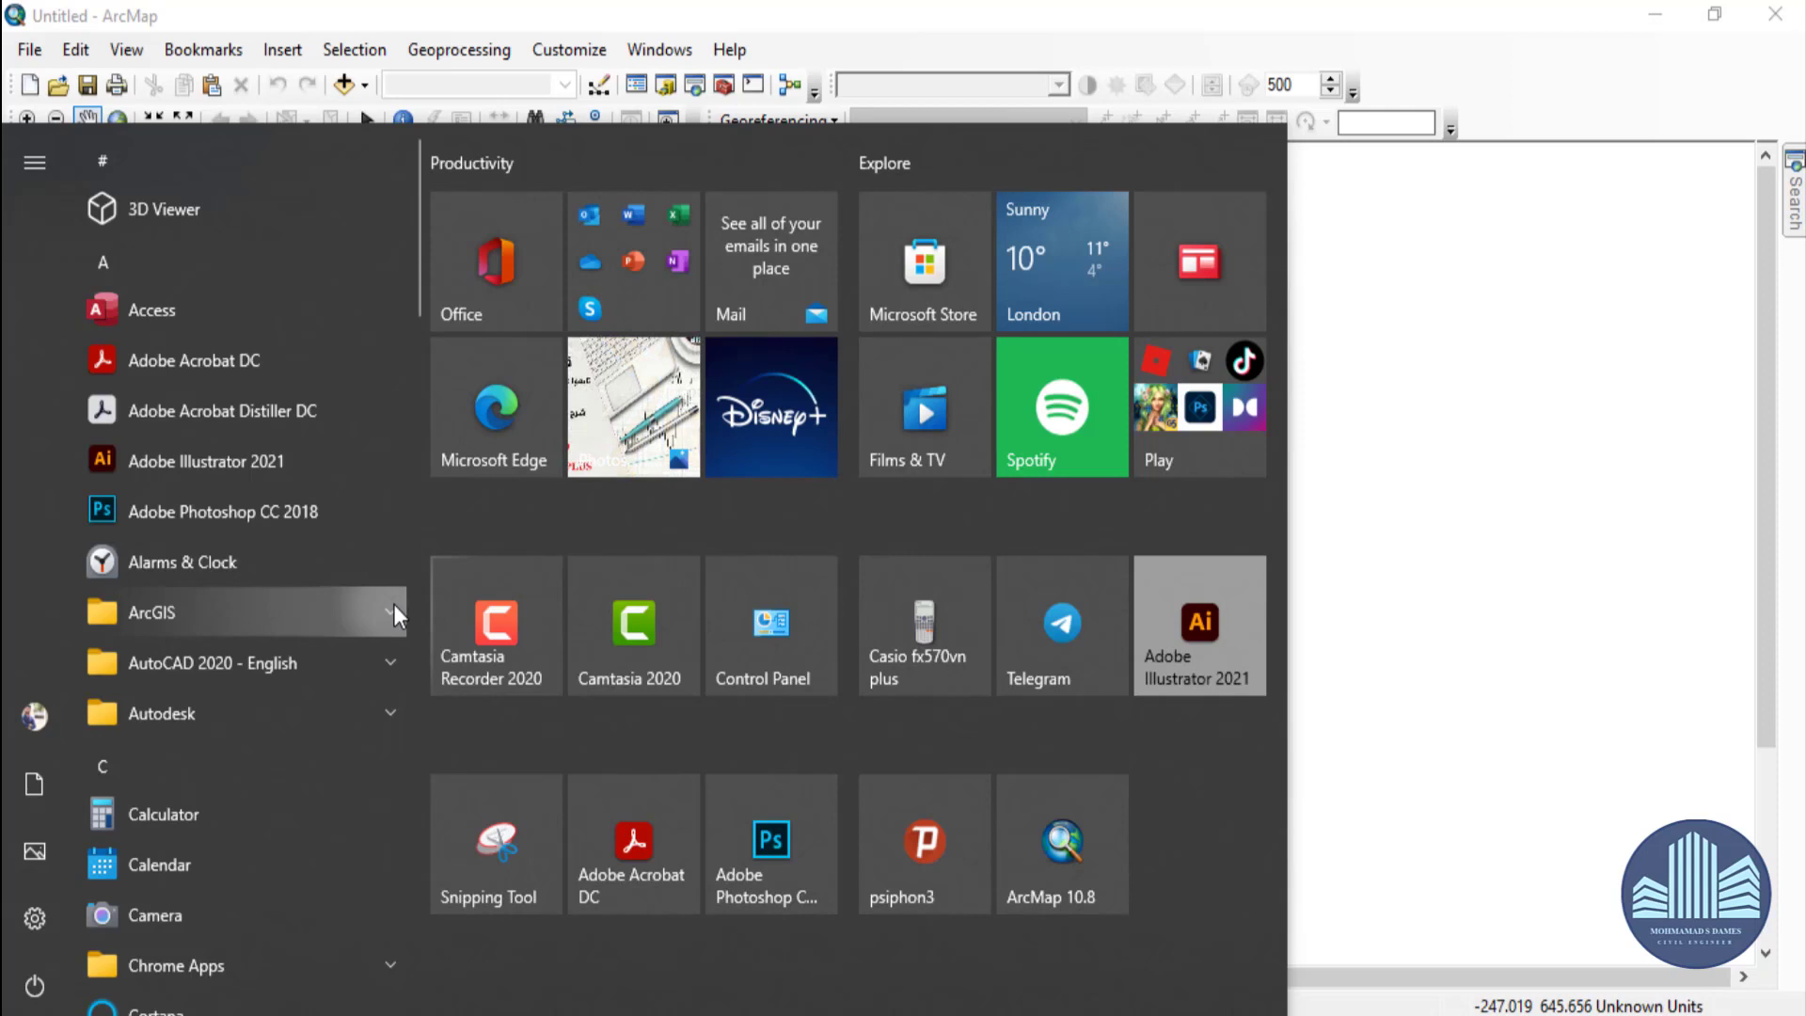
click(393, 607)
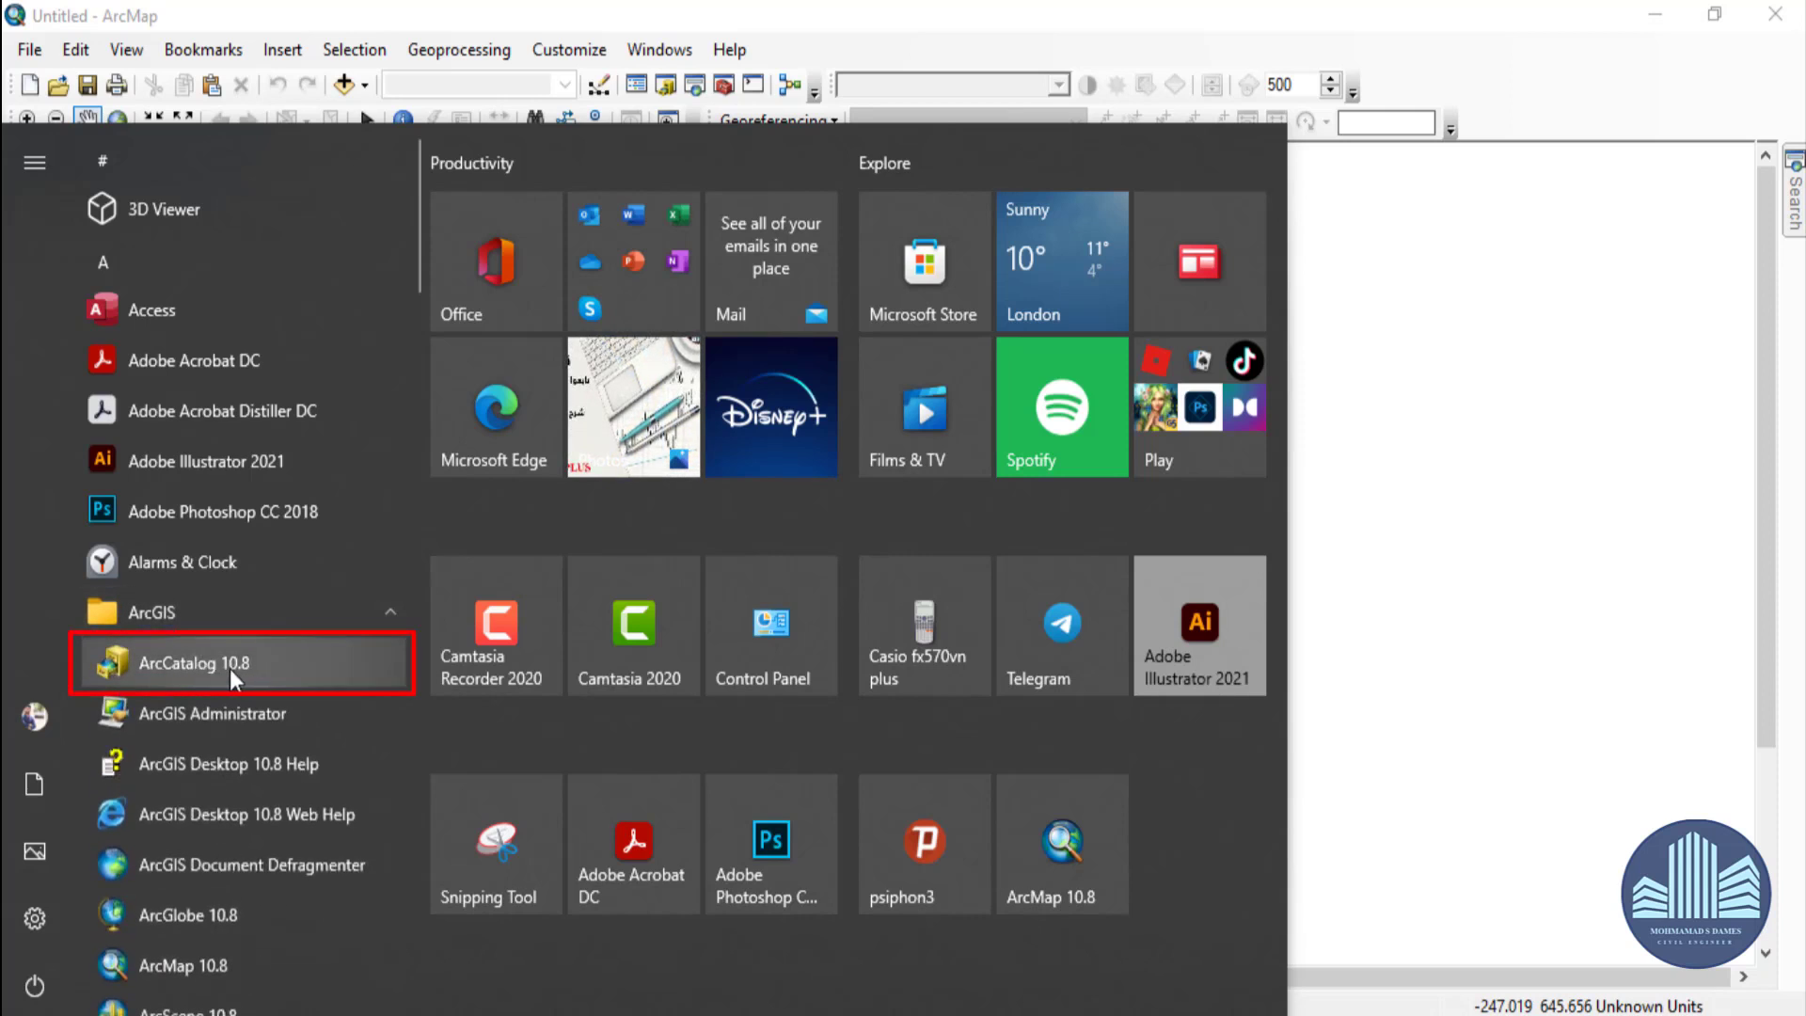
click(235, 669)
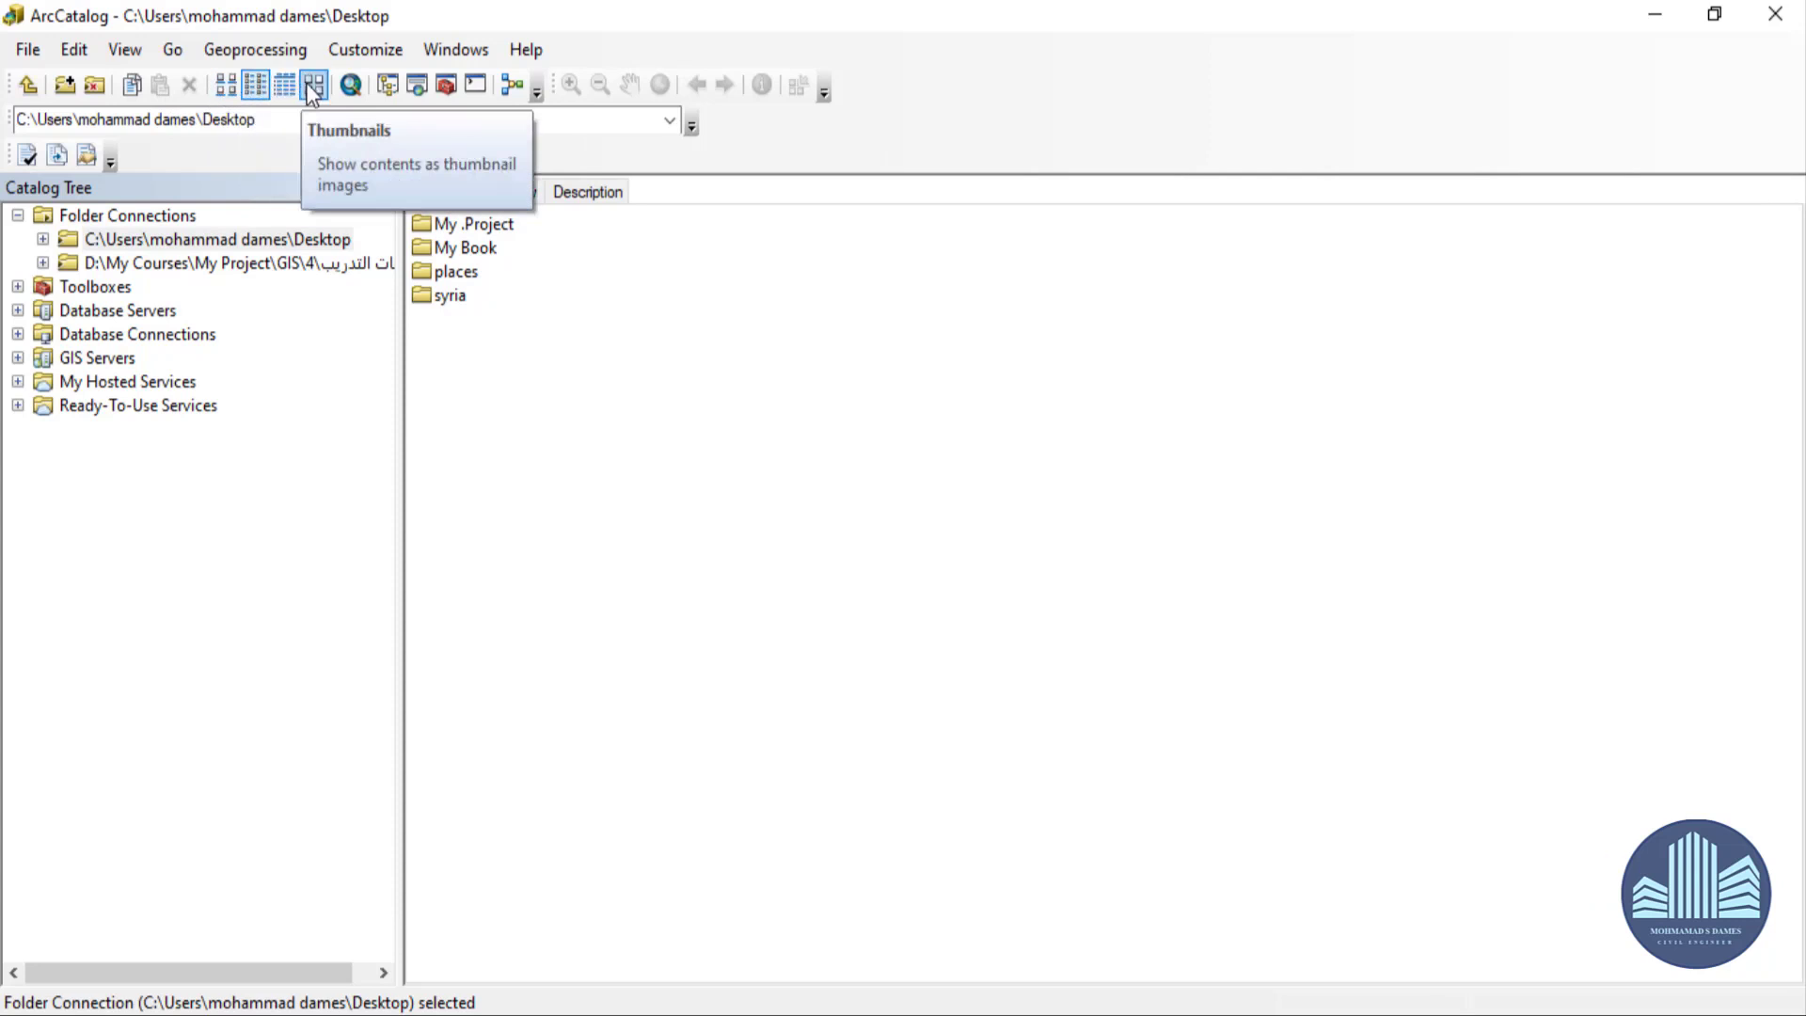
Show the Desktop folder contents as large icons and back as a list, and close and reopen the Catalog Tree.
click(234, 85)
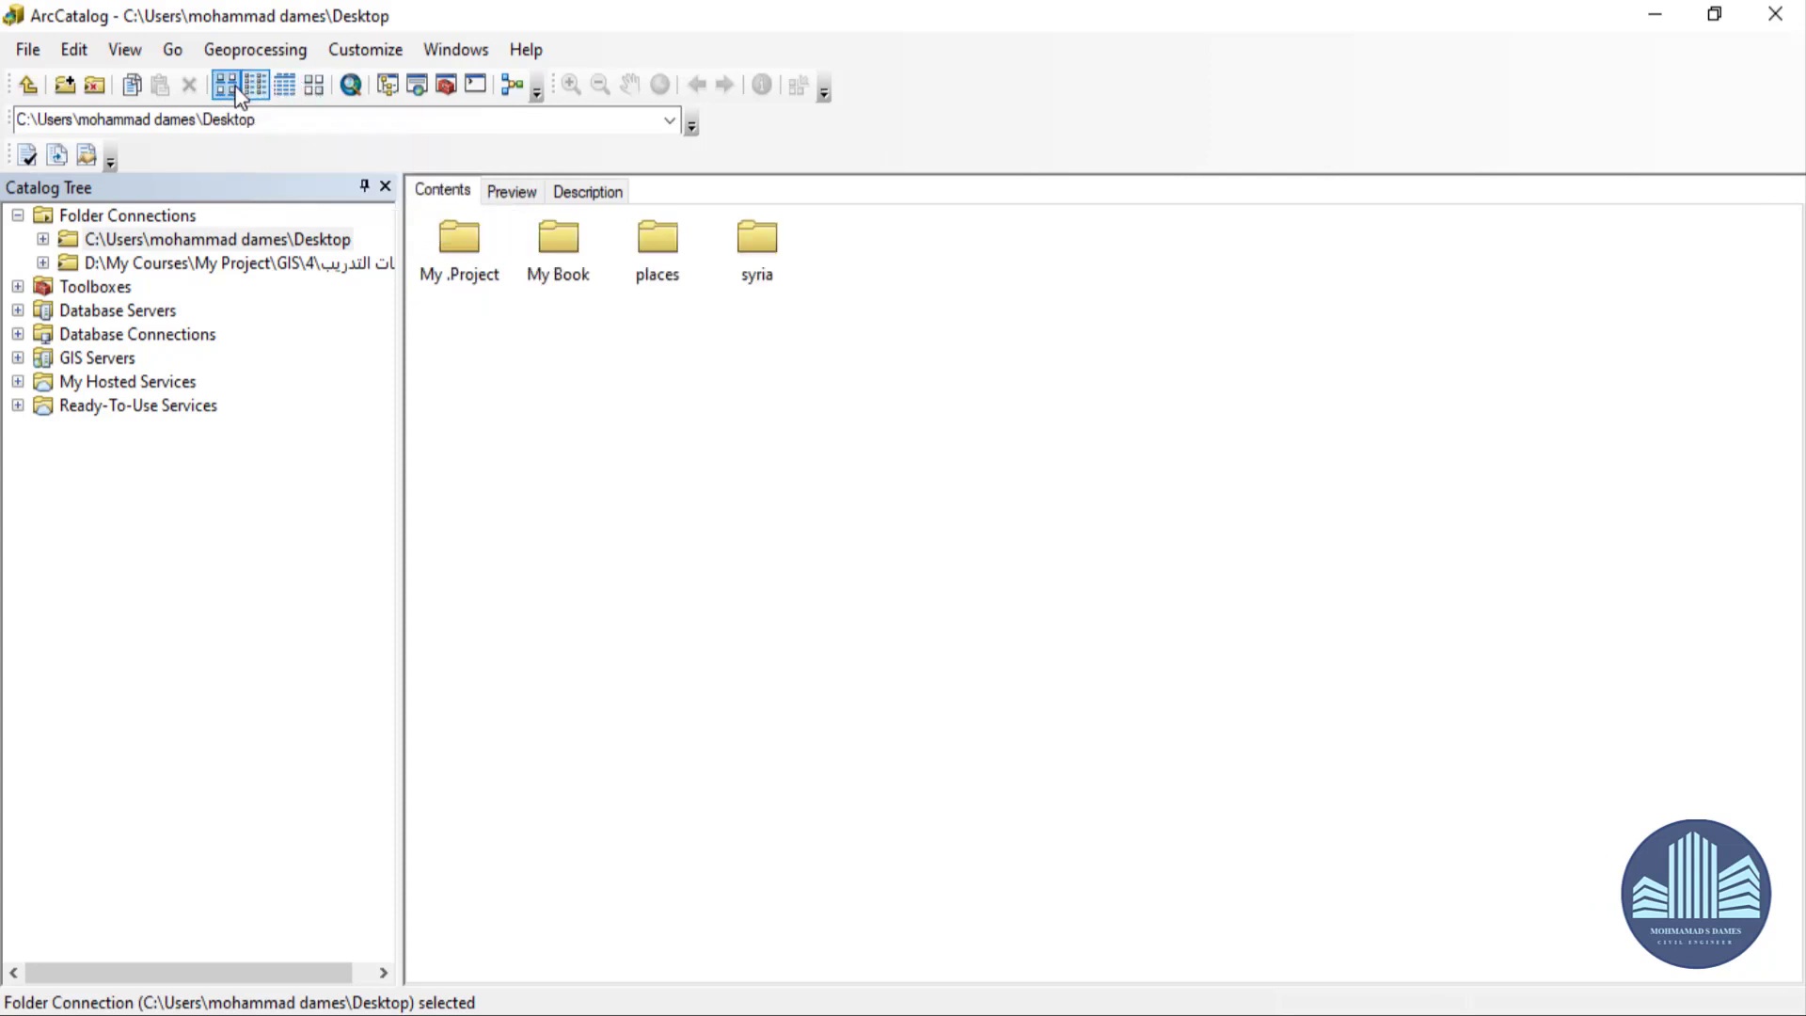
click(256, 86)
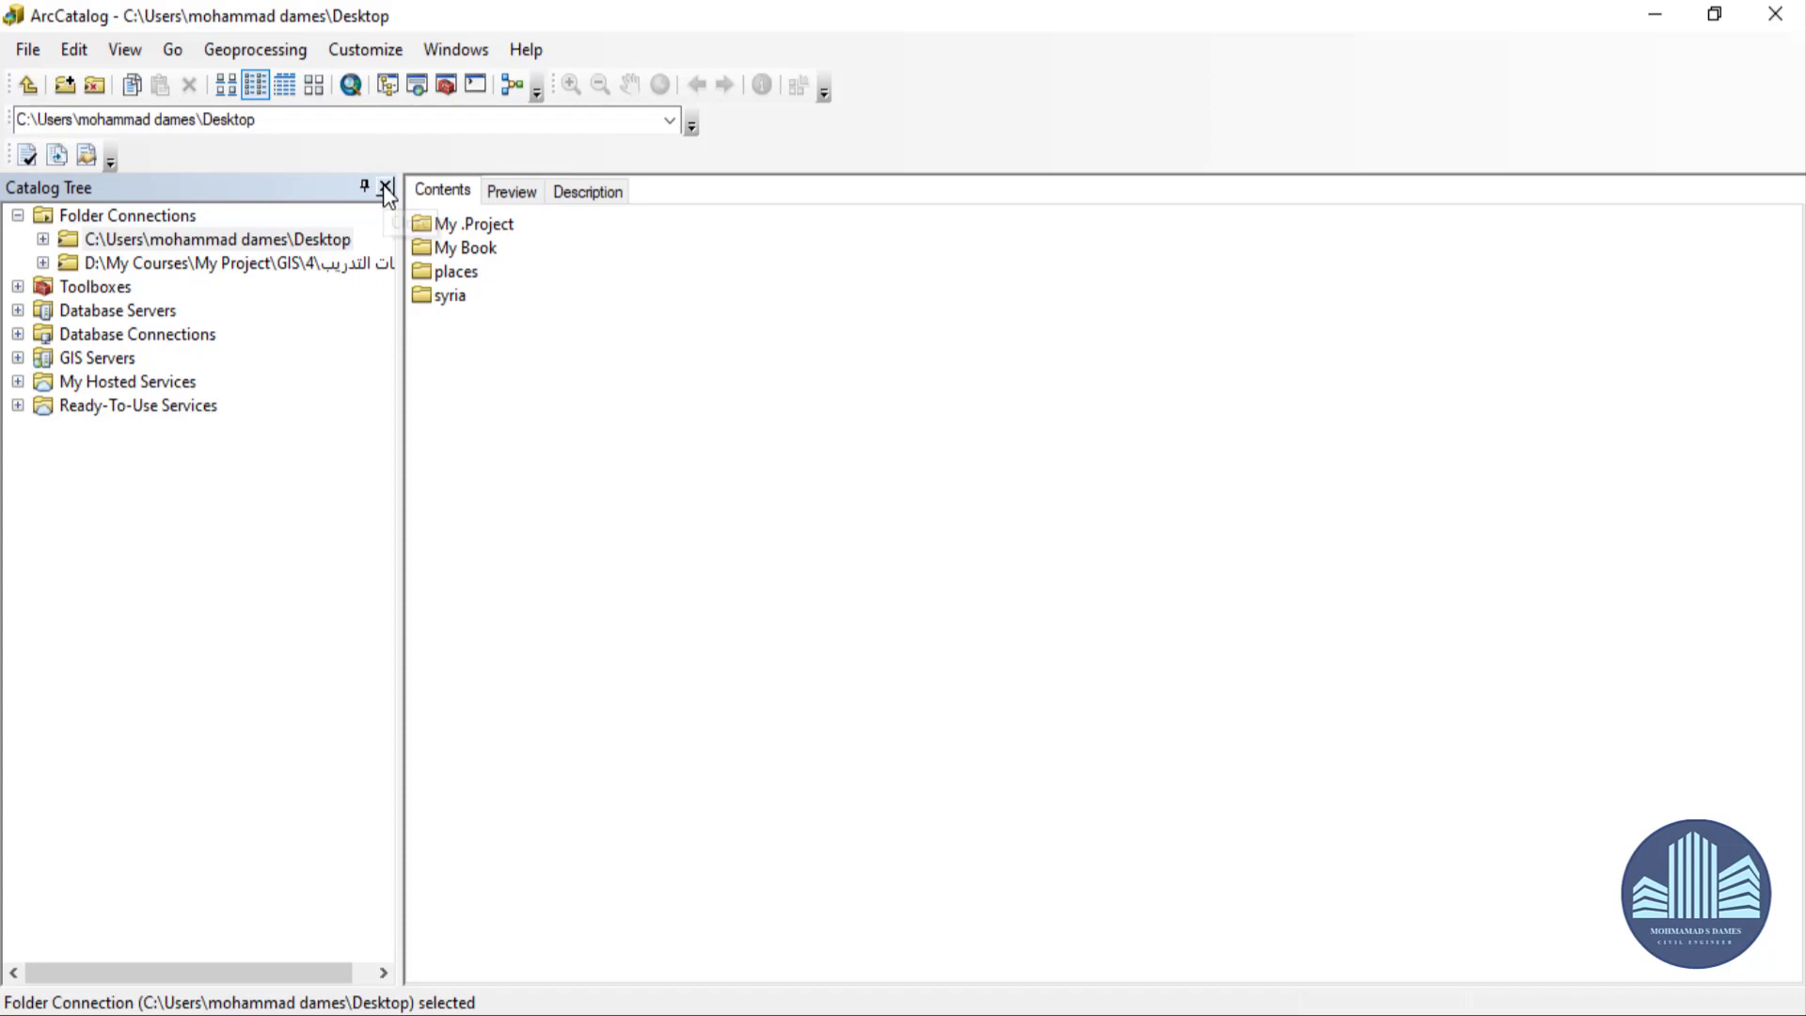
click(384, 185)
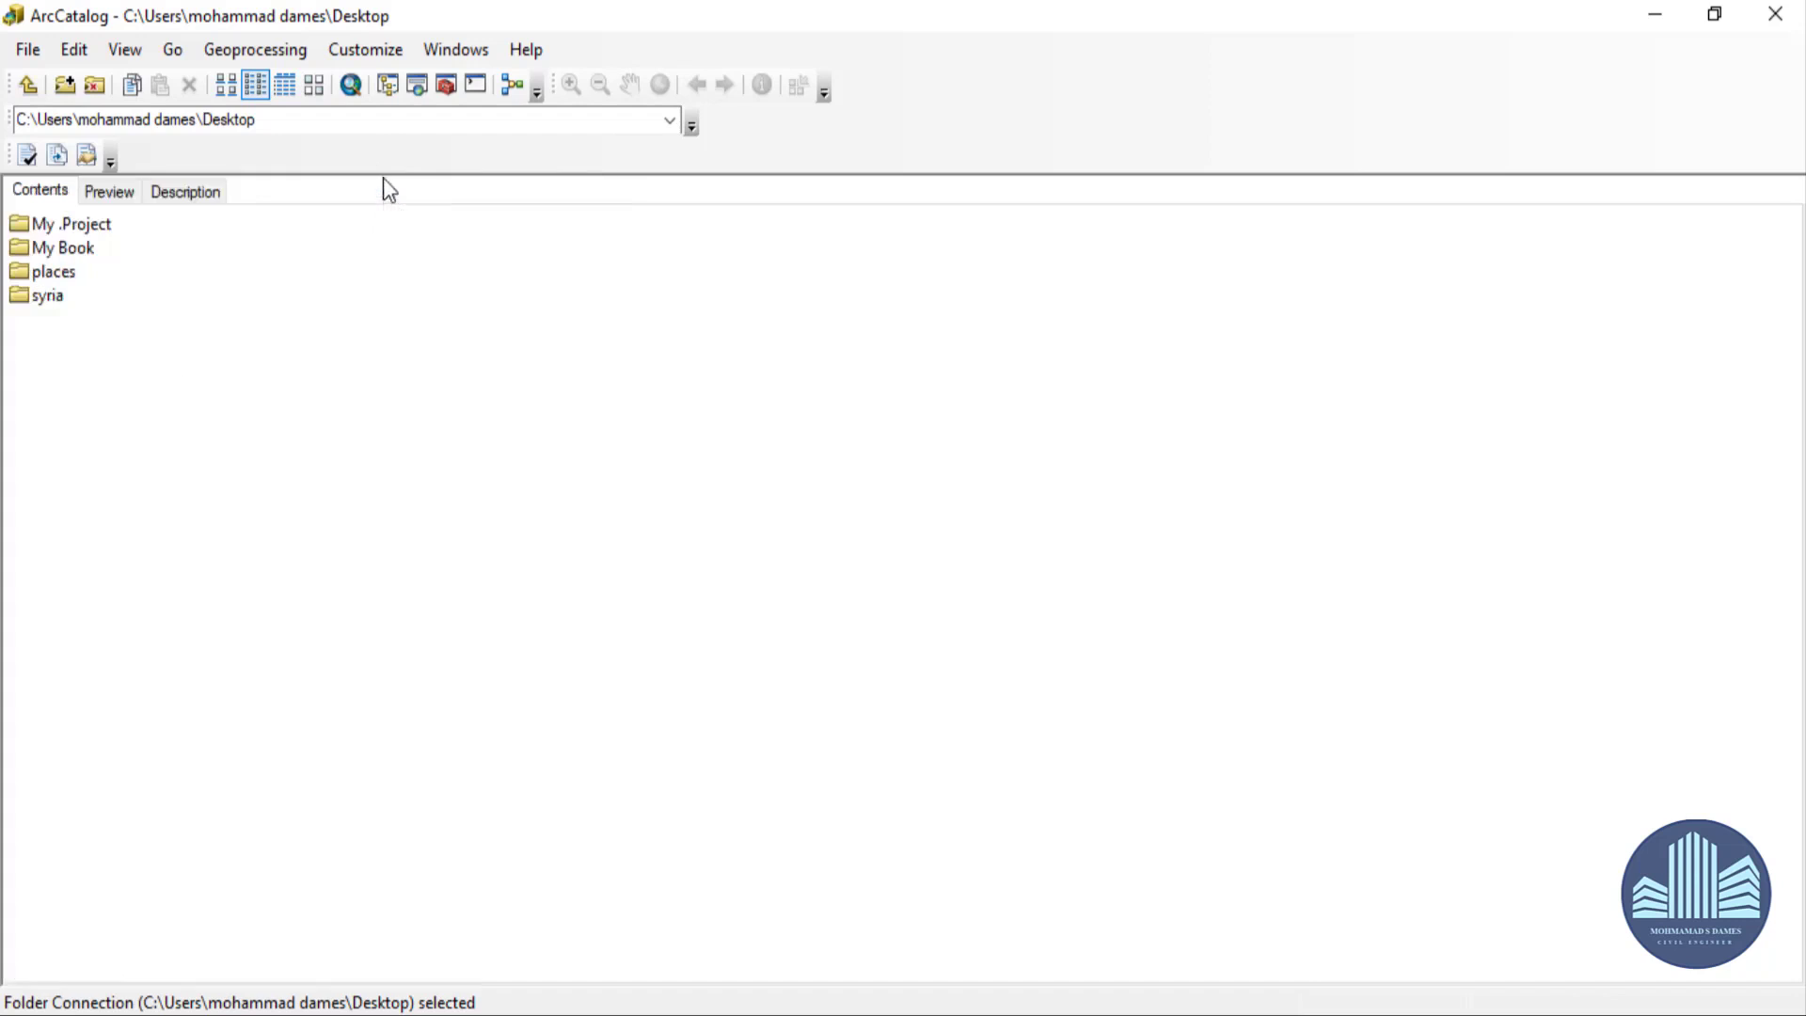
click(389, 89)
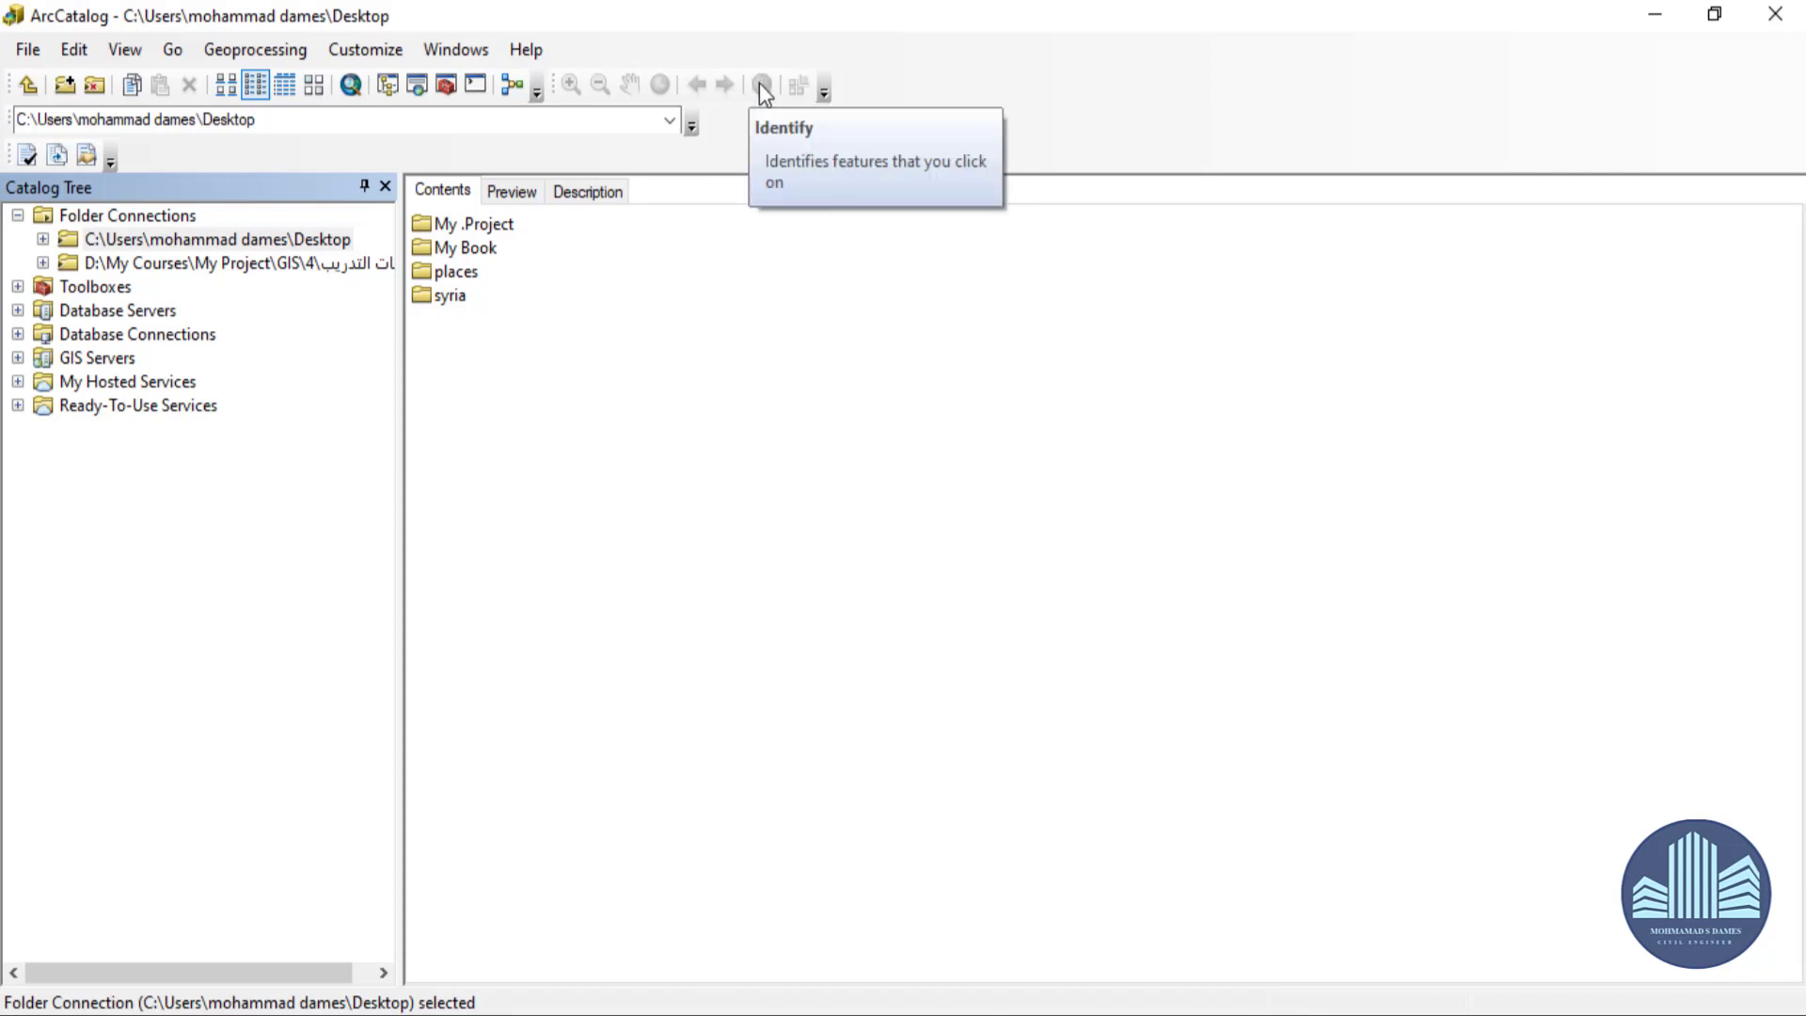
View the files of the syria folder in File Explorer and return to the Desktop folder connection in ArcCatalog.
key(Left)
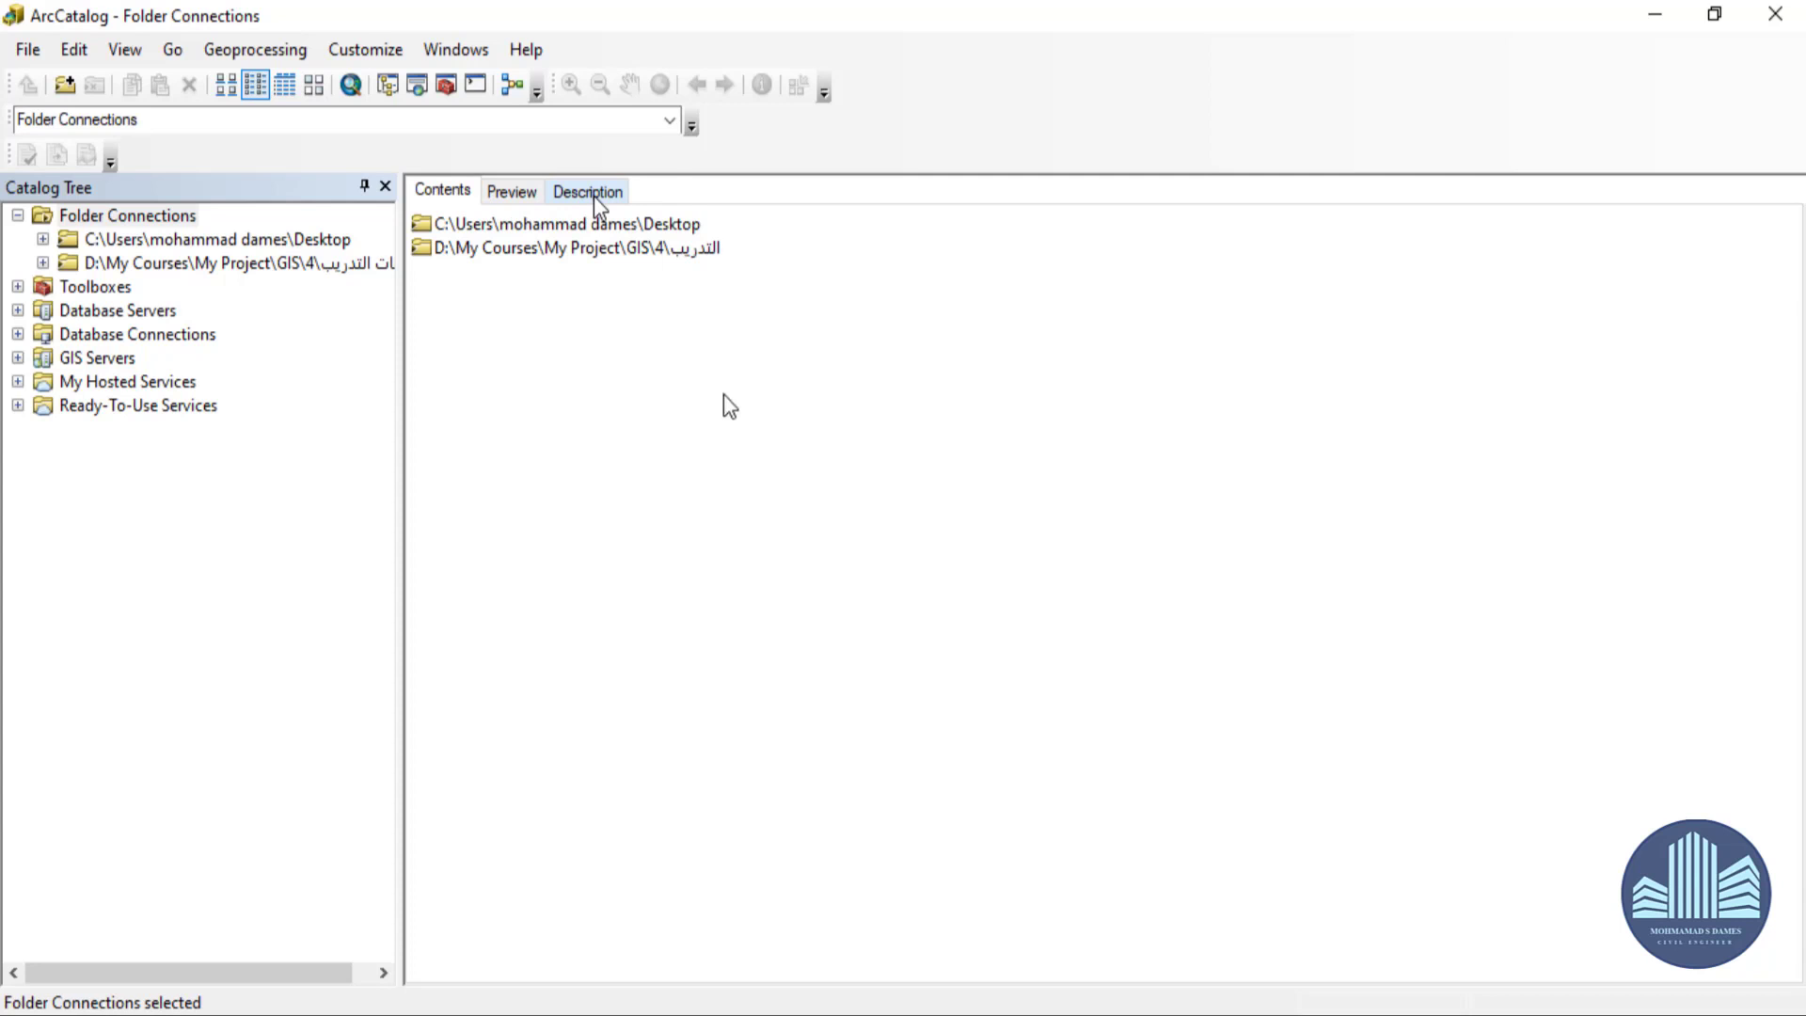
key(Down)
key(alt+Tab)
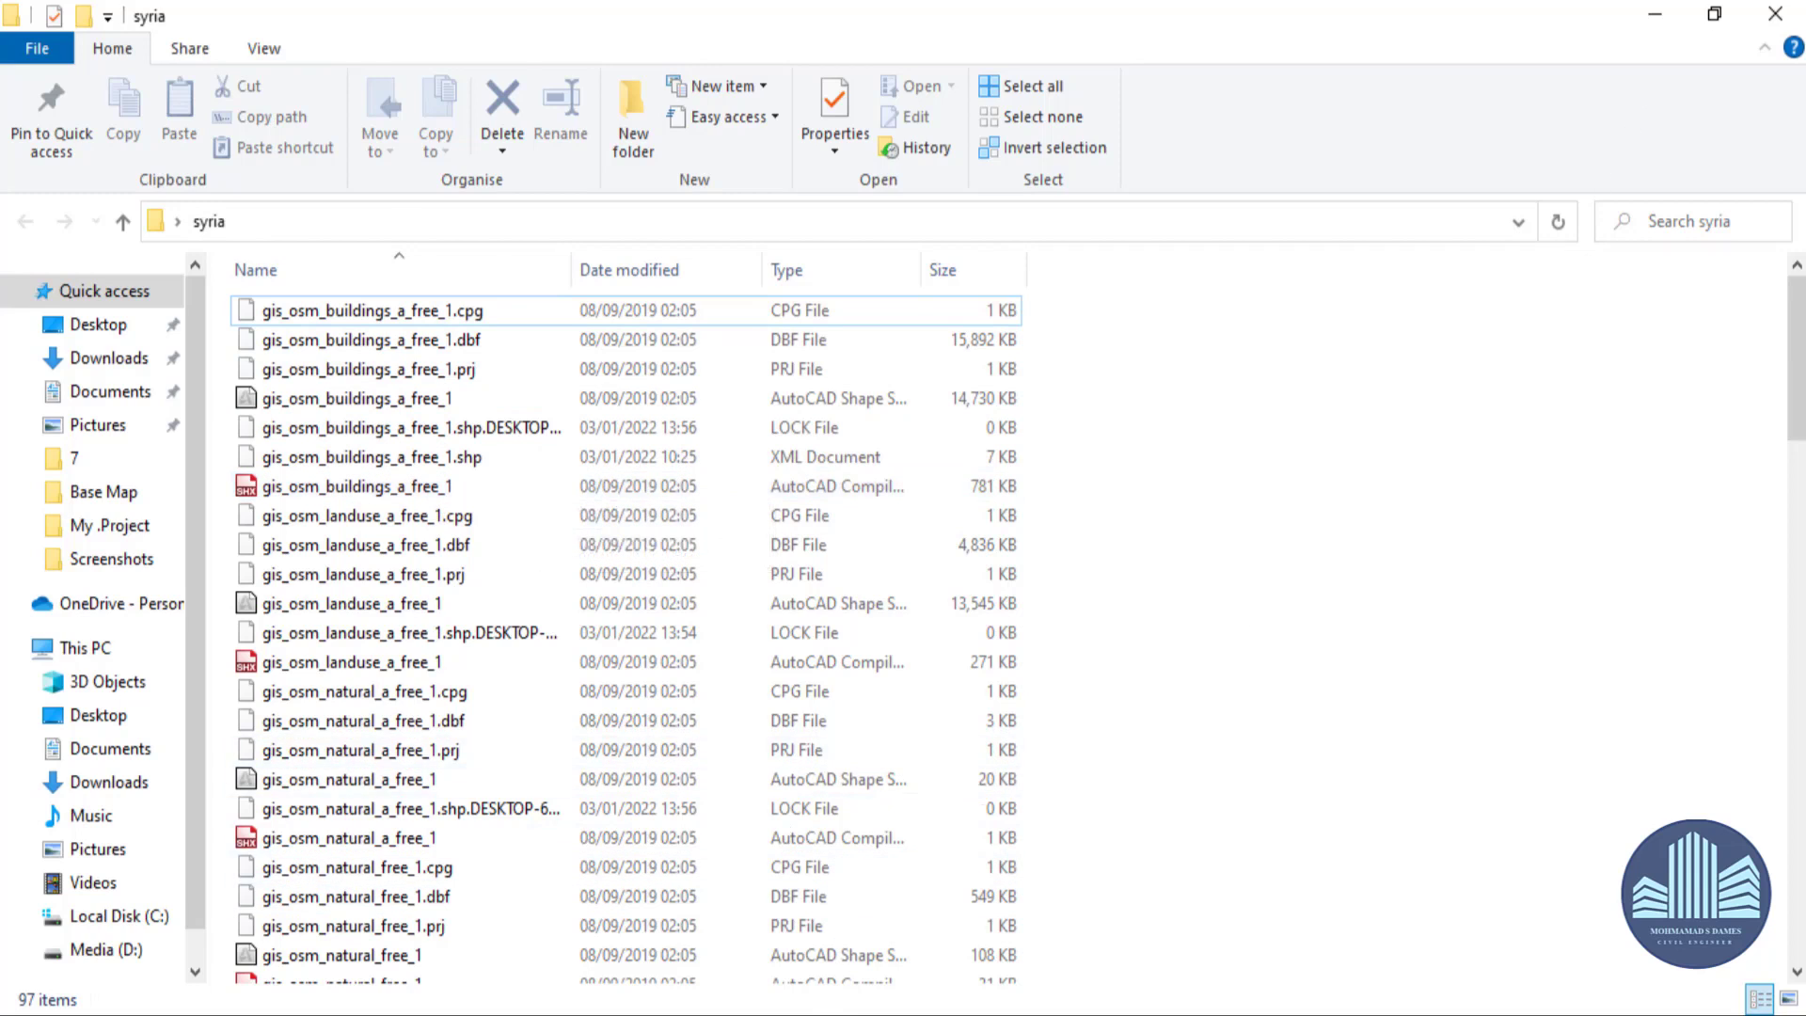
click(838, 1007)
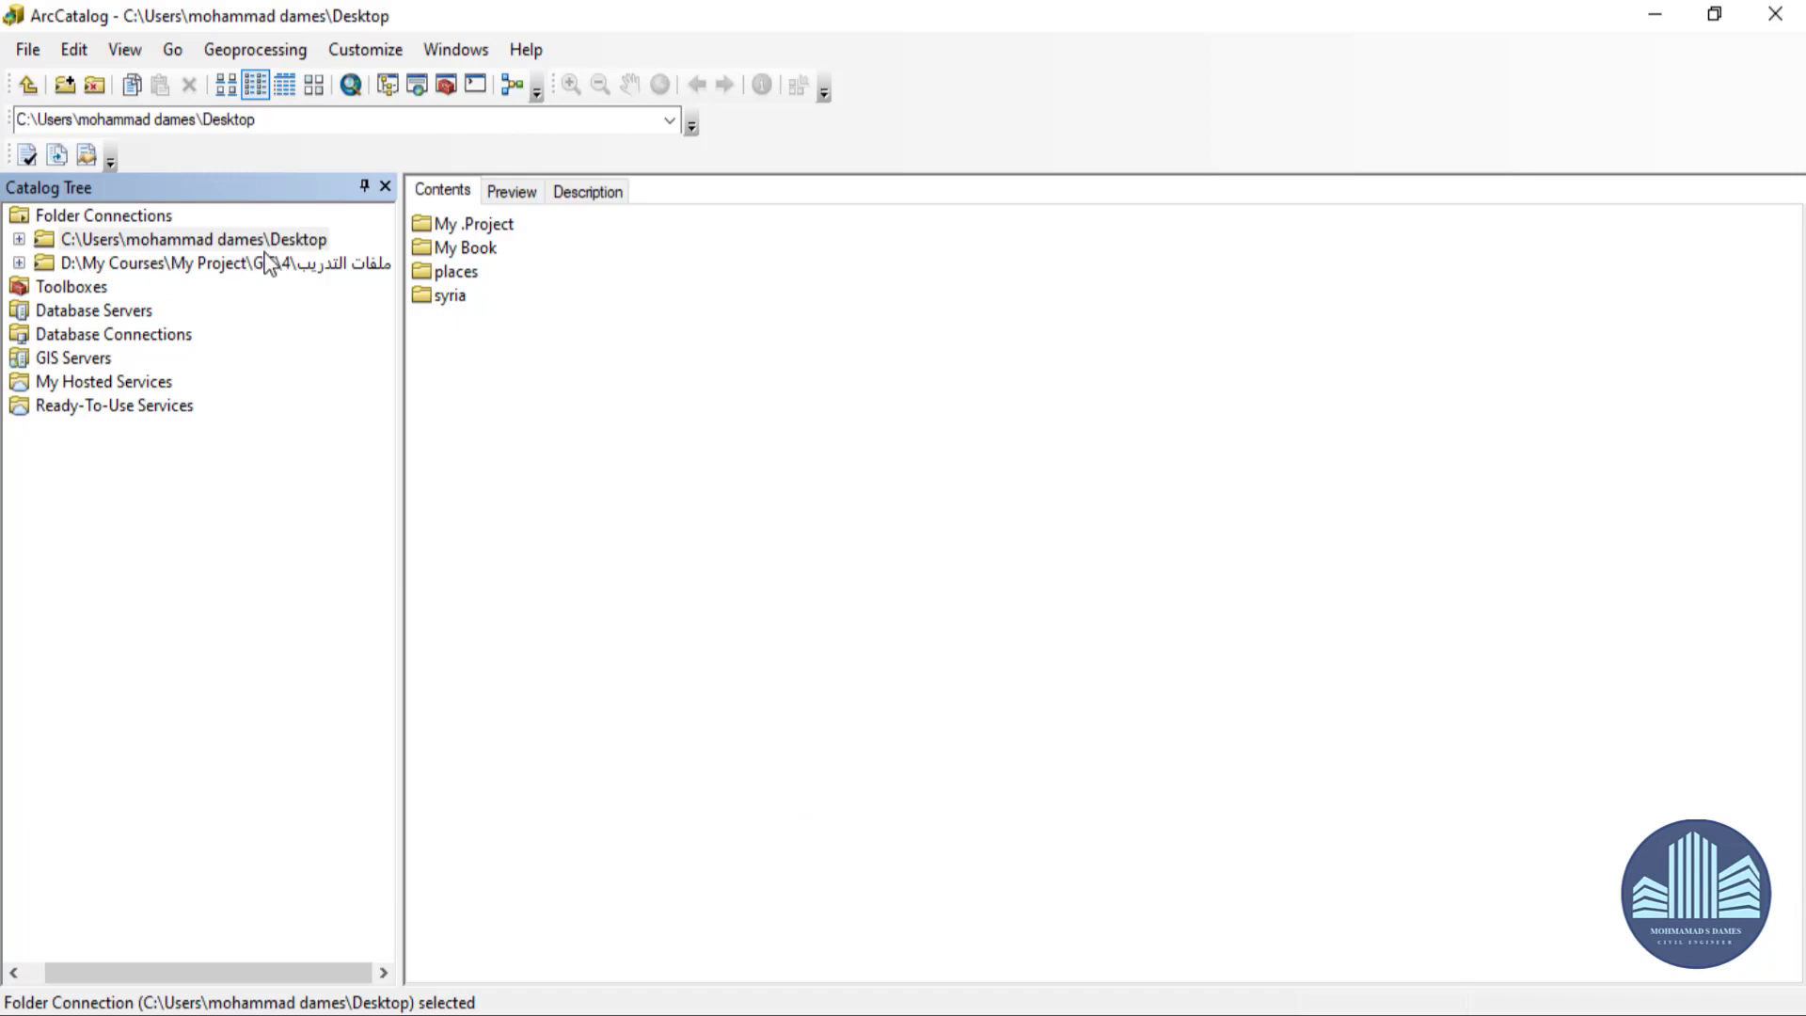
Open the syria folder under the Desktop connection and preview the geography of gis_osm_landuse_a_free_1.shp.
click(19, 239)
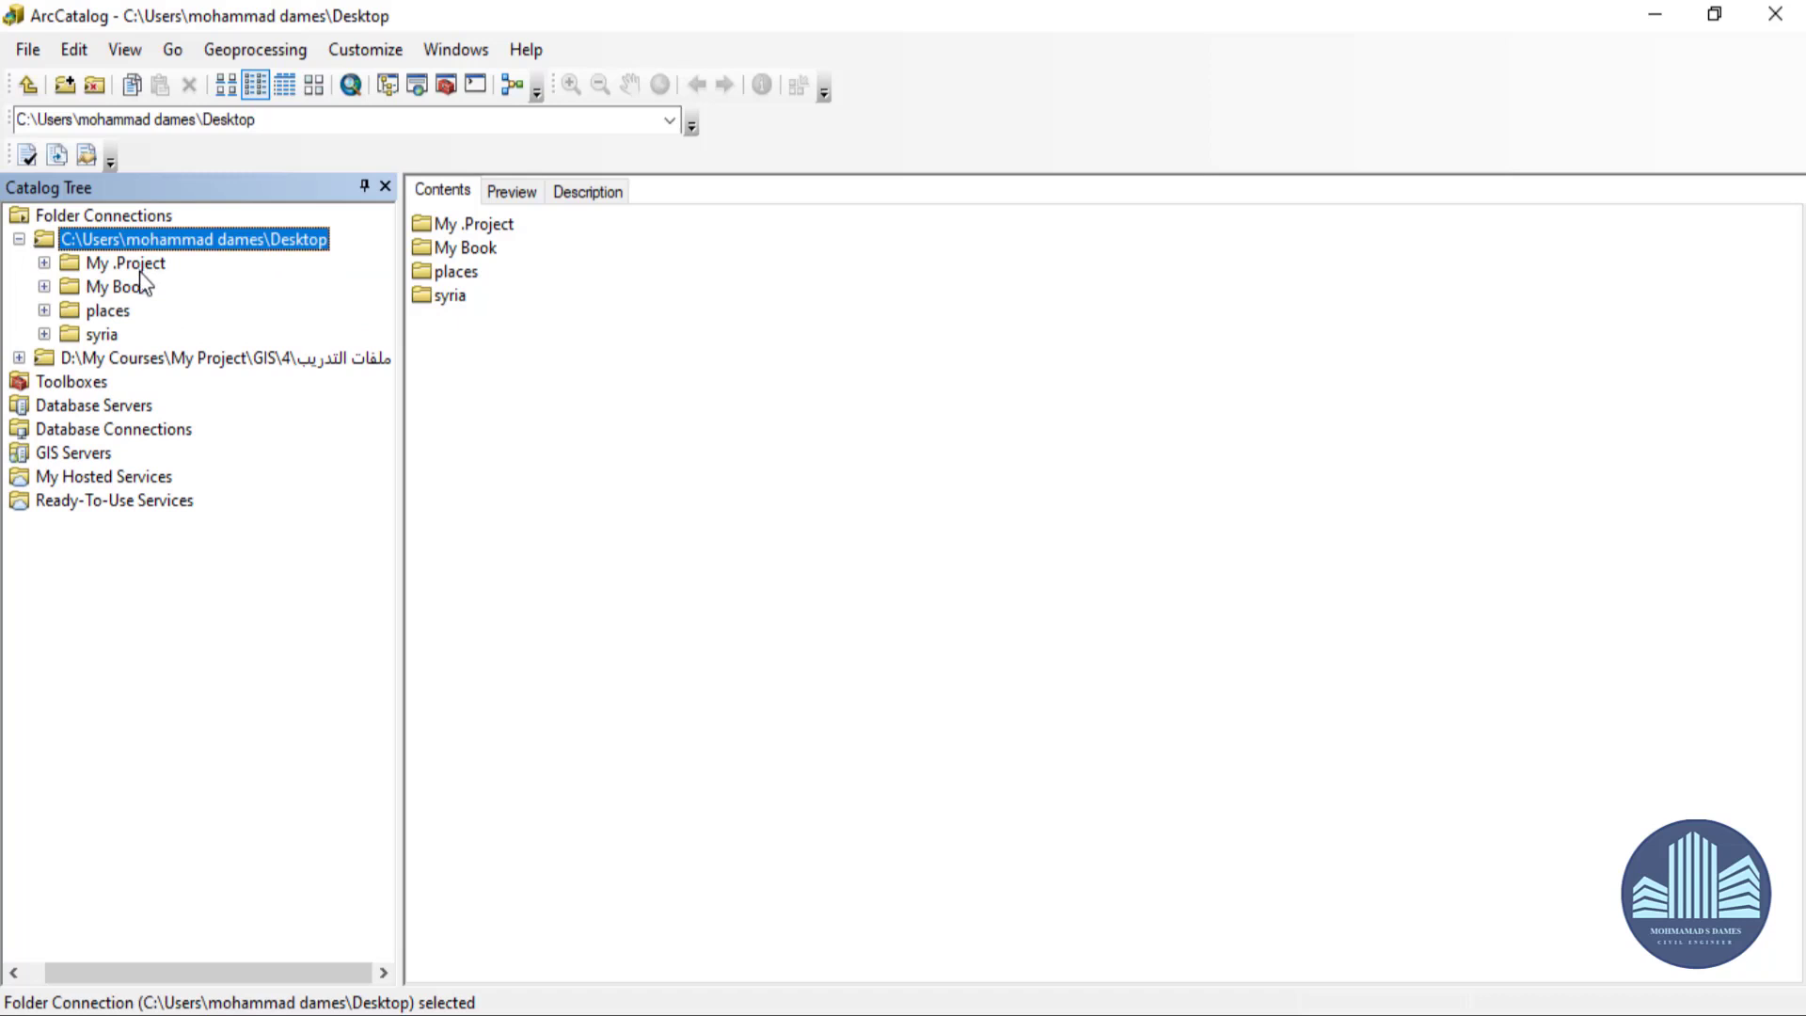
click(104, 337)
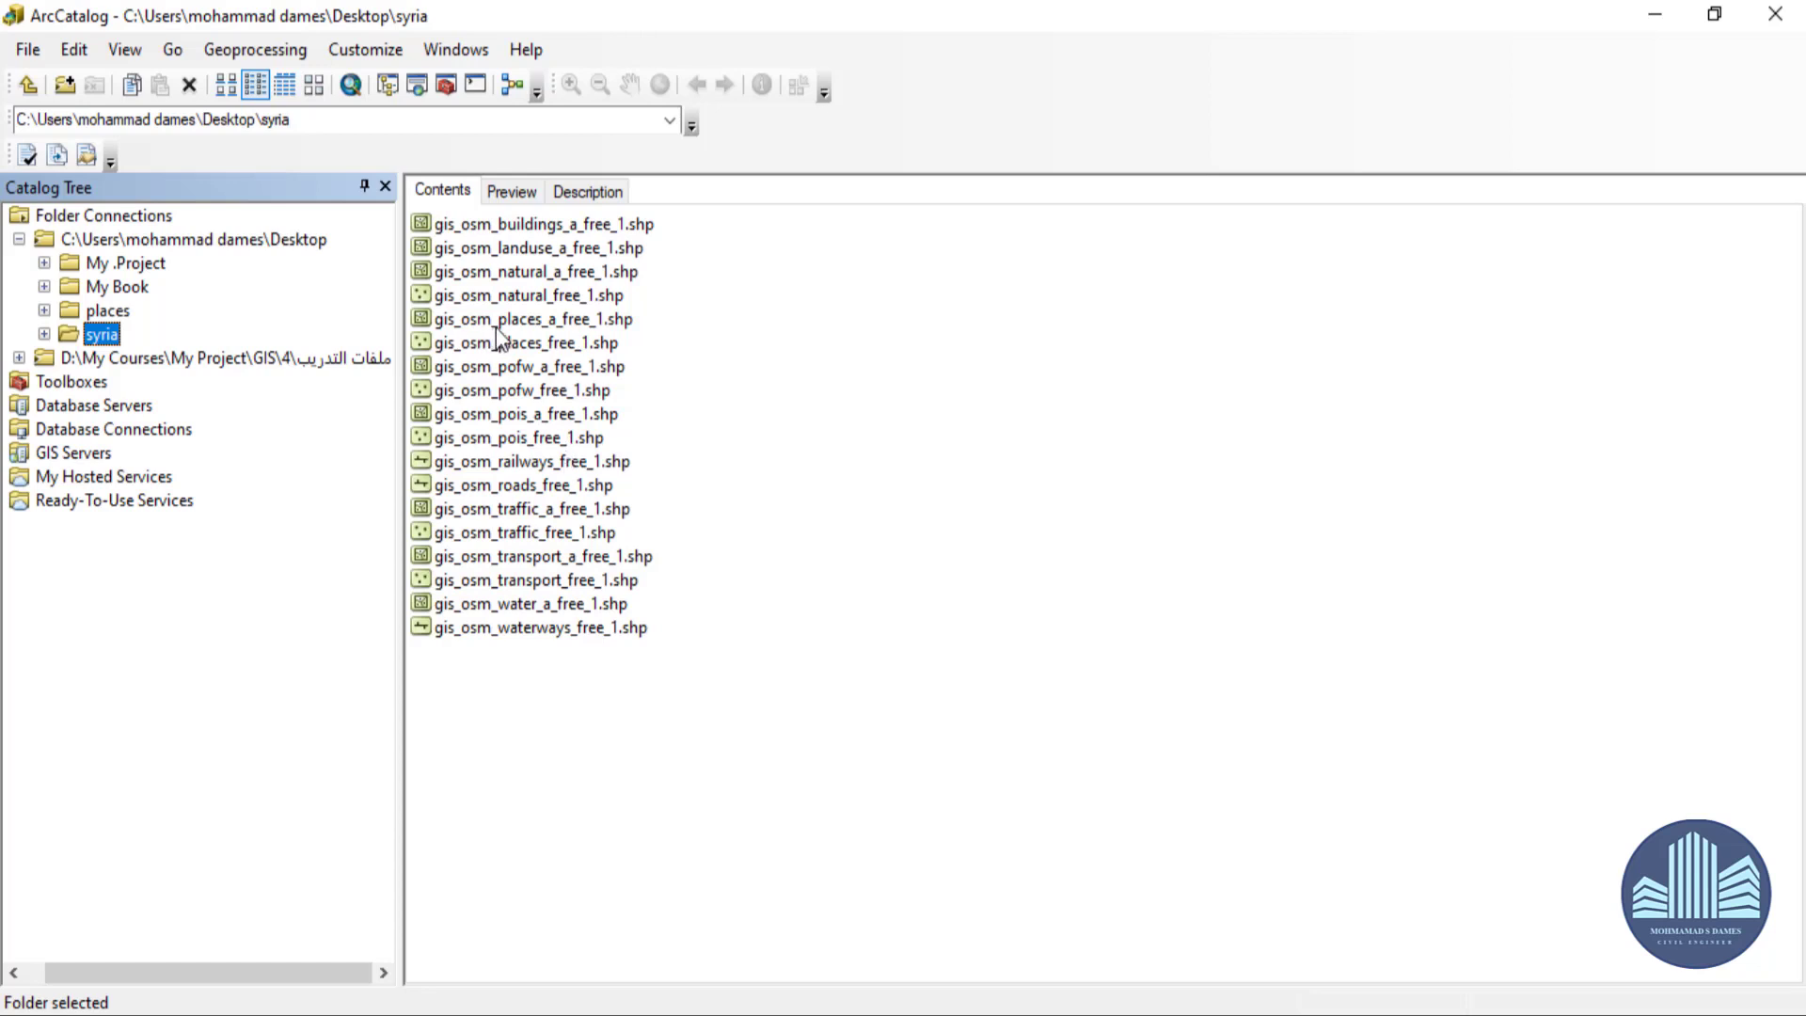
click(506, 249)
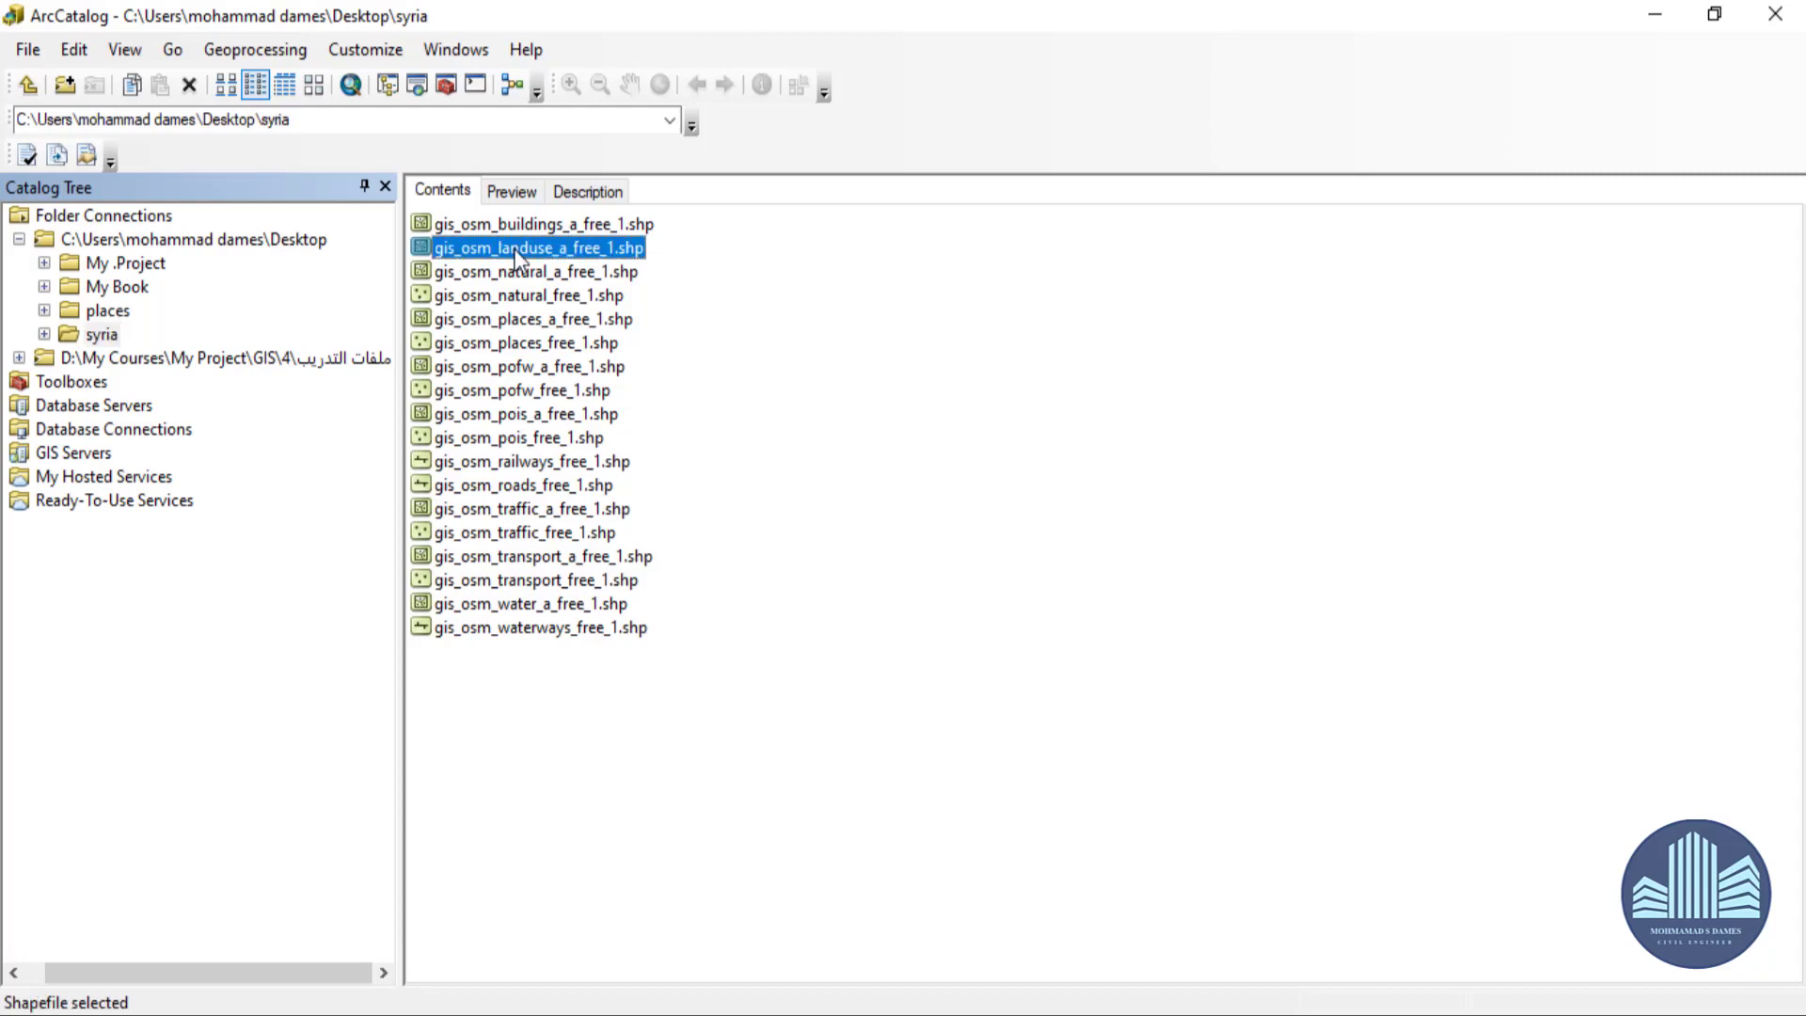
click(512, 193)
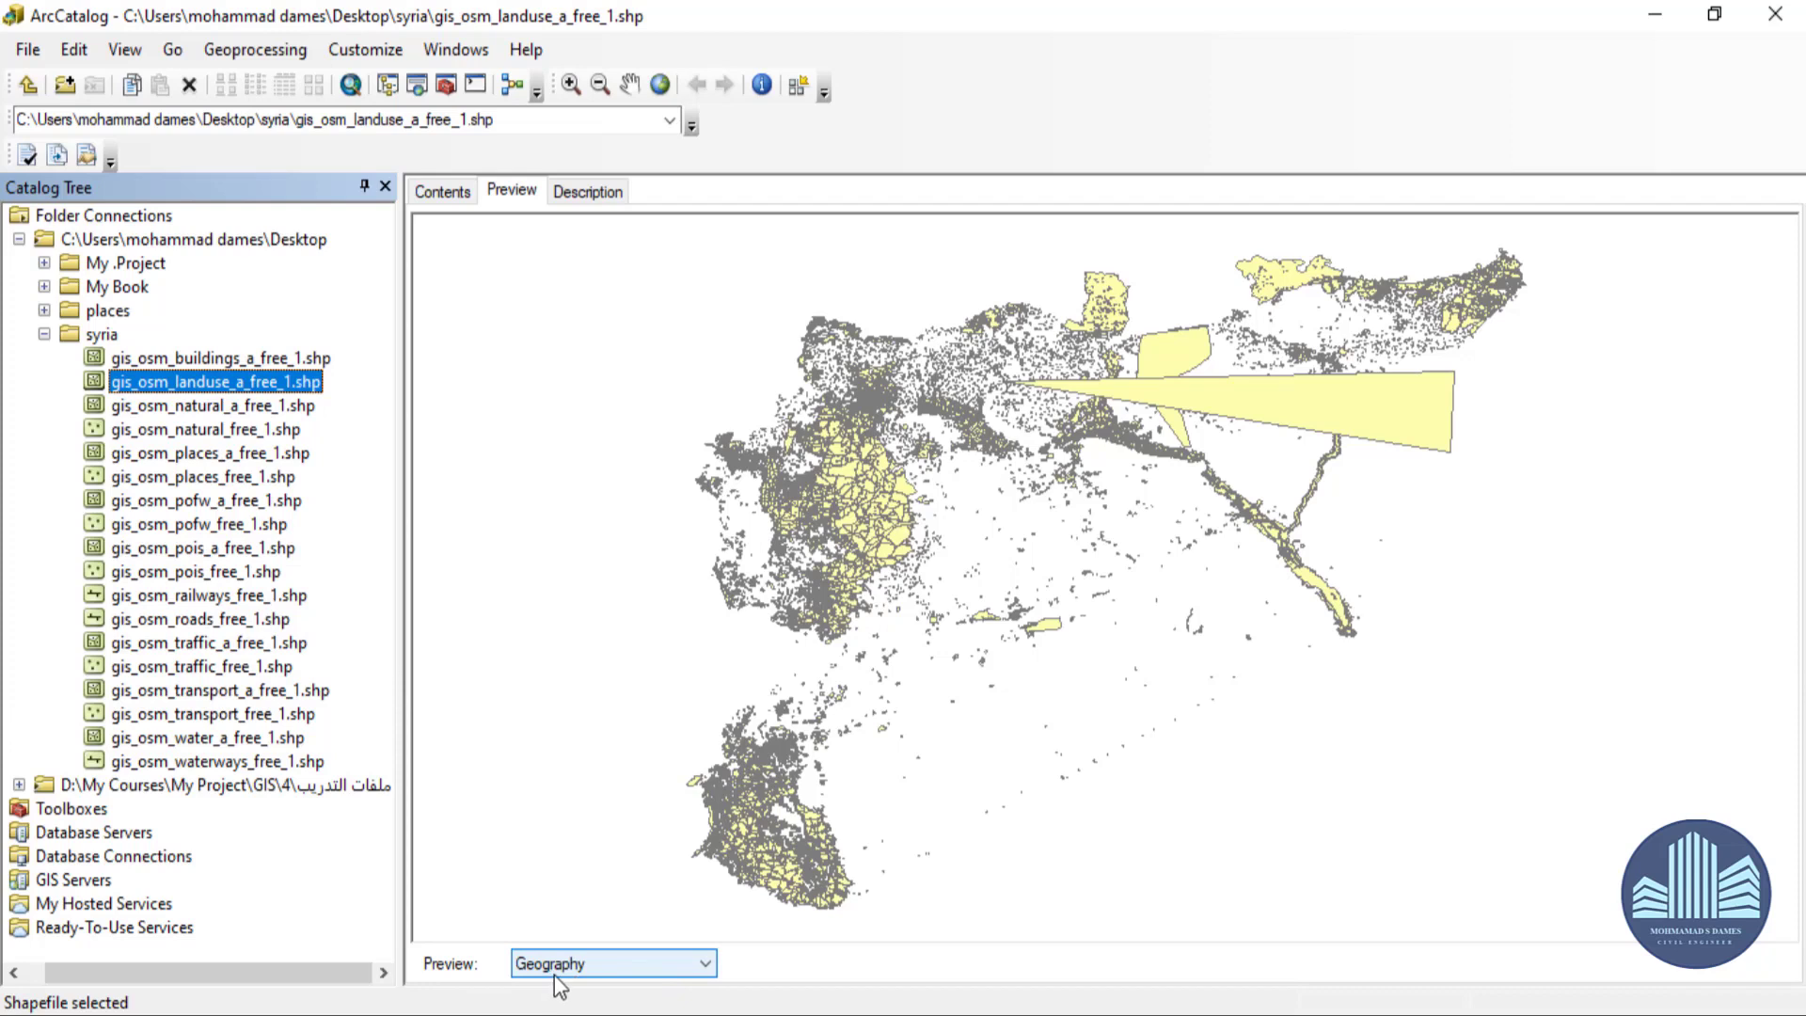
Preview the landuse shapefile as a table and look through its attribute records.
click(681, 962)
click(643, 998)
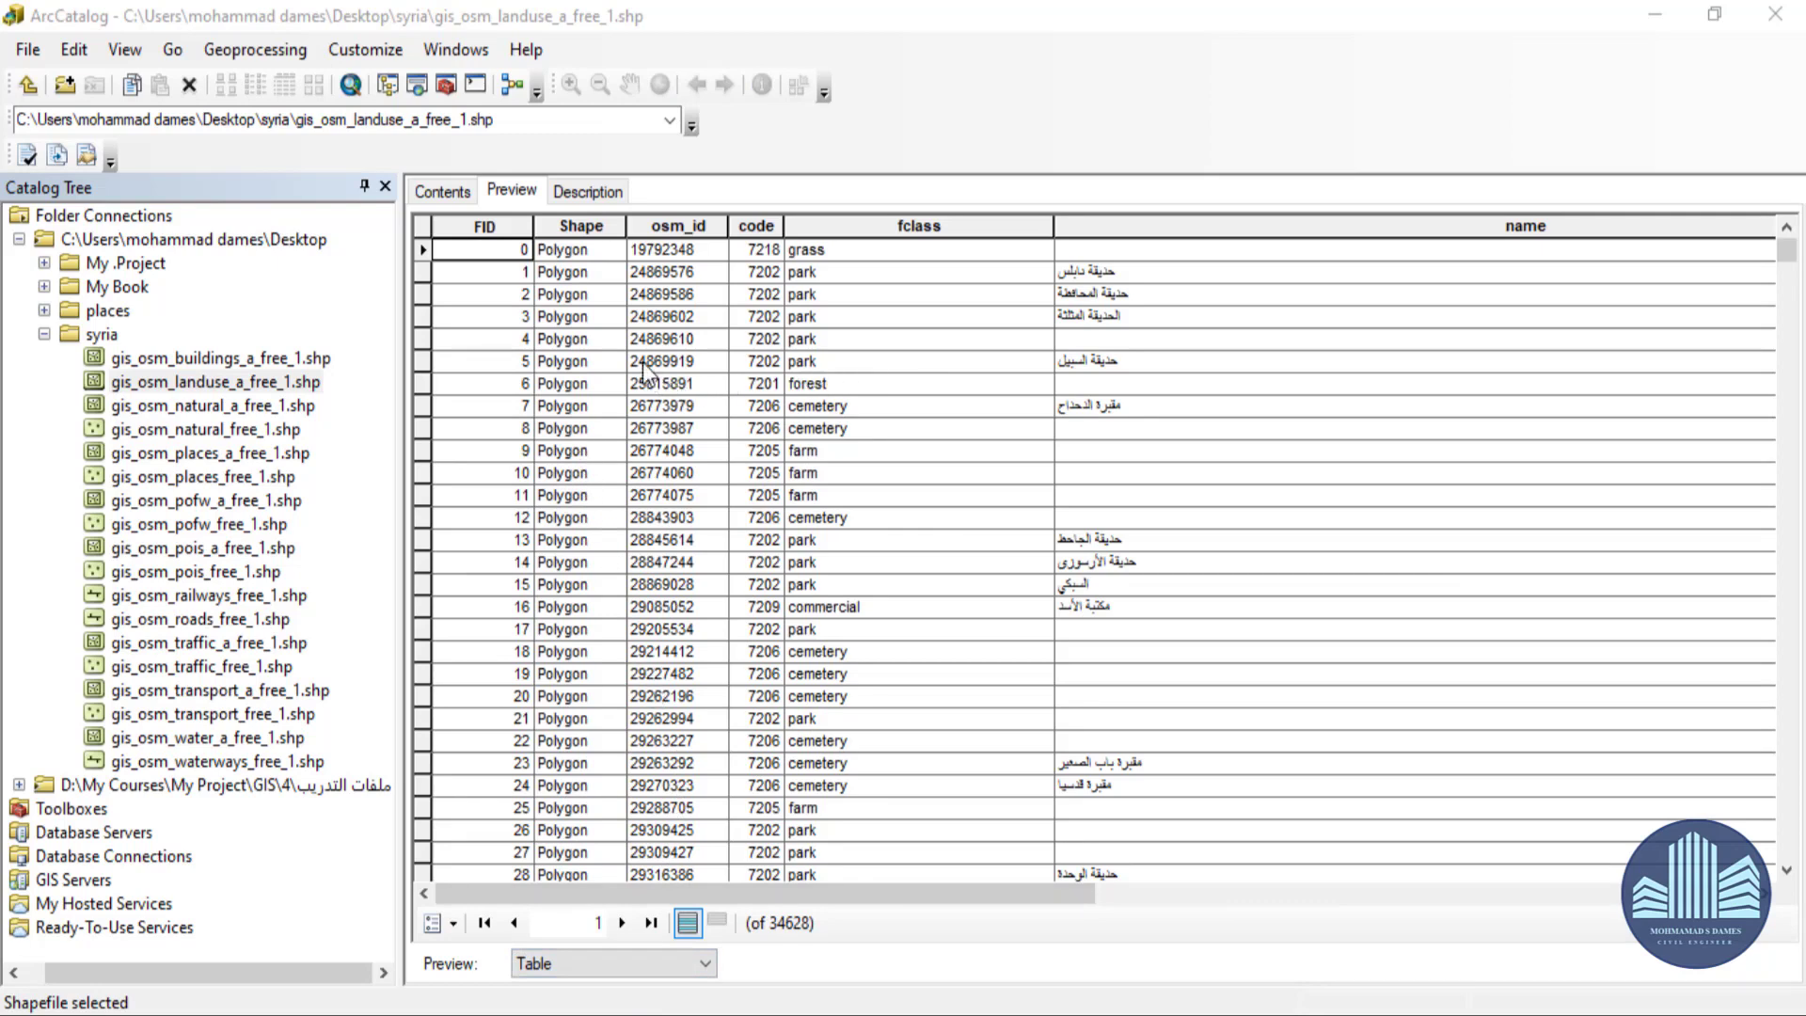
drag(976, 891, 715, 893)
scroll(708, 658, down, 15)
scroll(707, 657, up, 15)
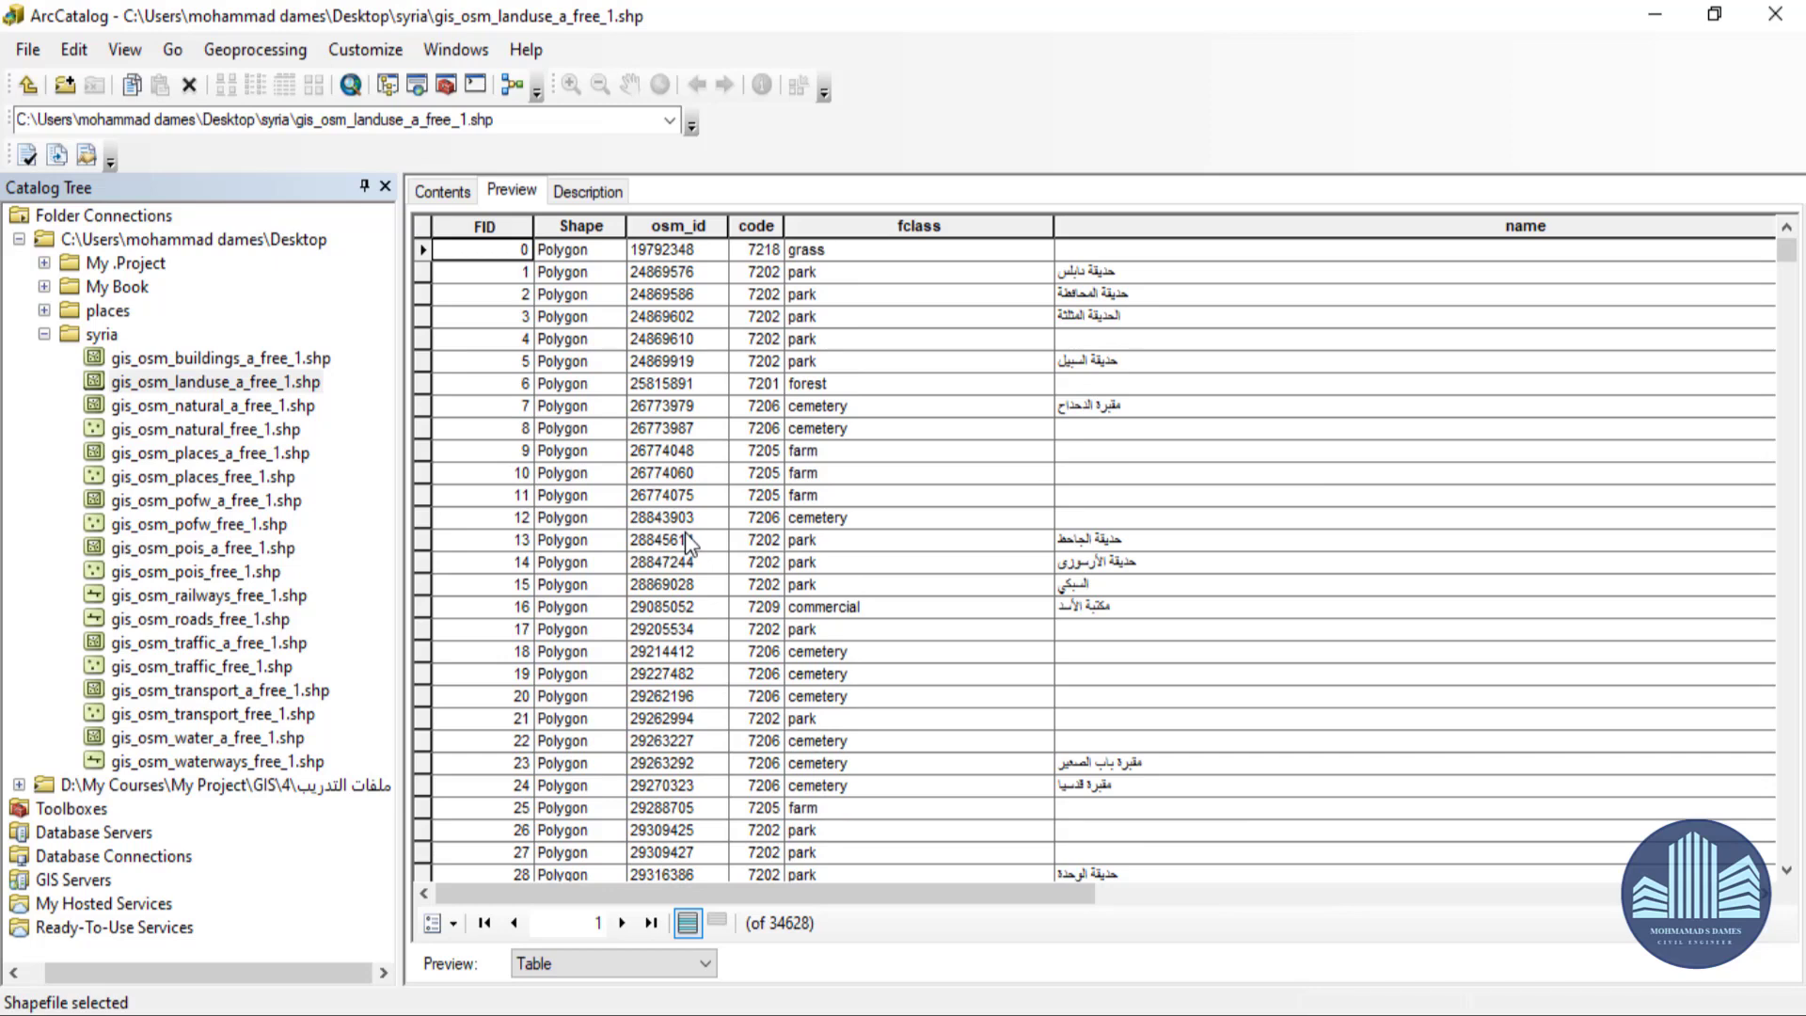
Read the landuse shapefile's item description and return to its contents view.
click(601, 189)
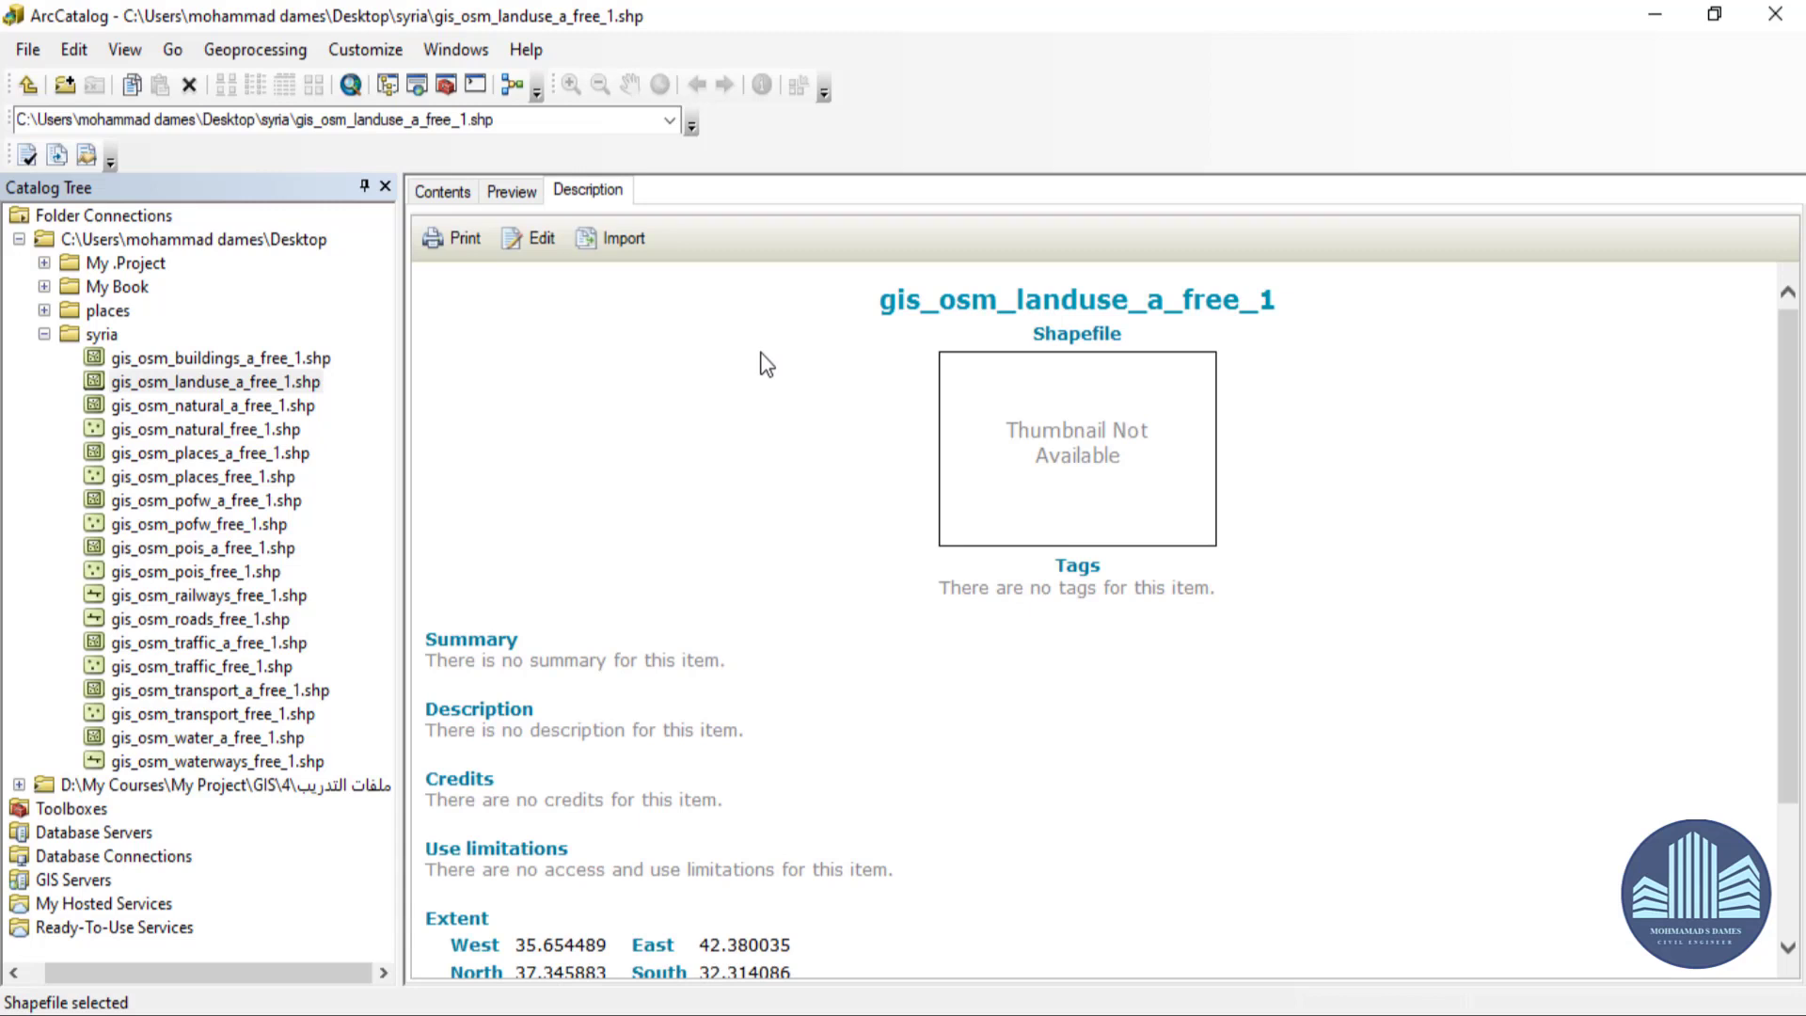
scroll(766, 381, down, 3)
scroll(774, 419, up, 3)
click(444, 194)
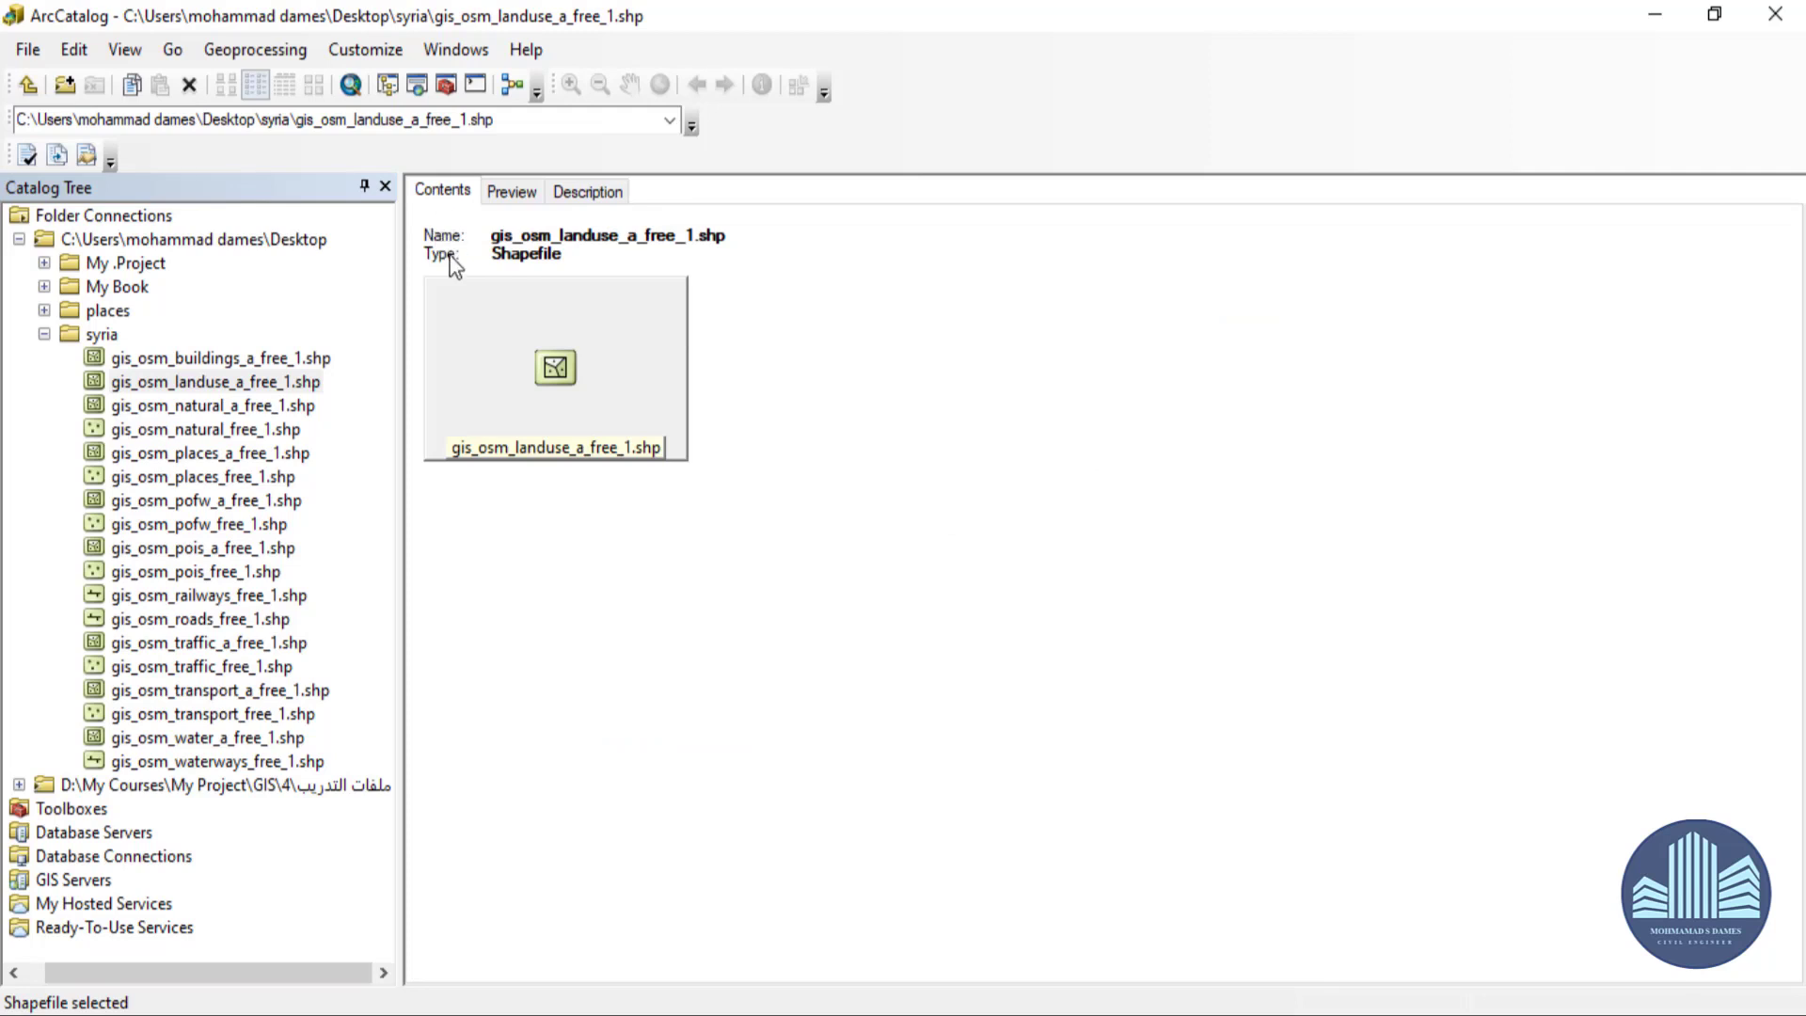
Create a new folder named Layers inside the My .Project folder.
click(126, 265)
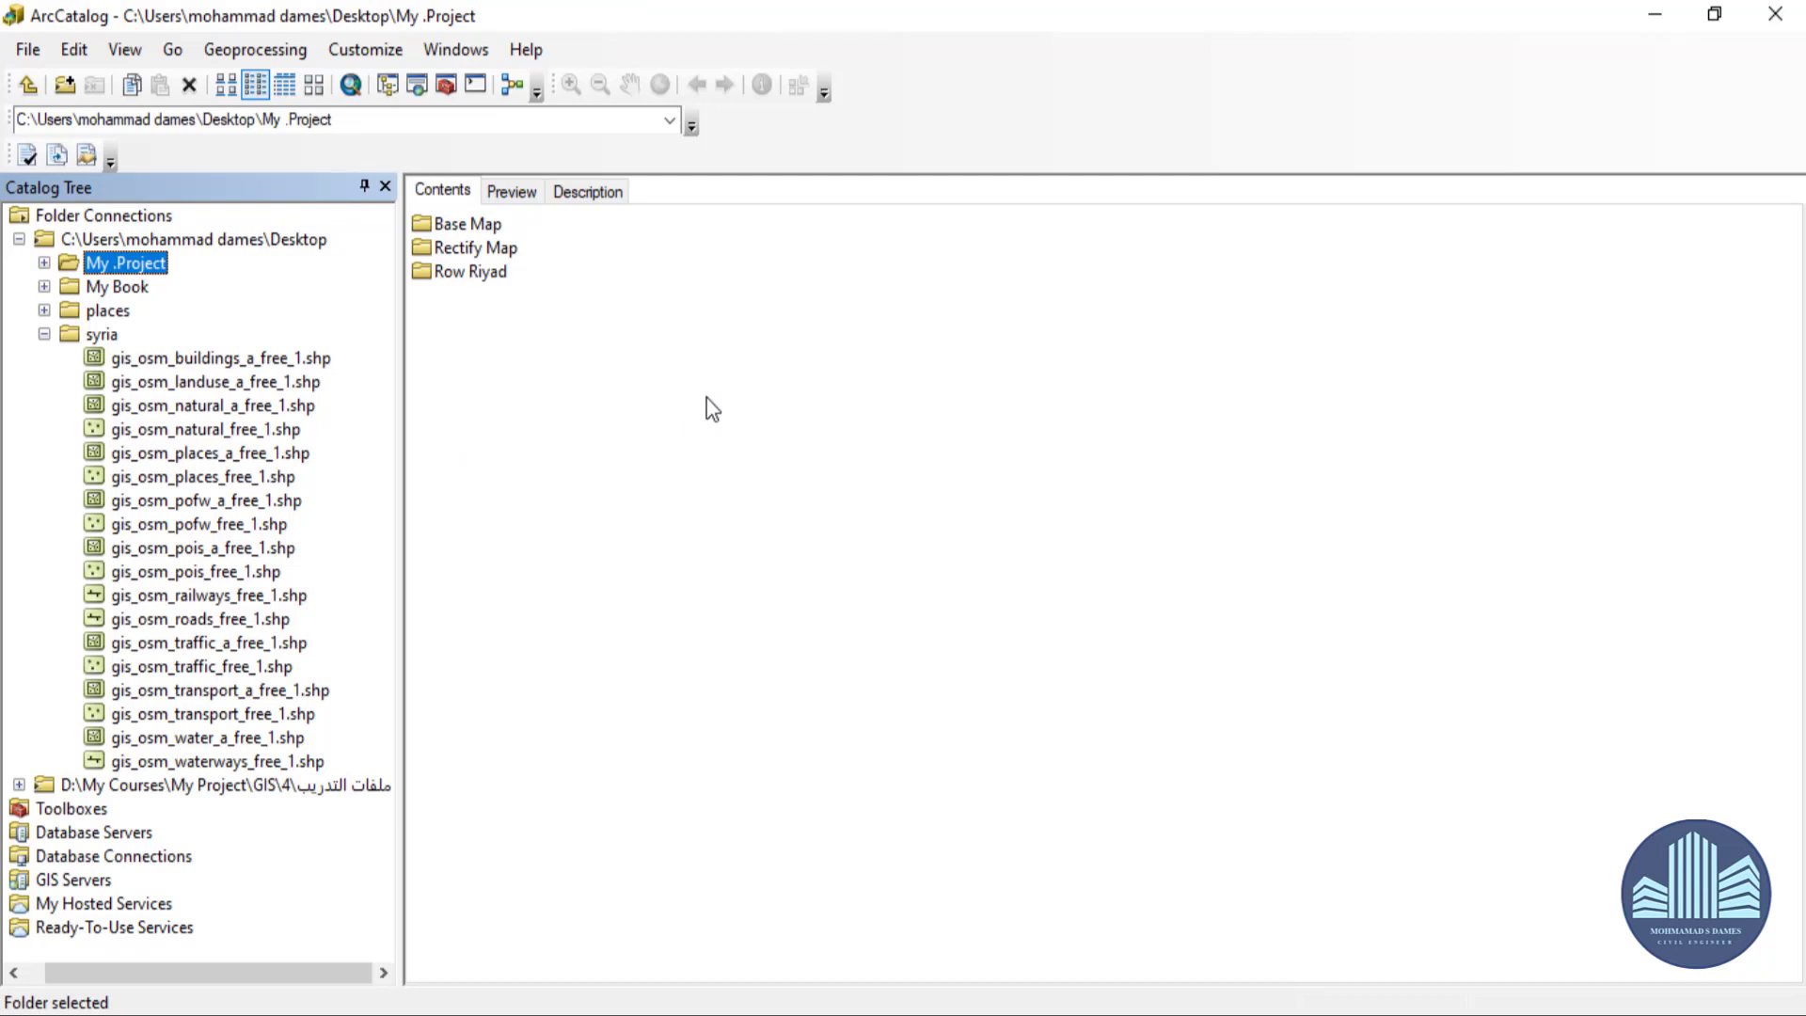
right_click(683, 365)
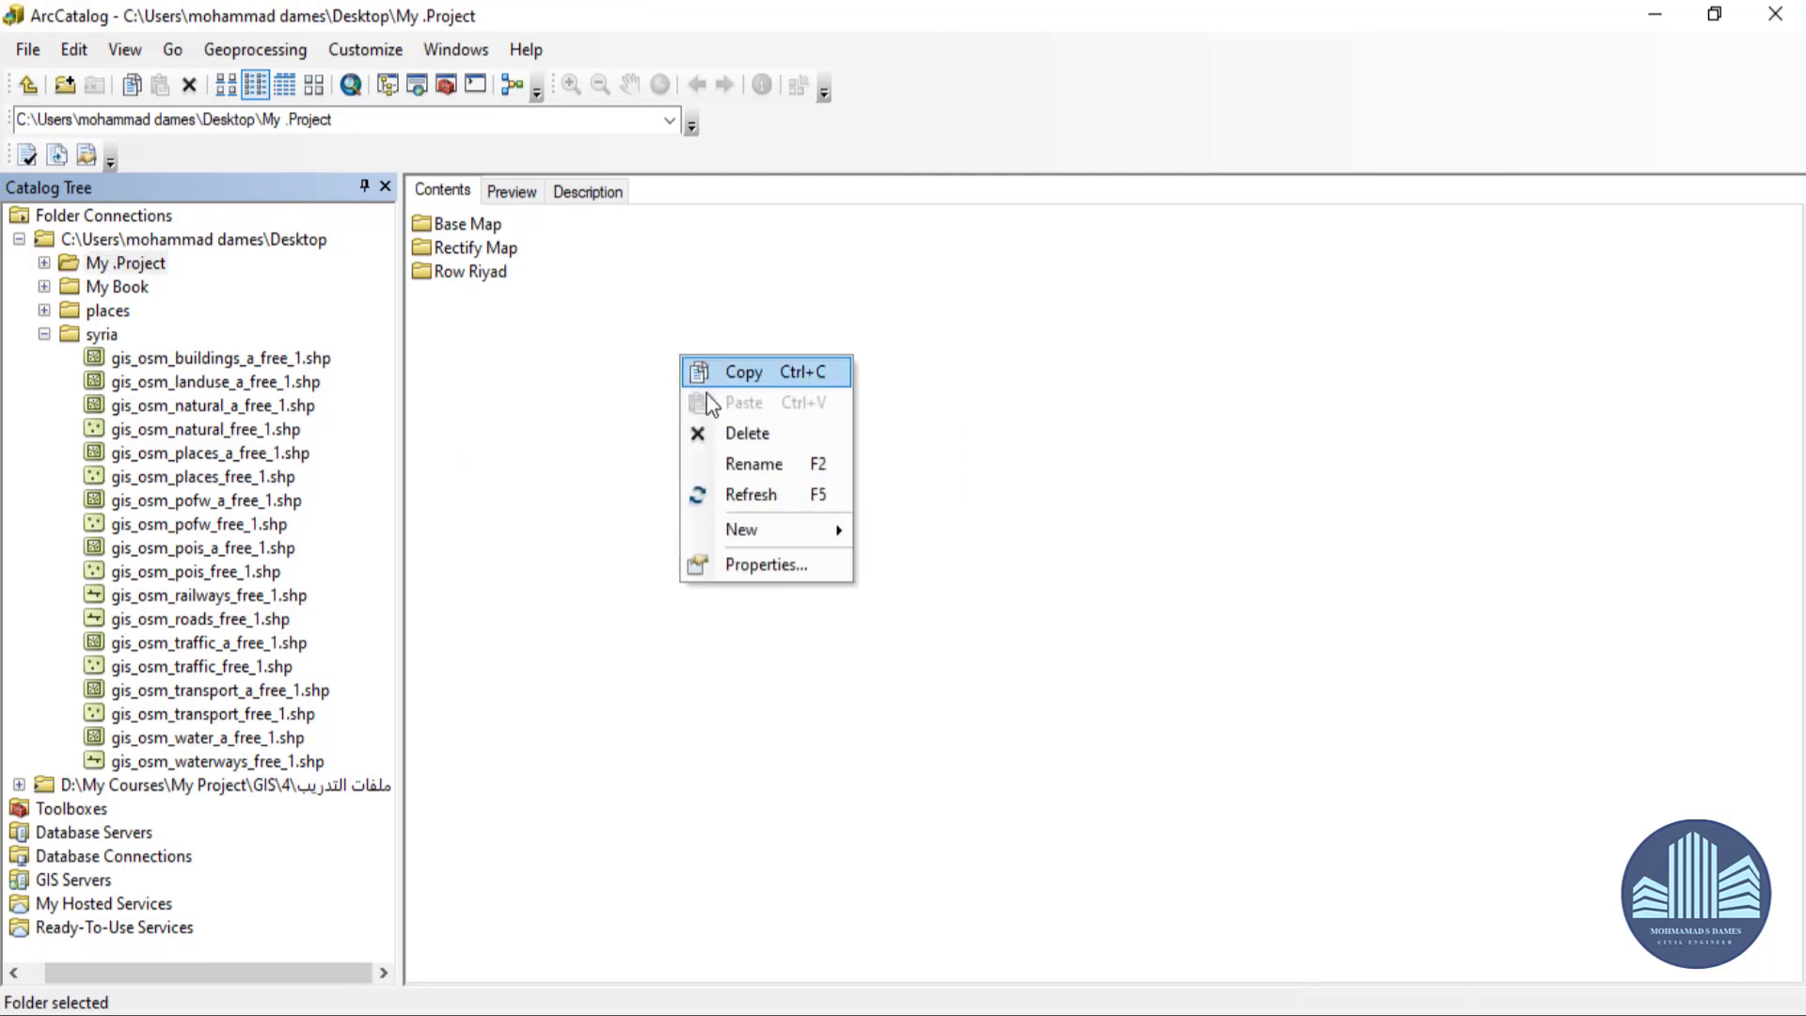
mouse_move(811, 529)
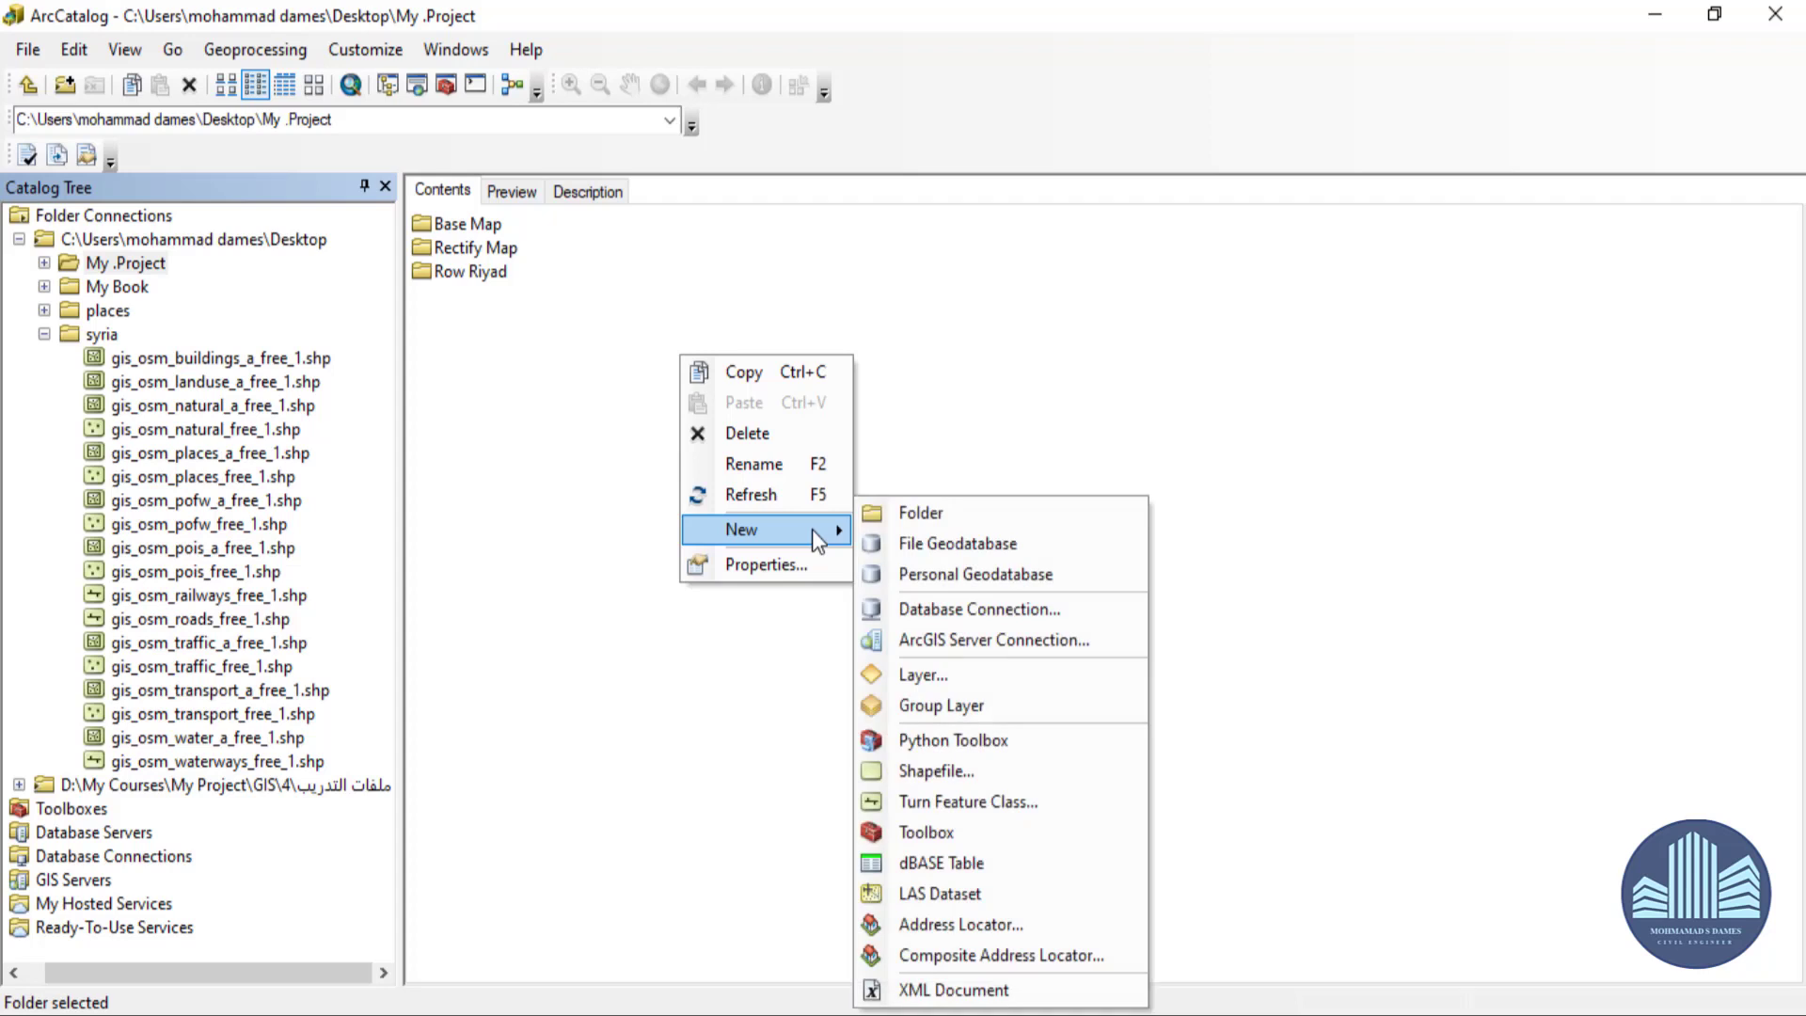
click(940, 517)
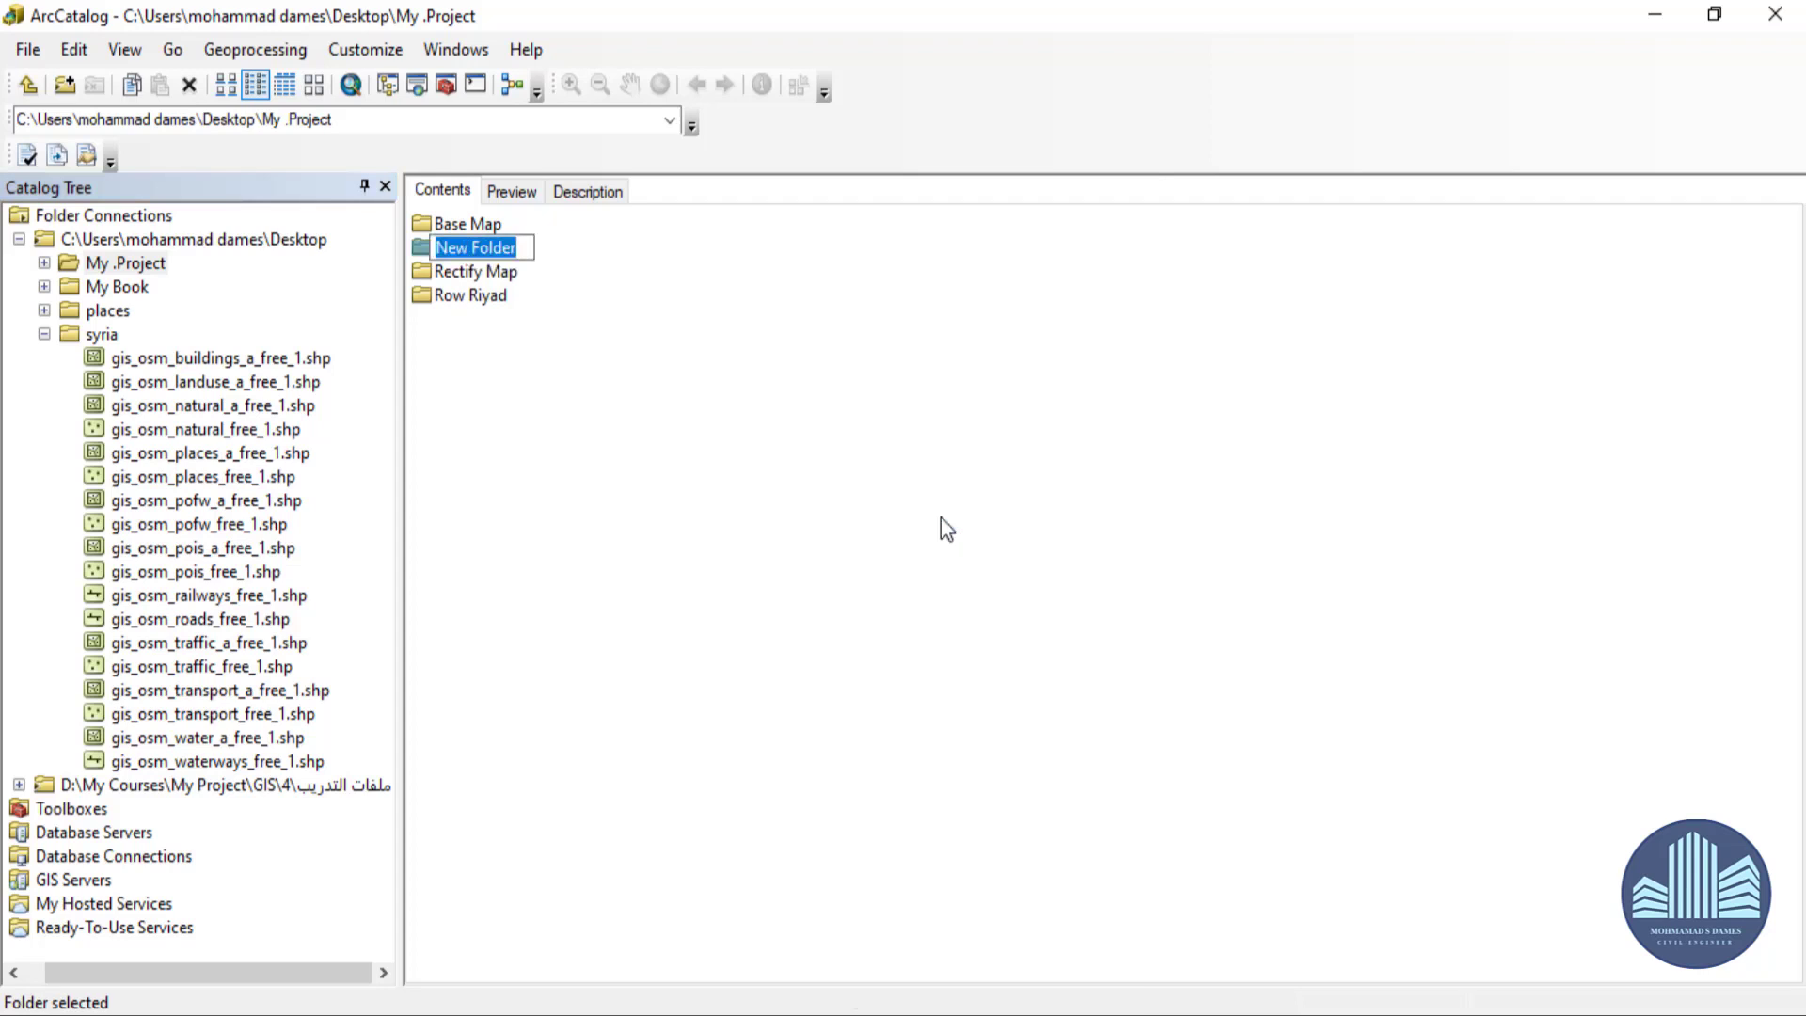
text(L)
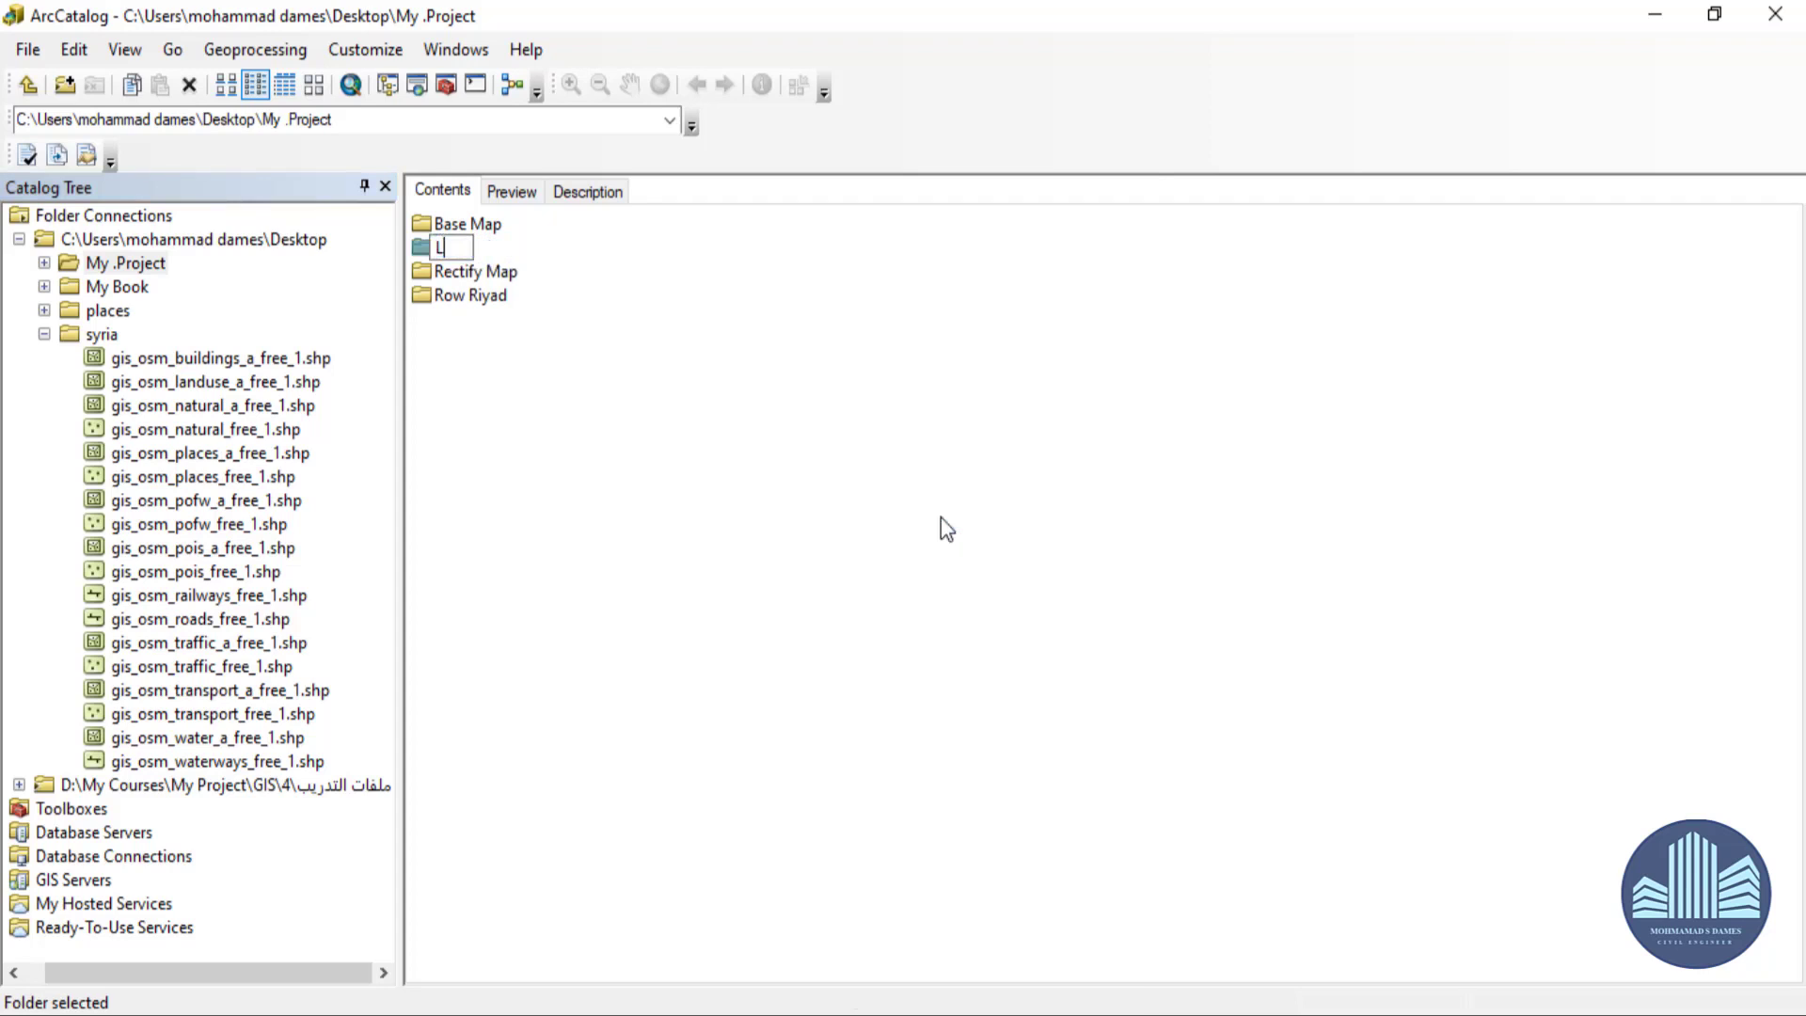
text(ayers)
key(Return)
Start a new shapefile in the Layers folder, with the name City and the feature type Point.
double_click(453, 246)
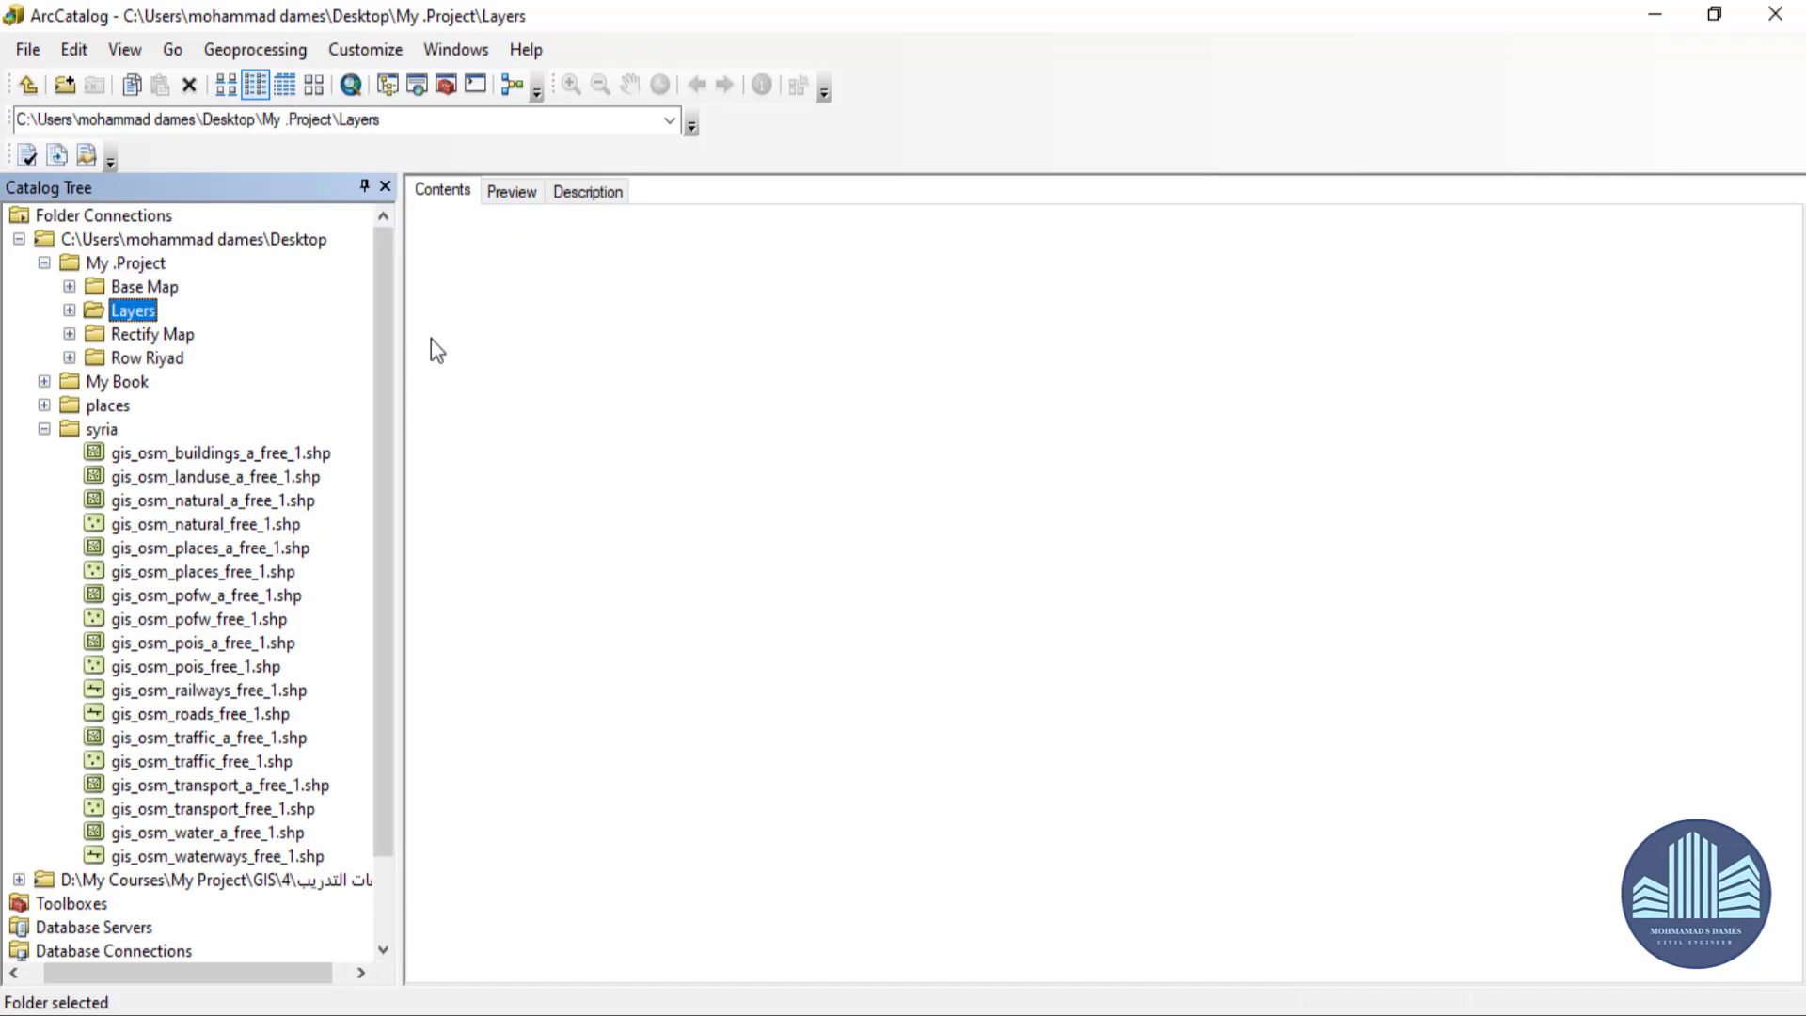
right_click(658, 308)
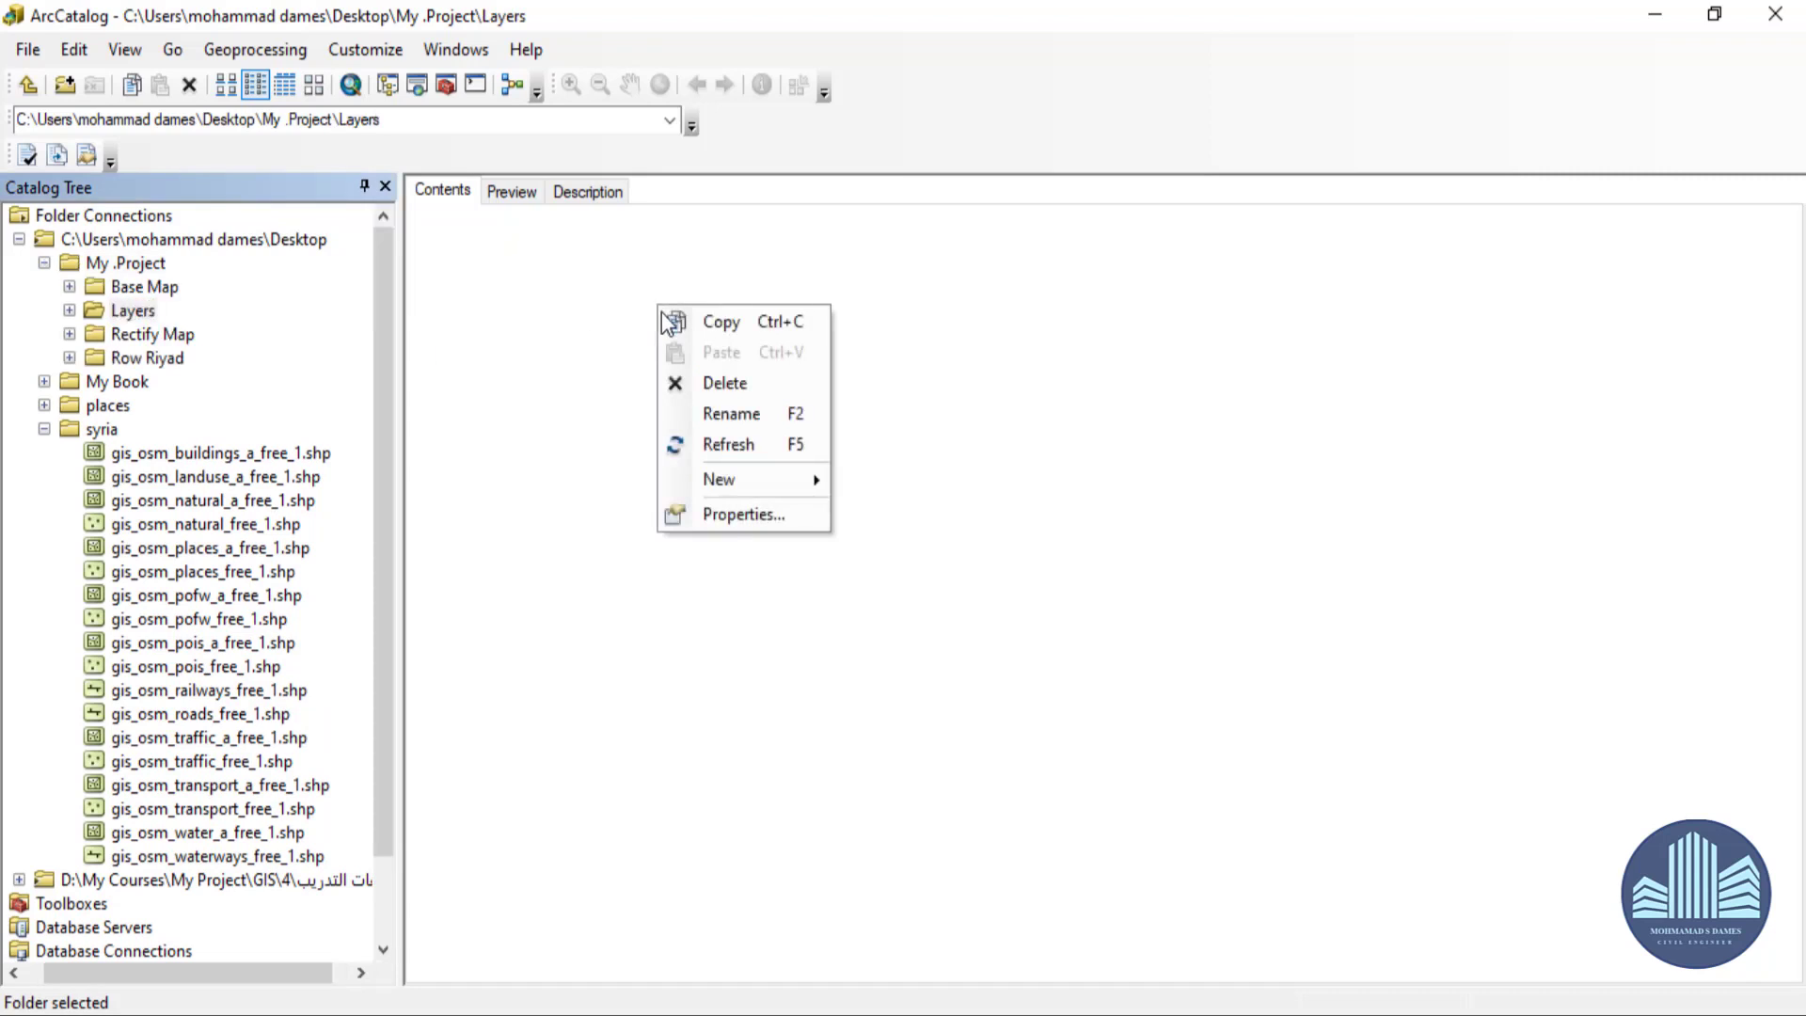
mouse_move(759, 478)
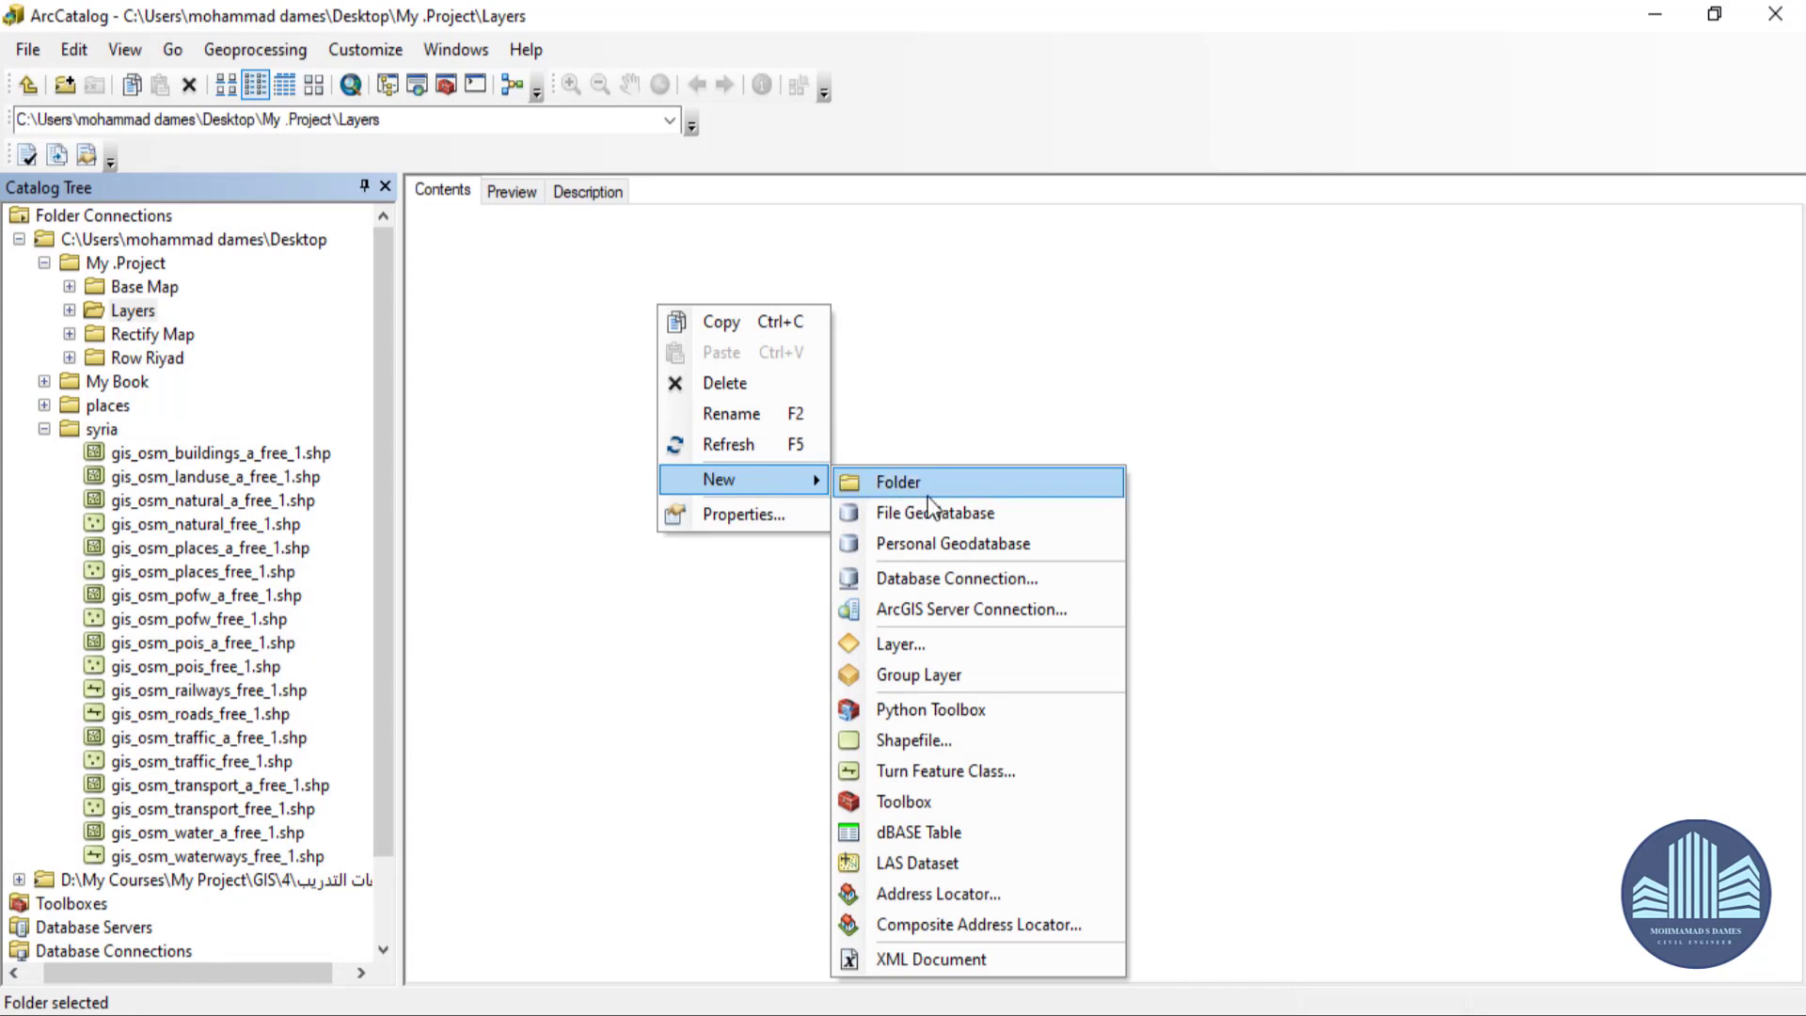
click(978, 743)
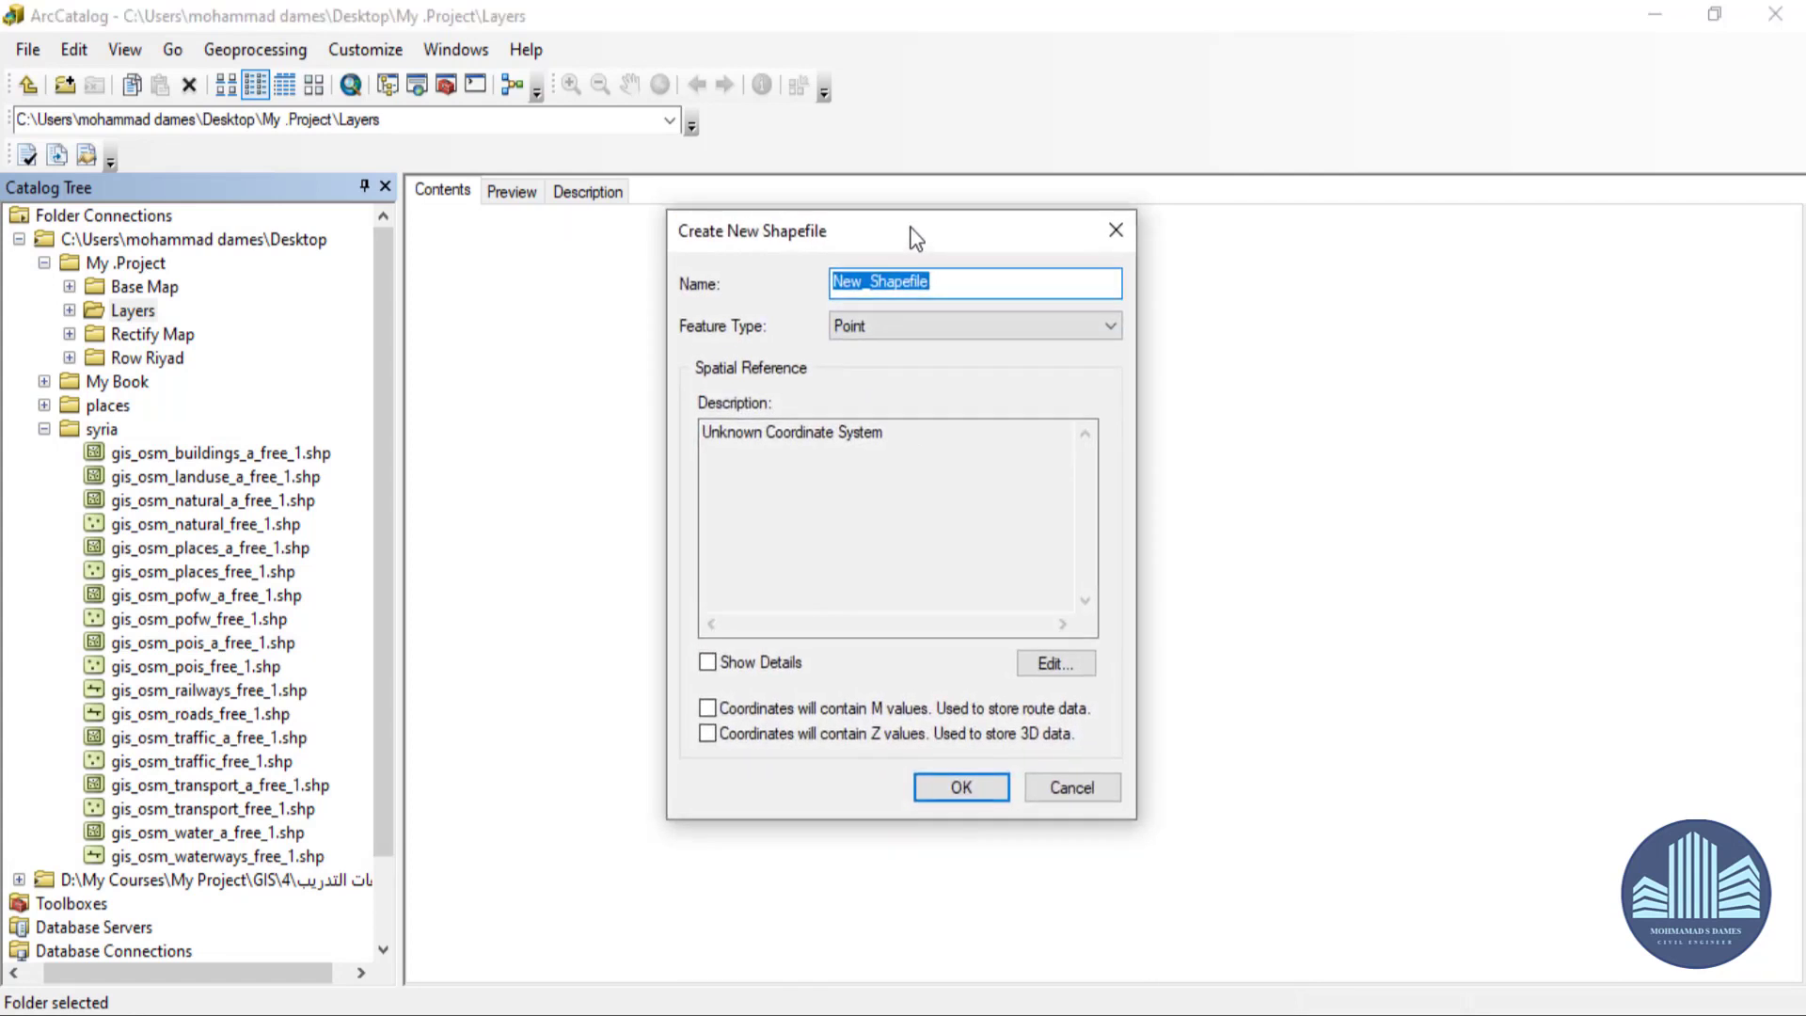
drag(911, 227, 877, 257)
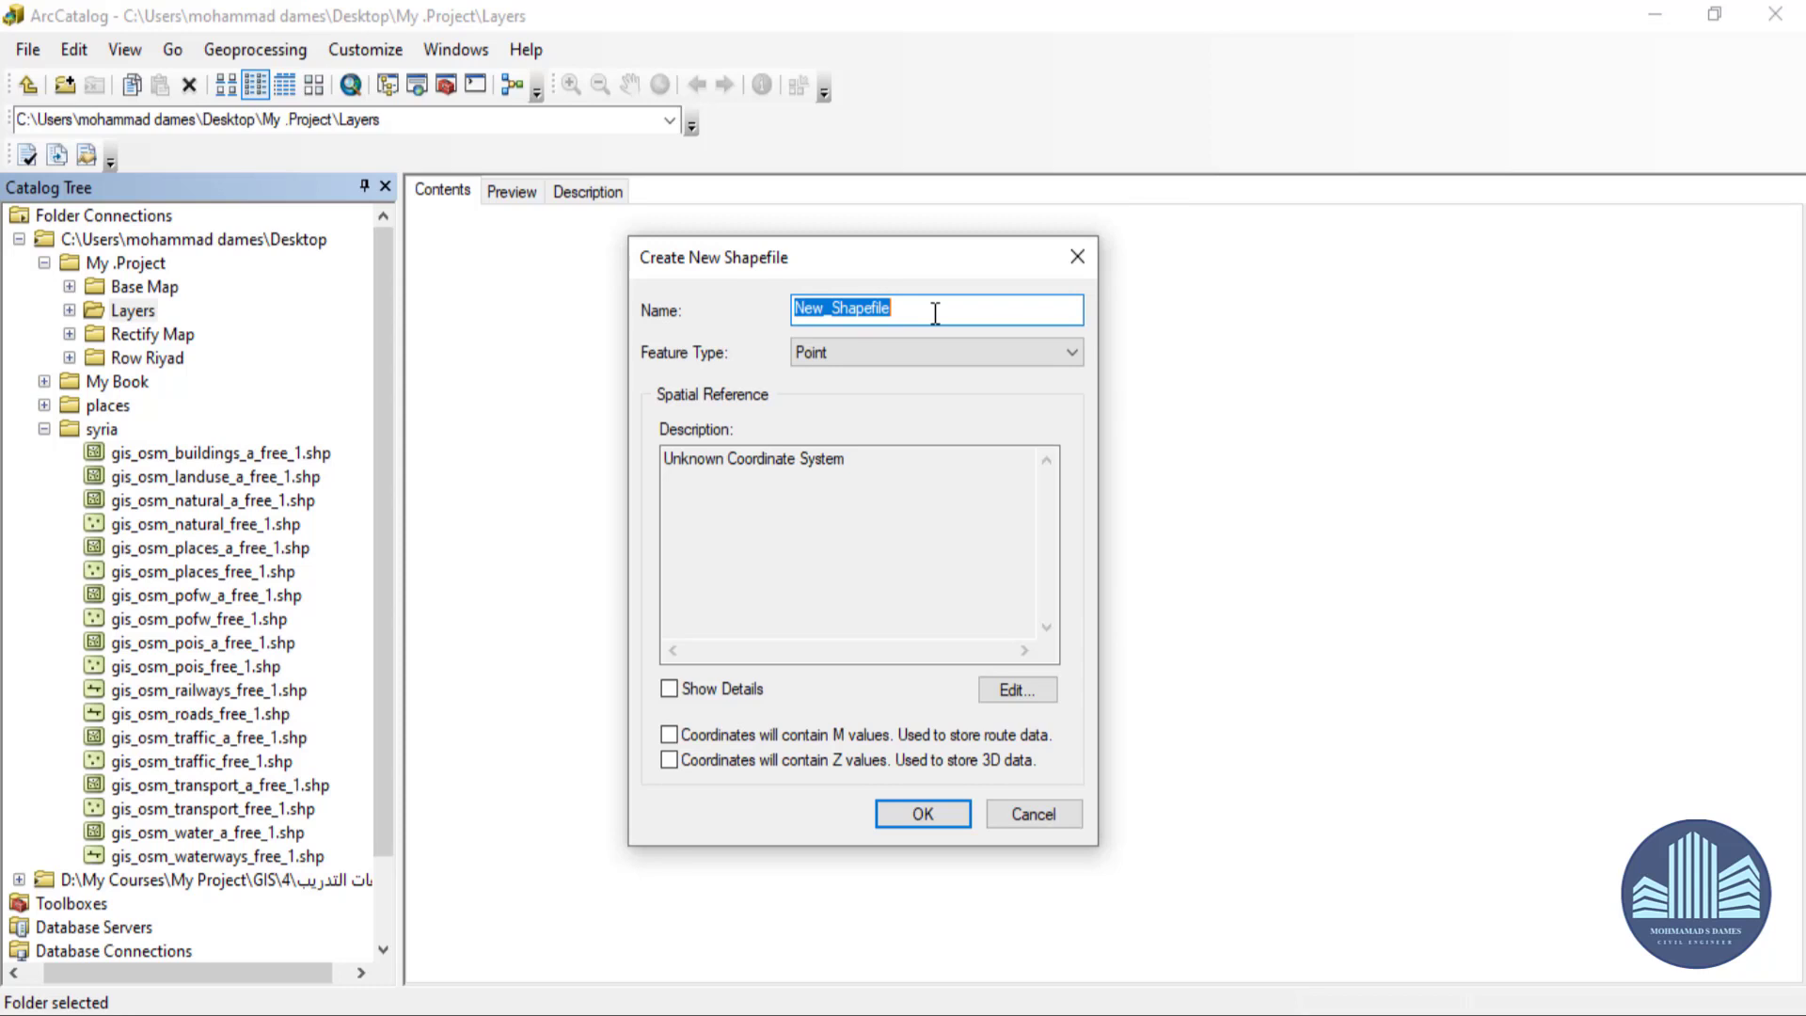
drag(889, 259, 930, 221)
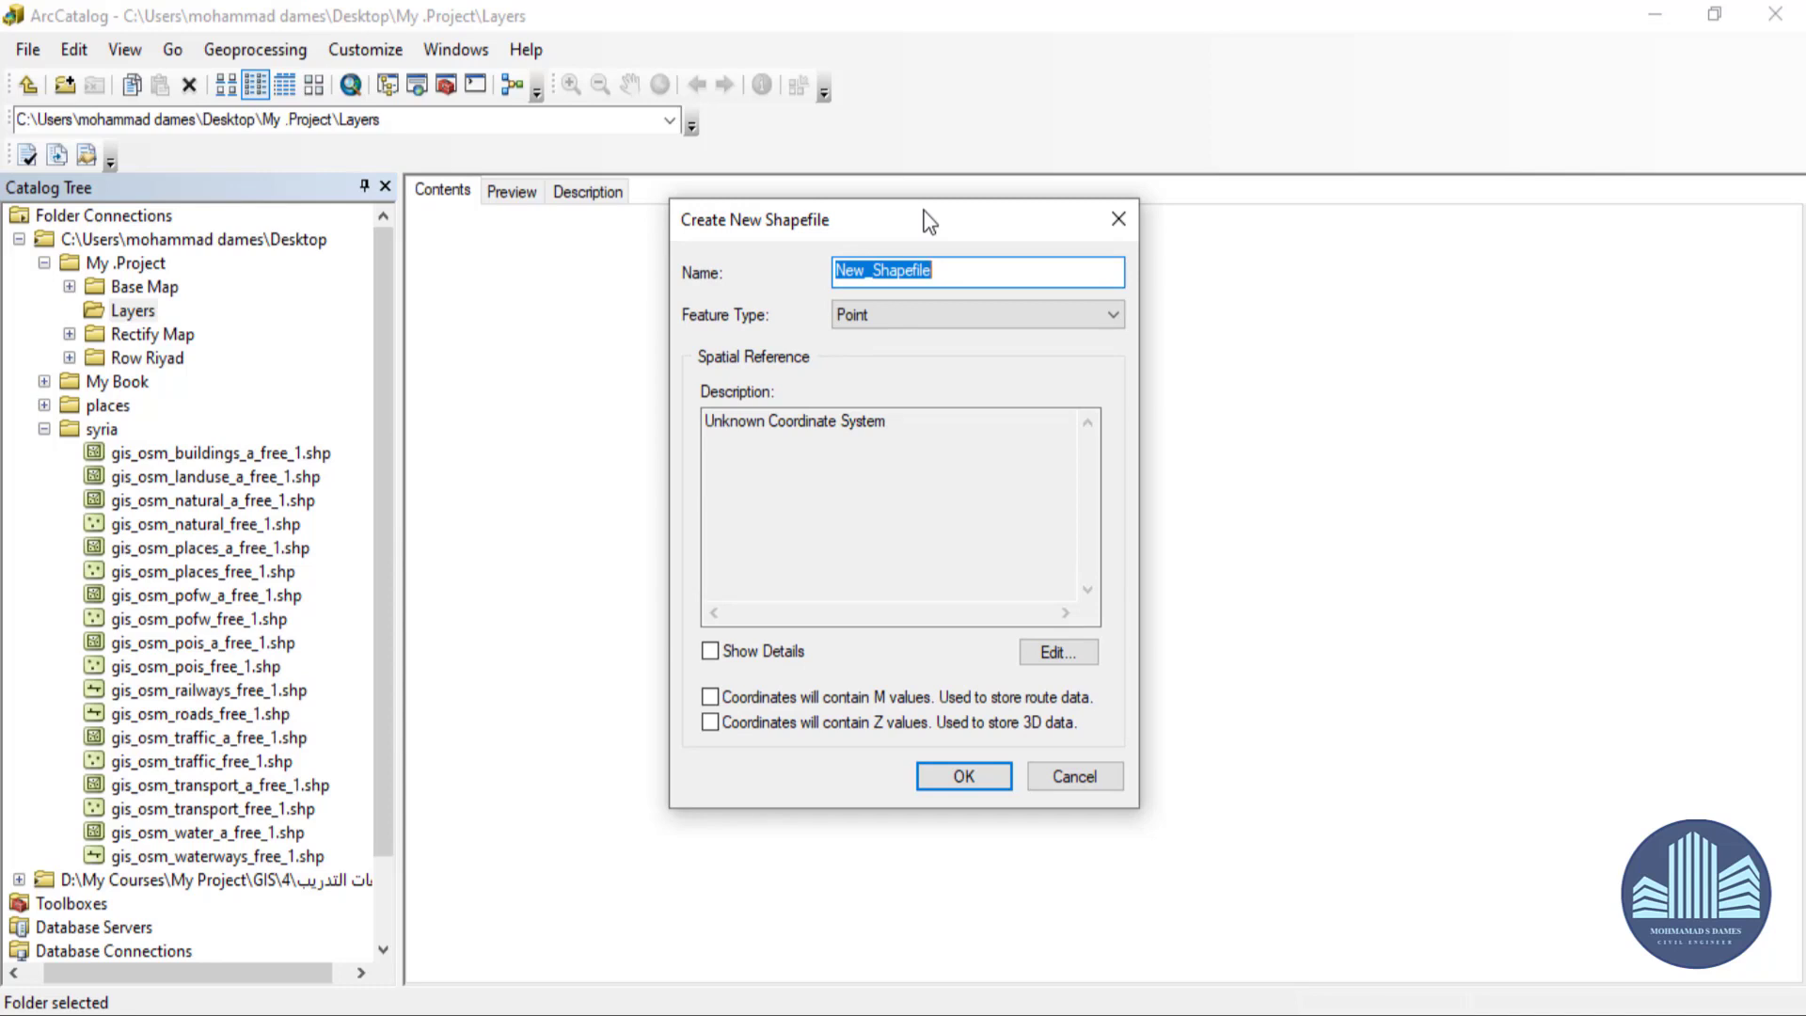
text(City)
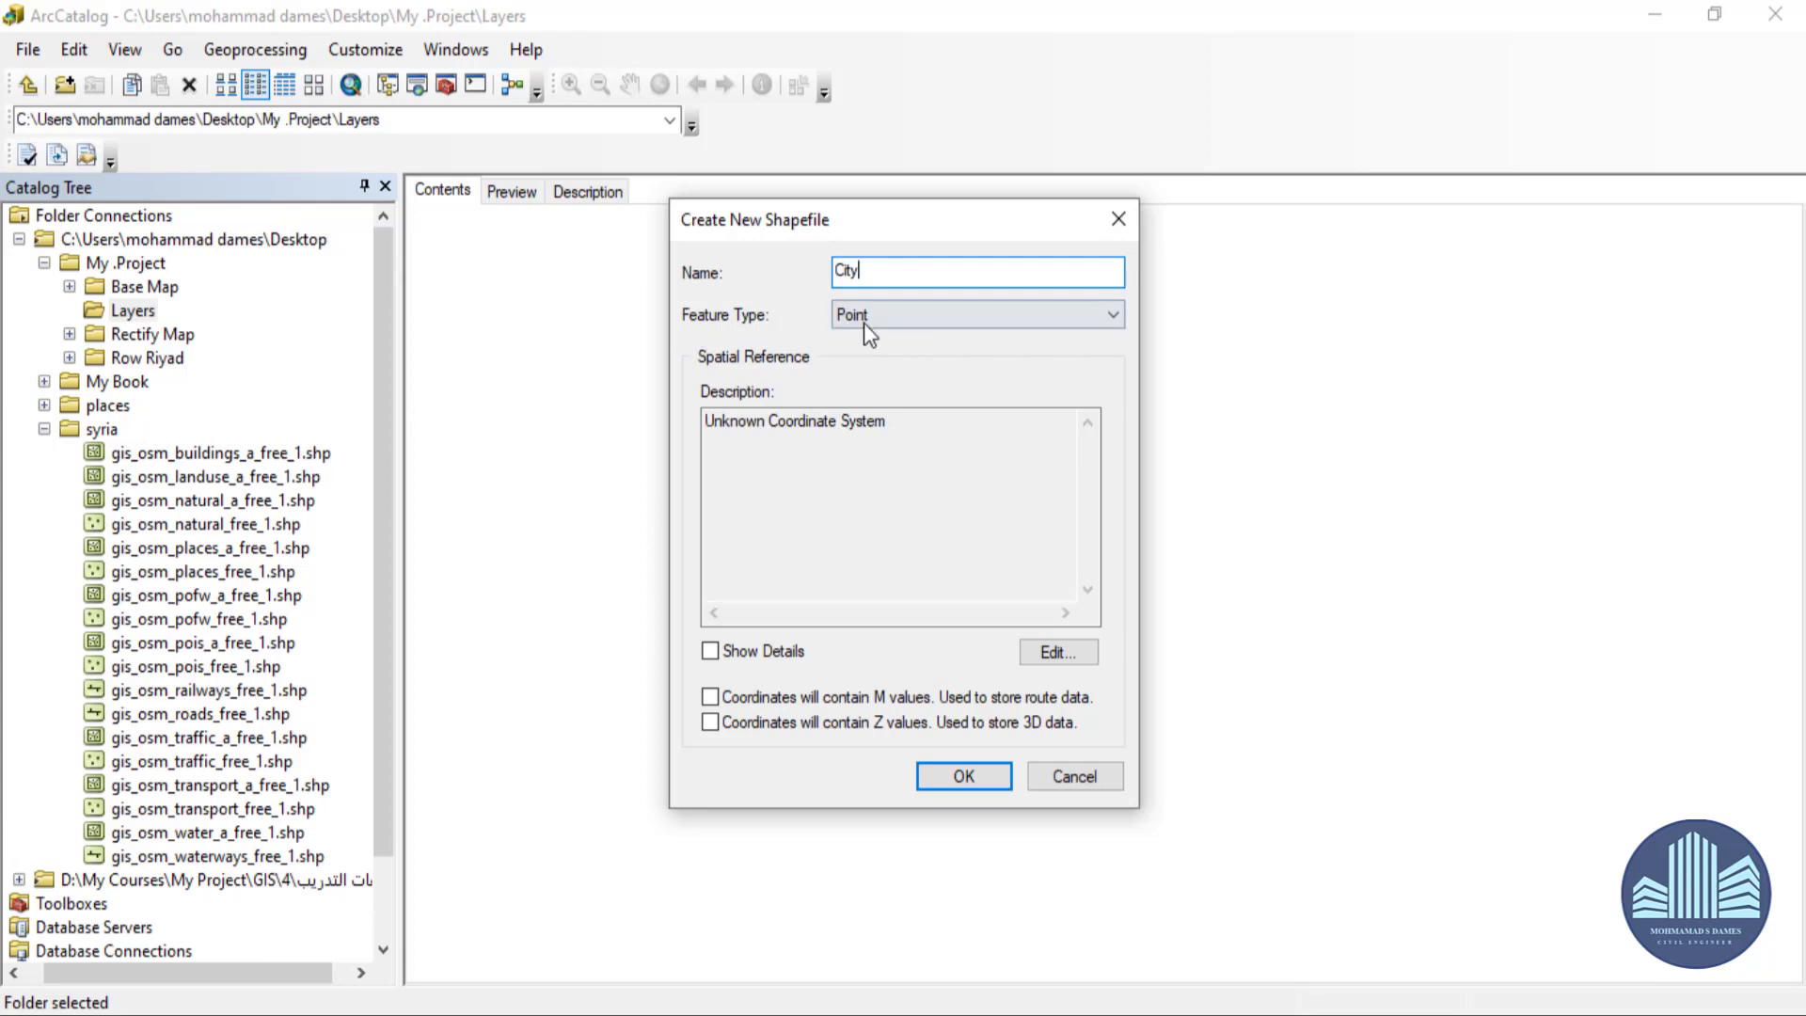
click(1068, 323)
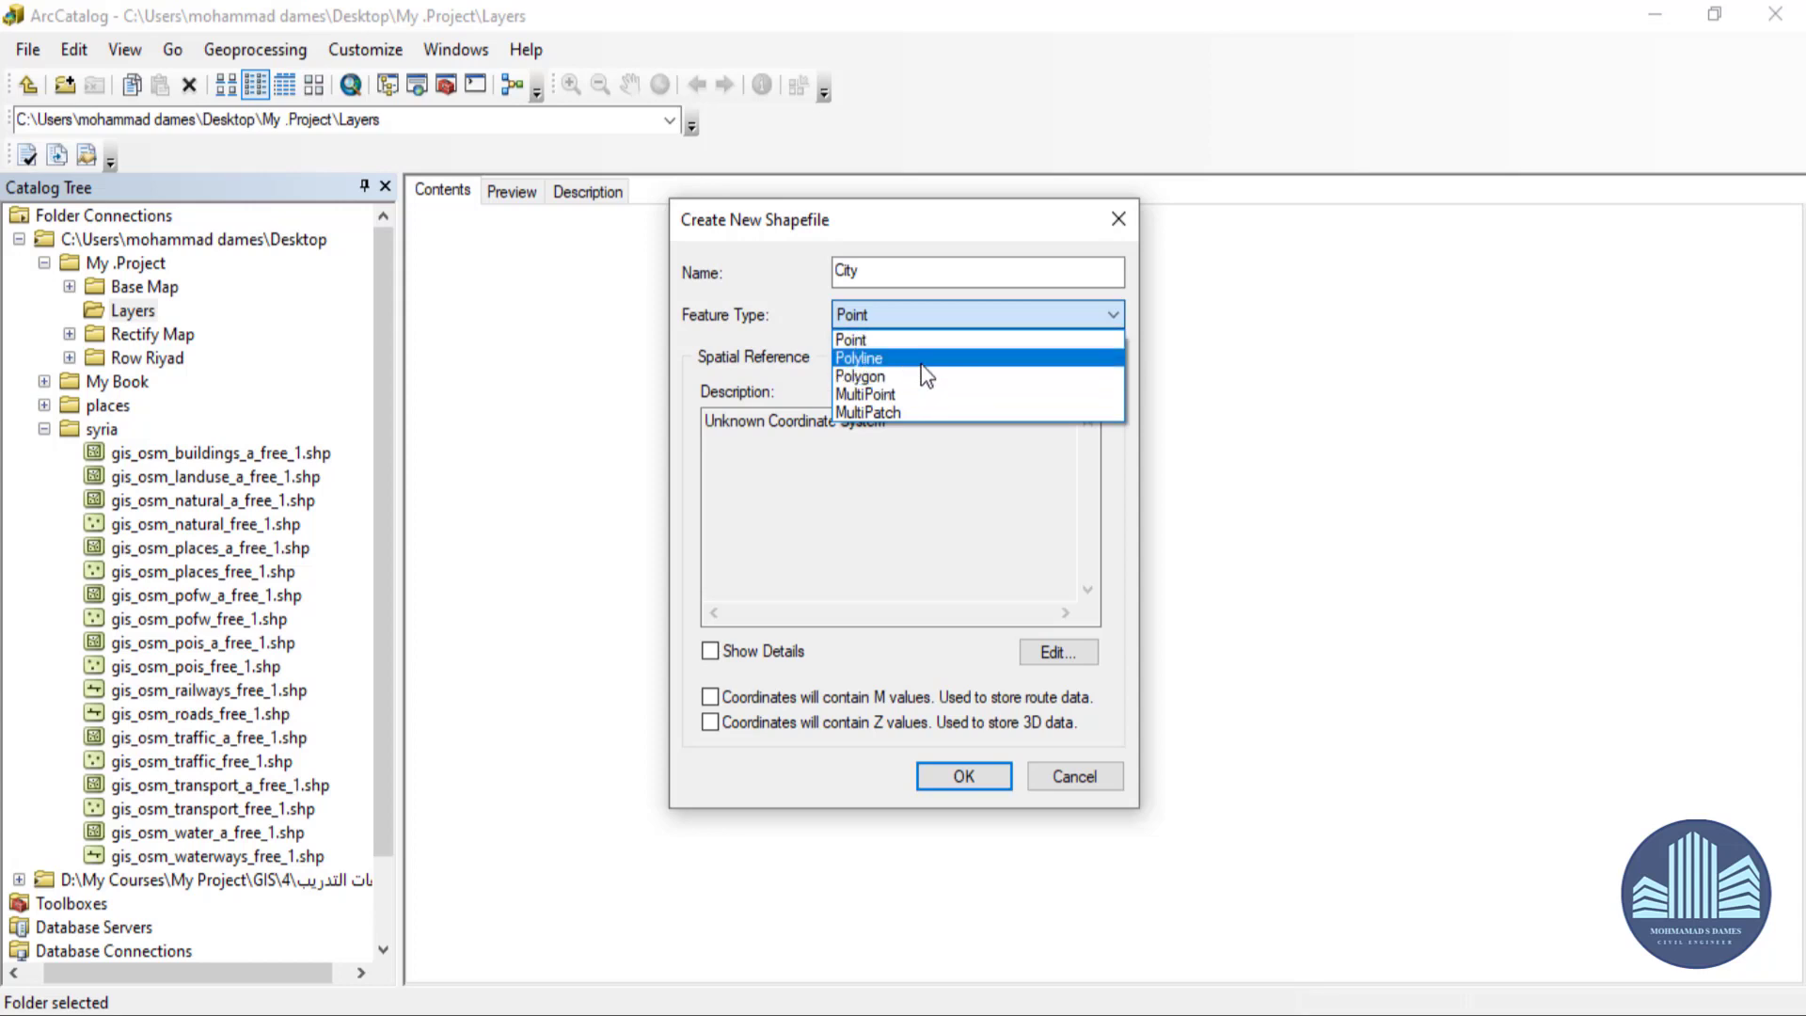
click(876, 344)
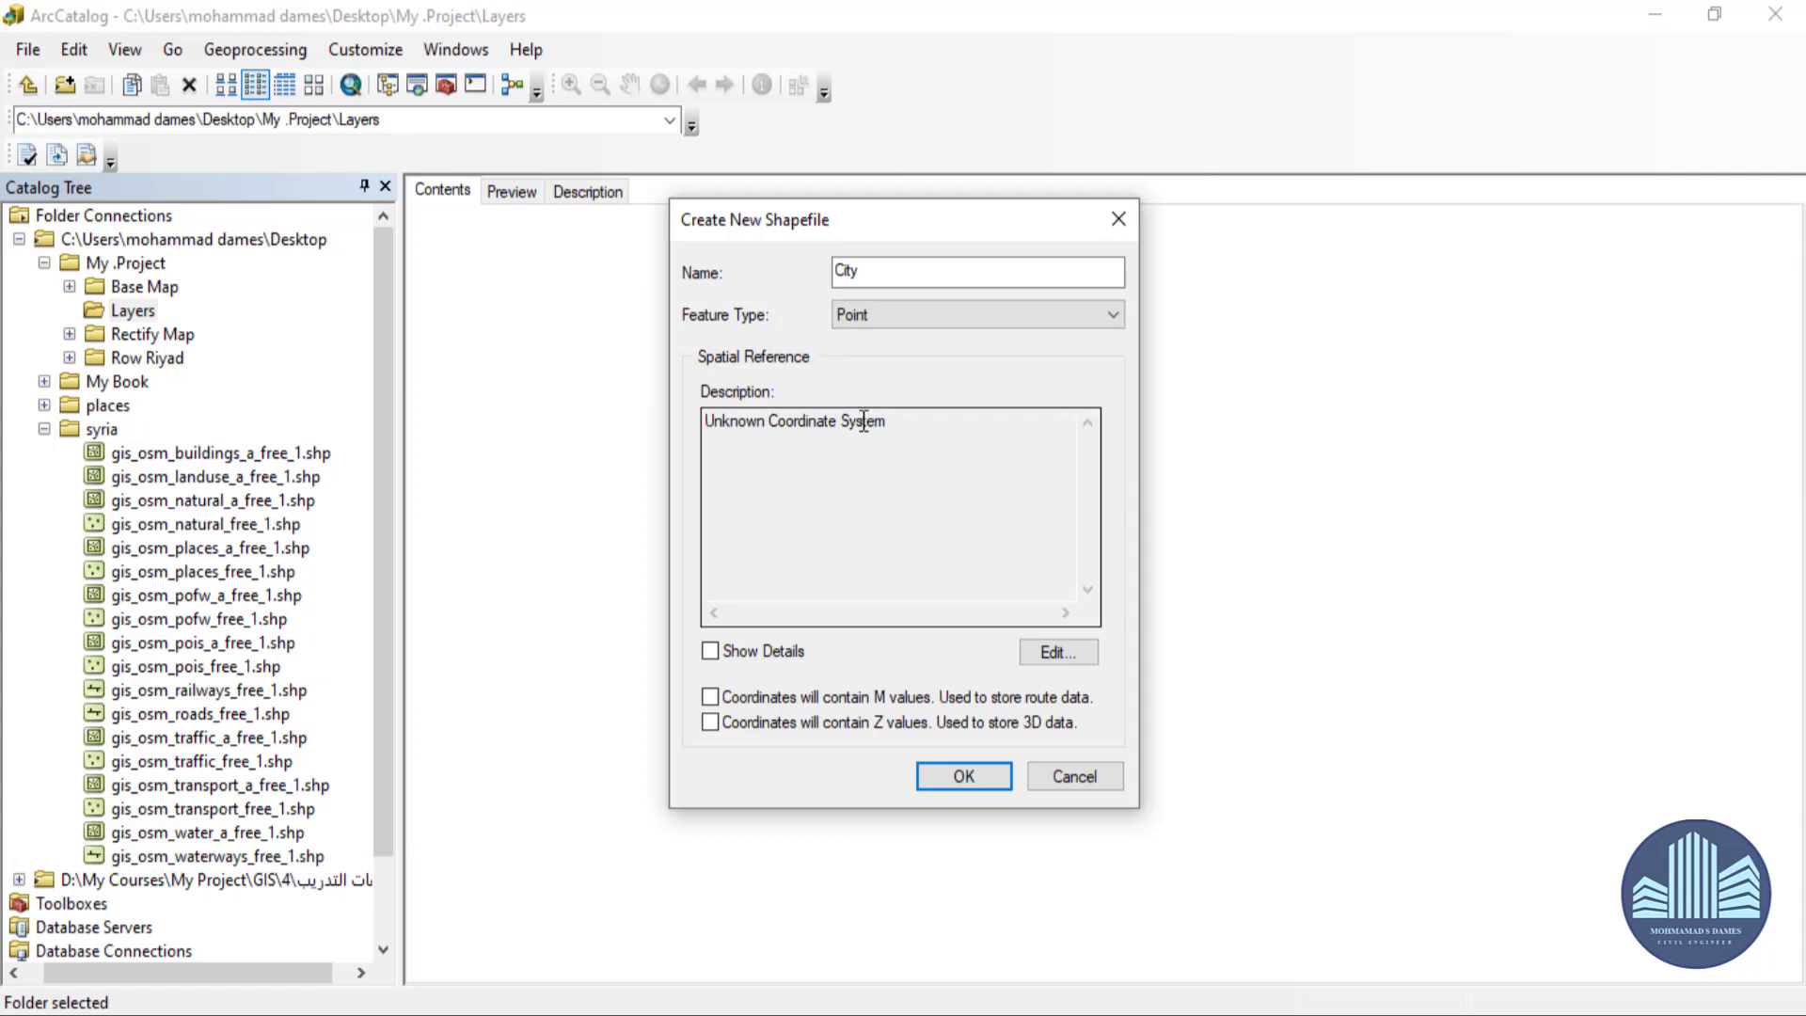
Assign the WGS 1984 geographic coordinate system from the favorites to the new City shapefile.
click(1060, 656)
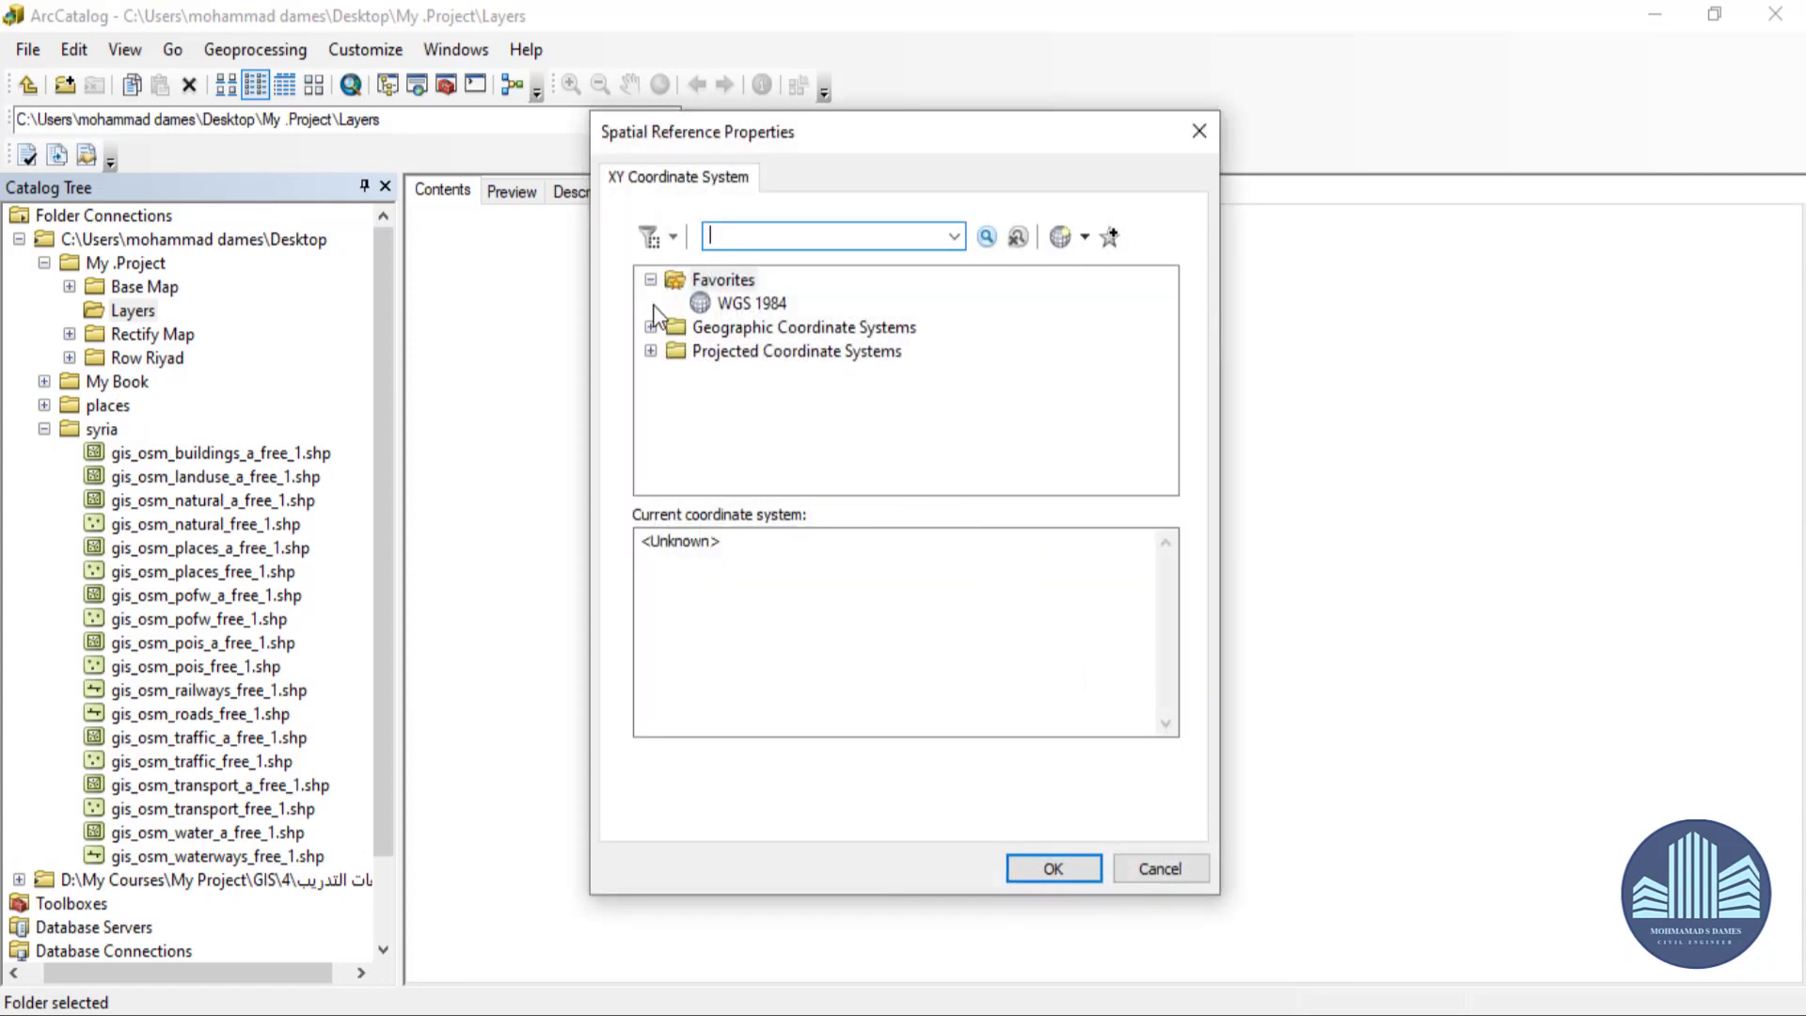
click(771, 305)
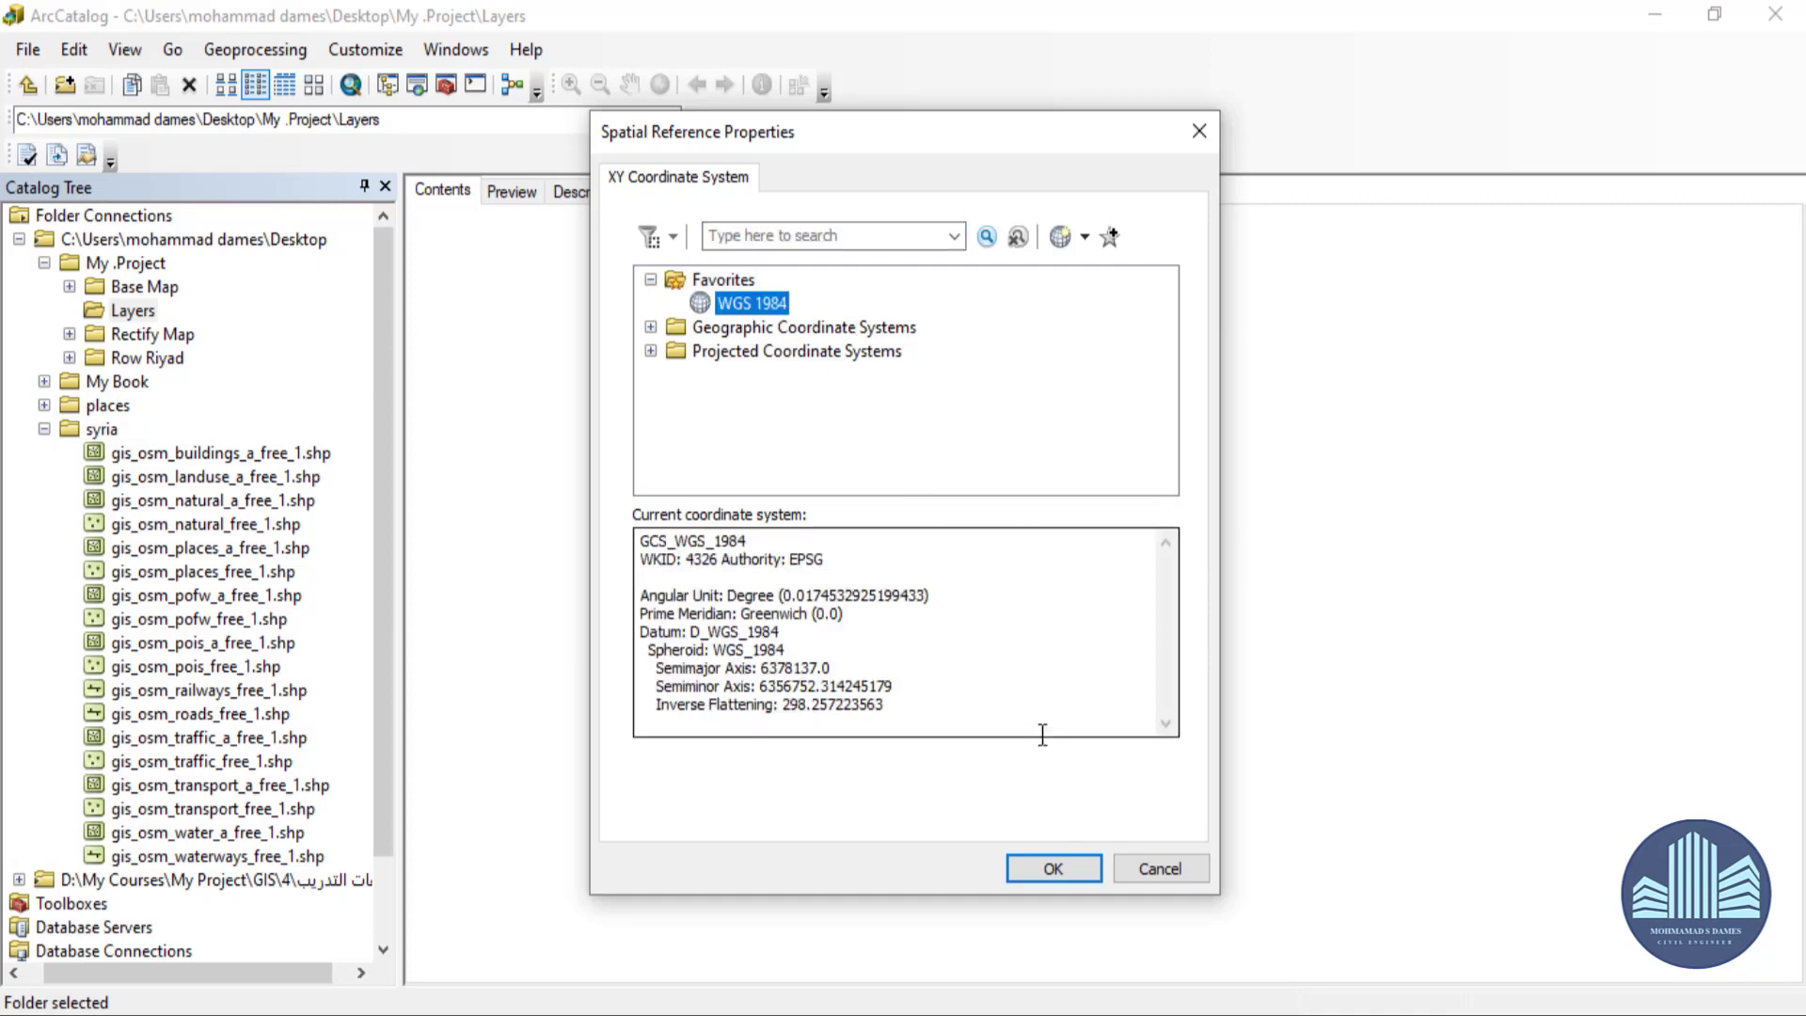
click(1056, 869)
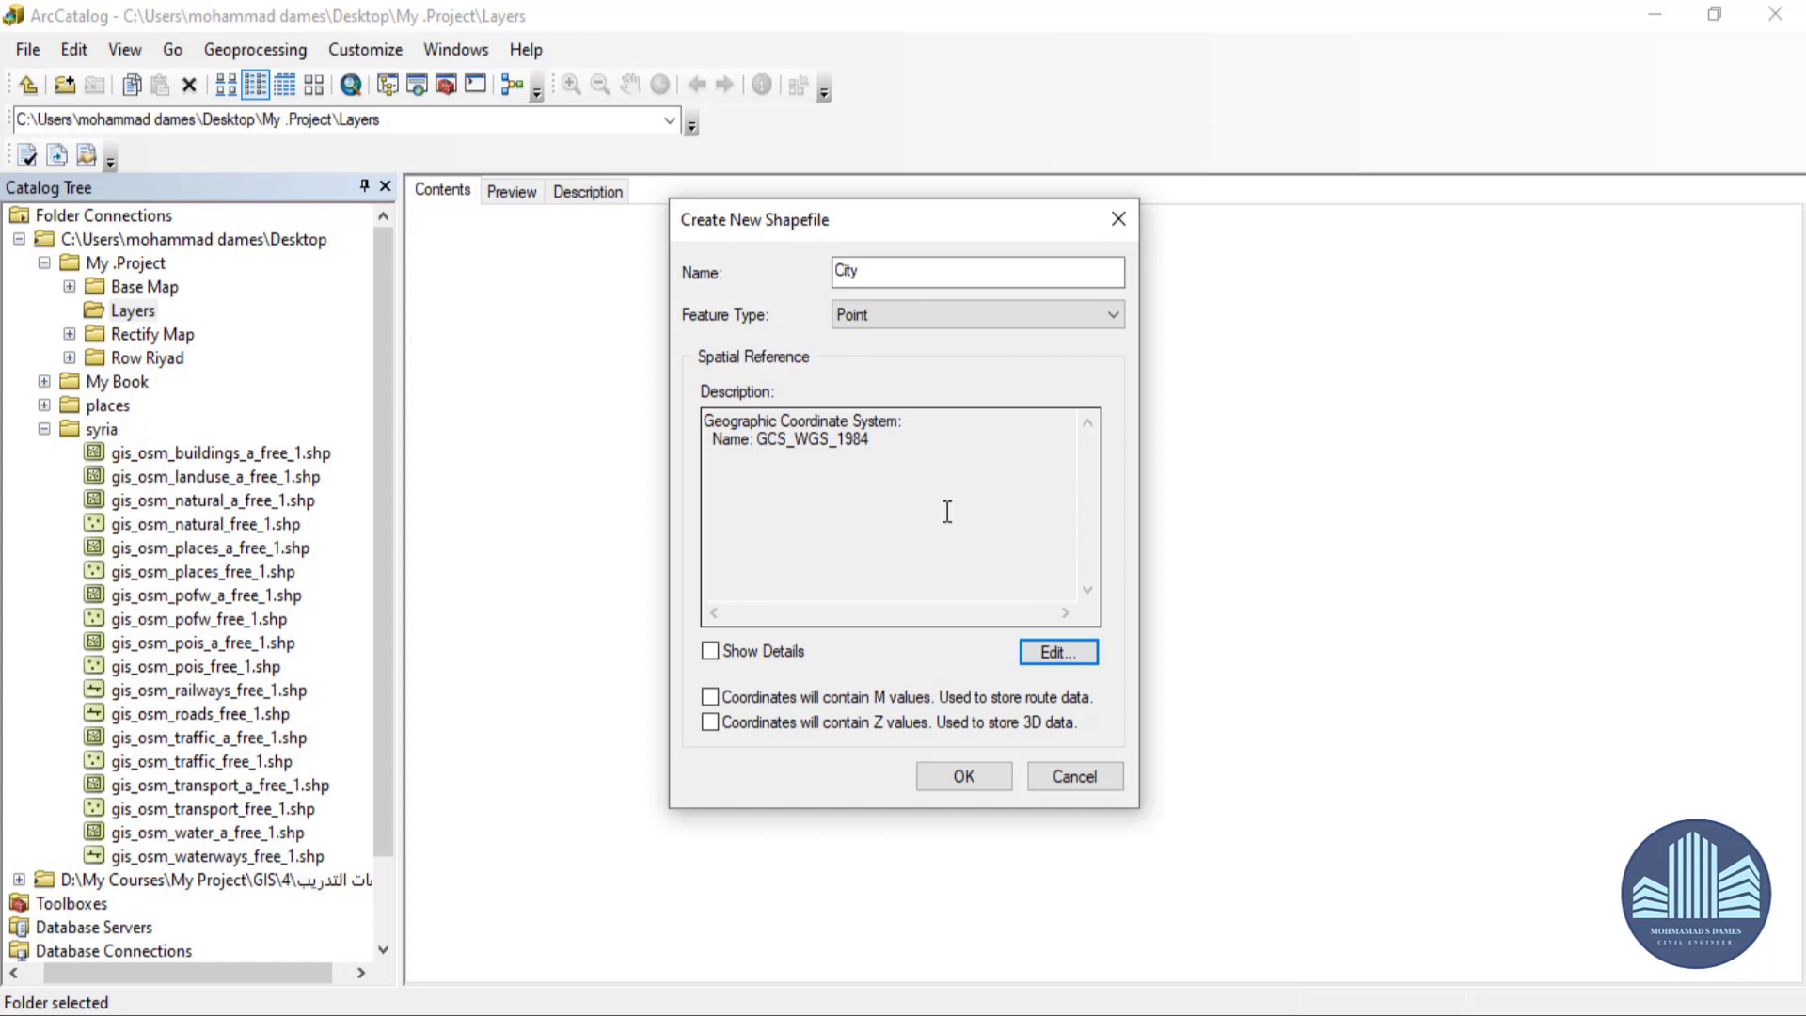
Finish creating the City shapefile and start another in the Layers folder, named River with the feature type Polyline.
click(960, 781)
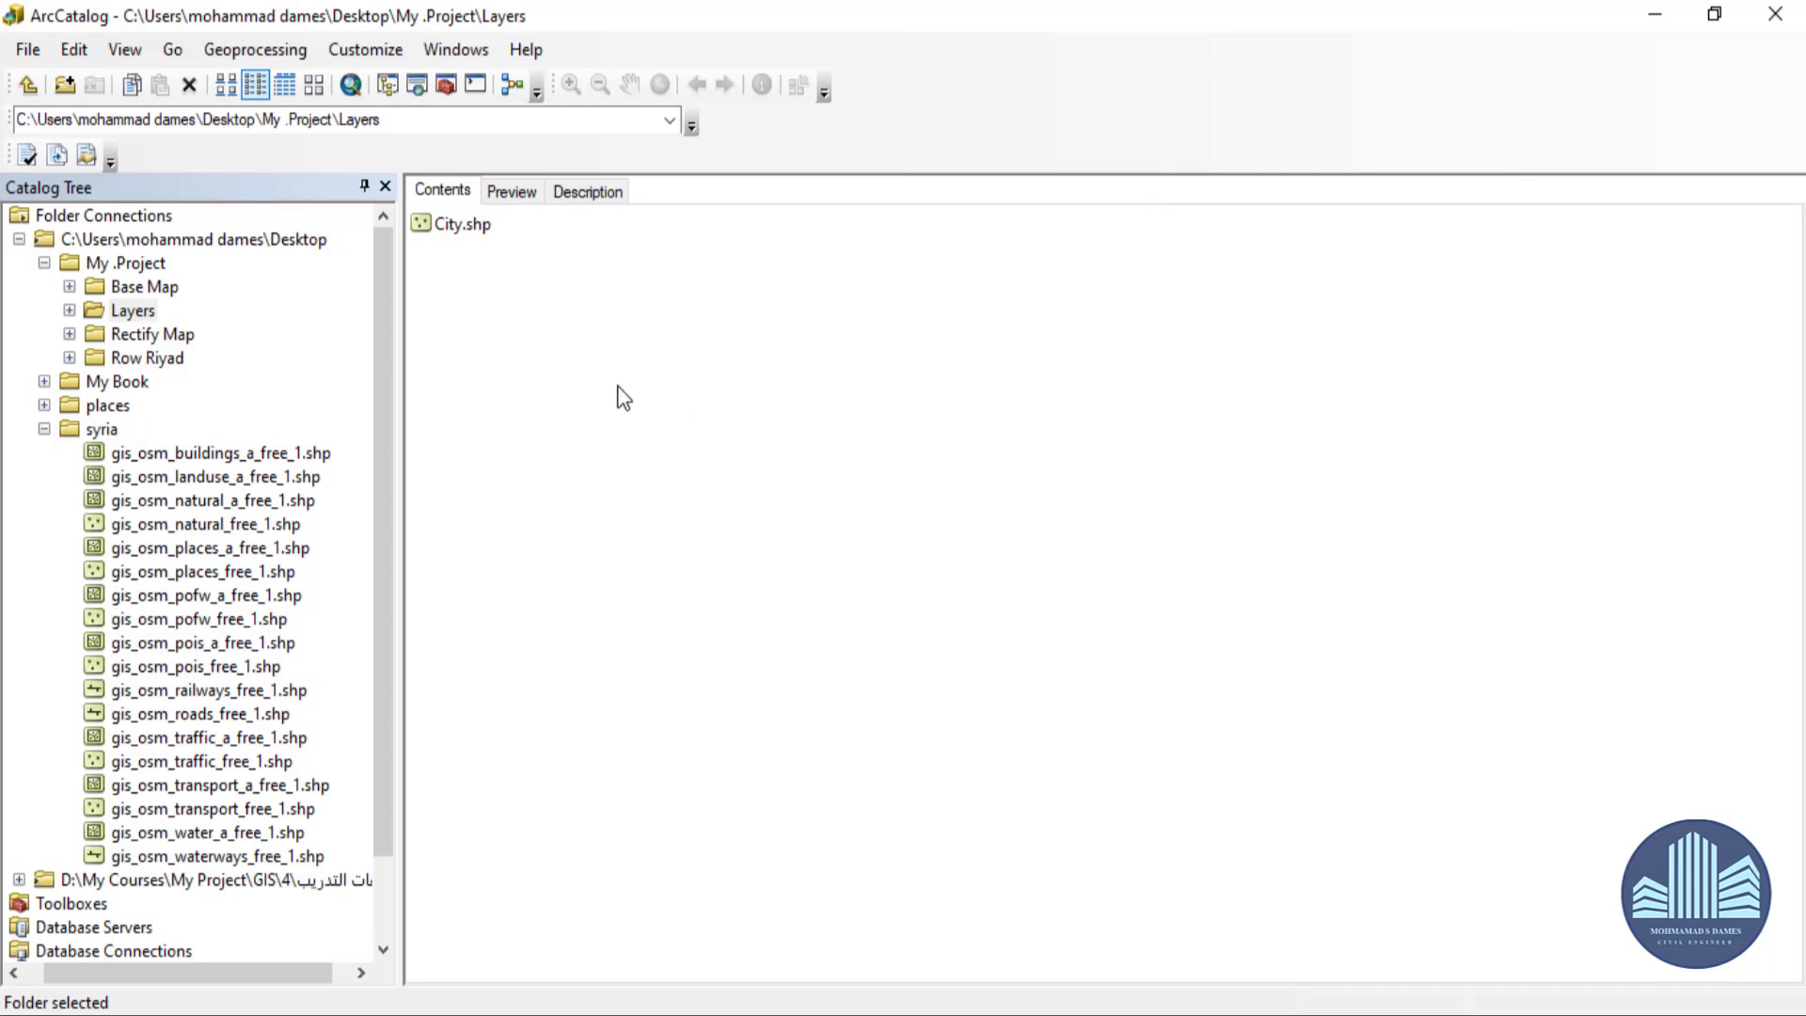
right_click(618, 301)
mouse_move(691, 474)
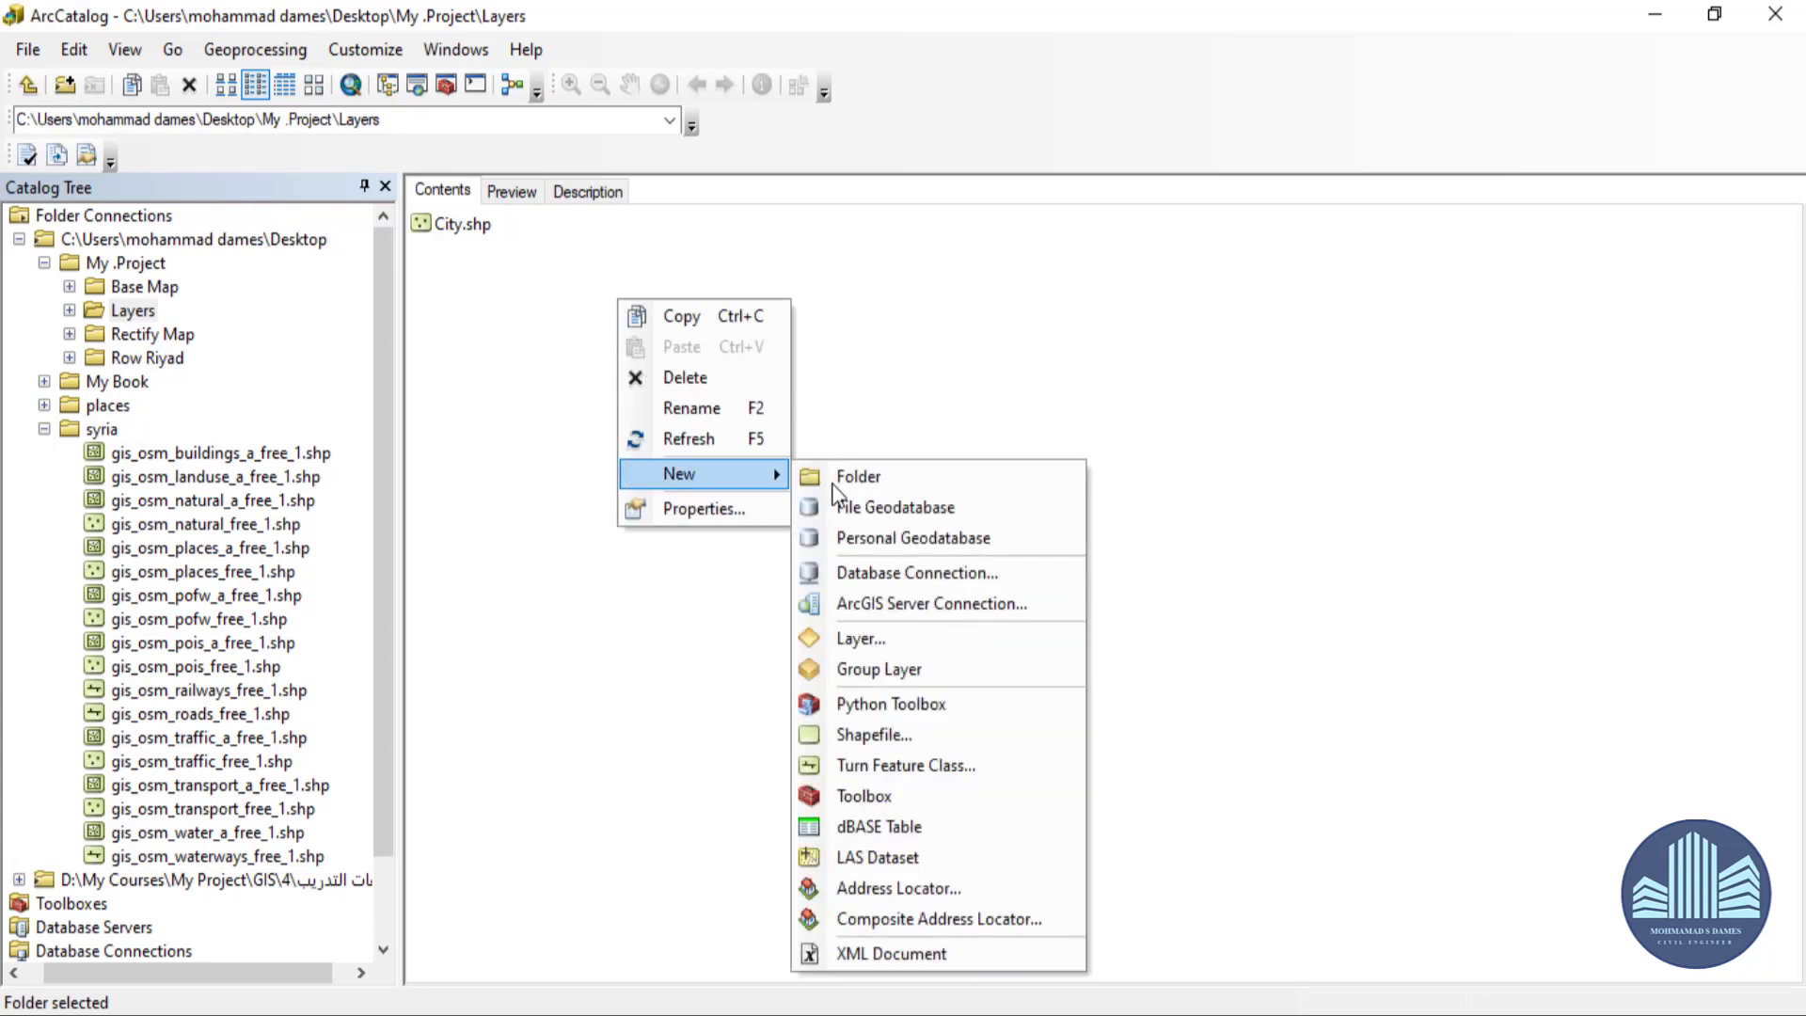
click(959, 734)
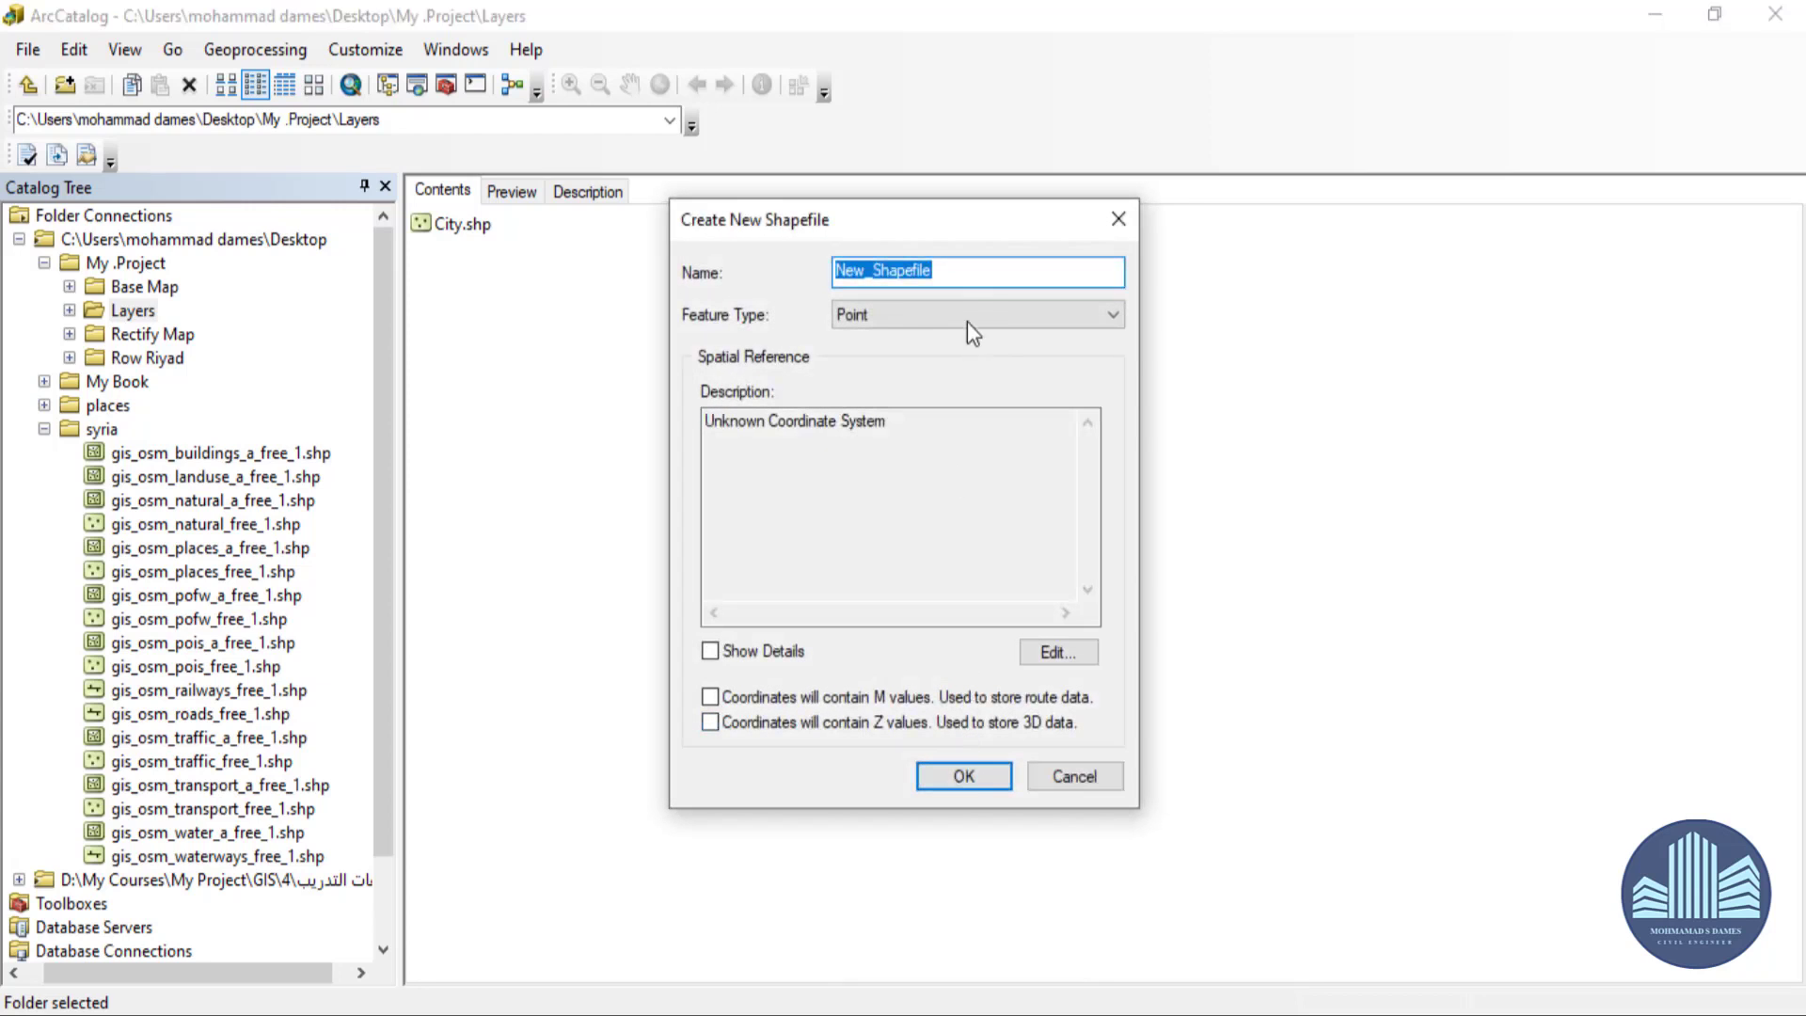
text(River)
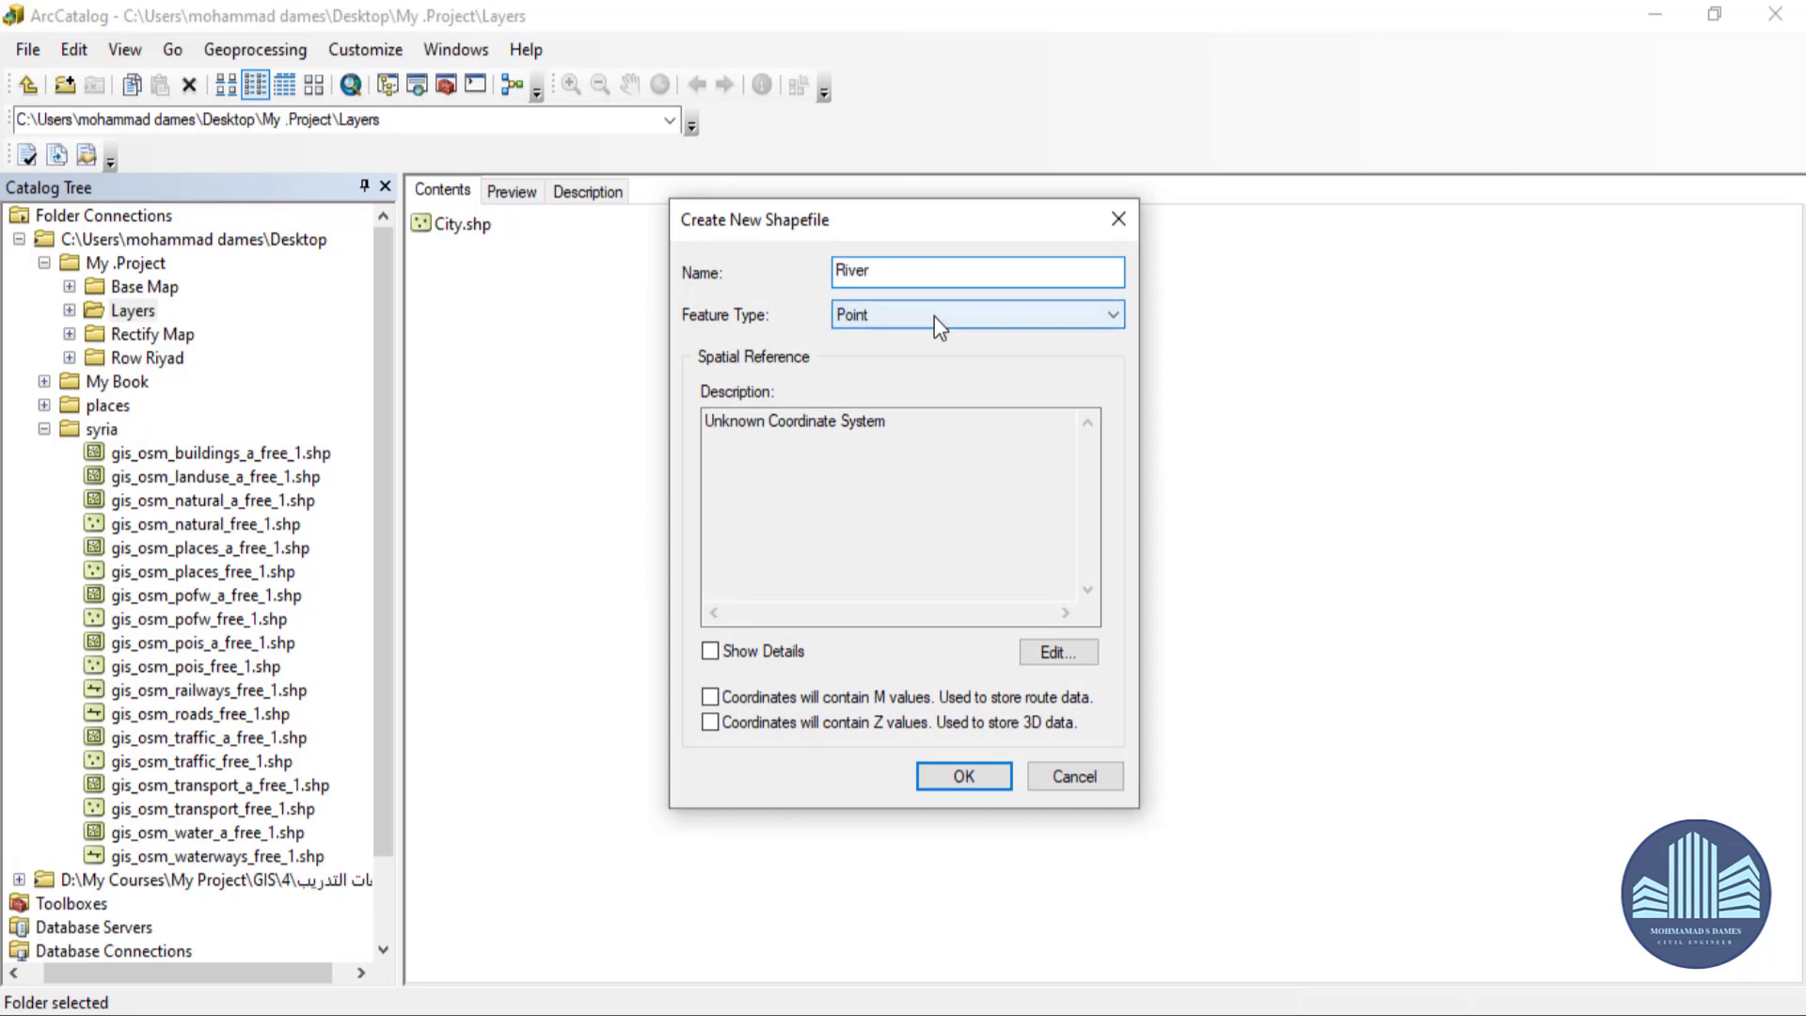
click(935, 317)
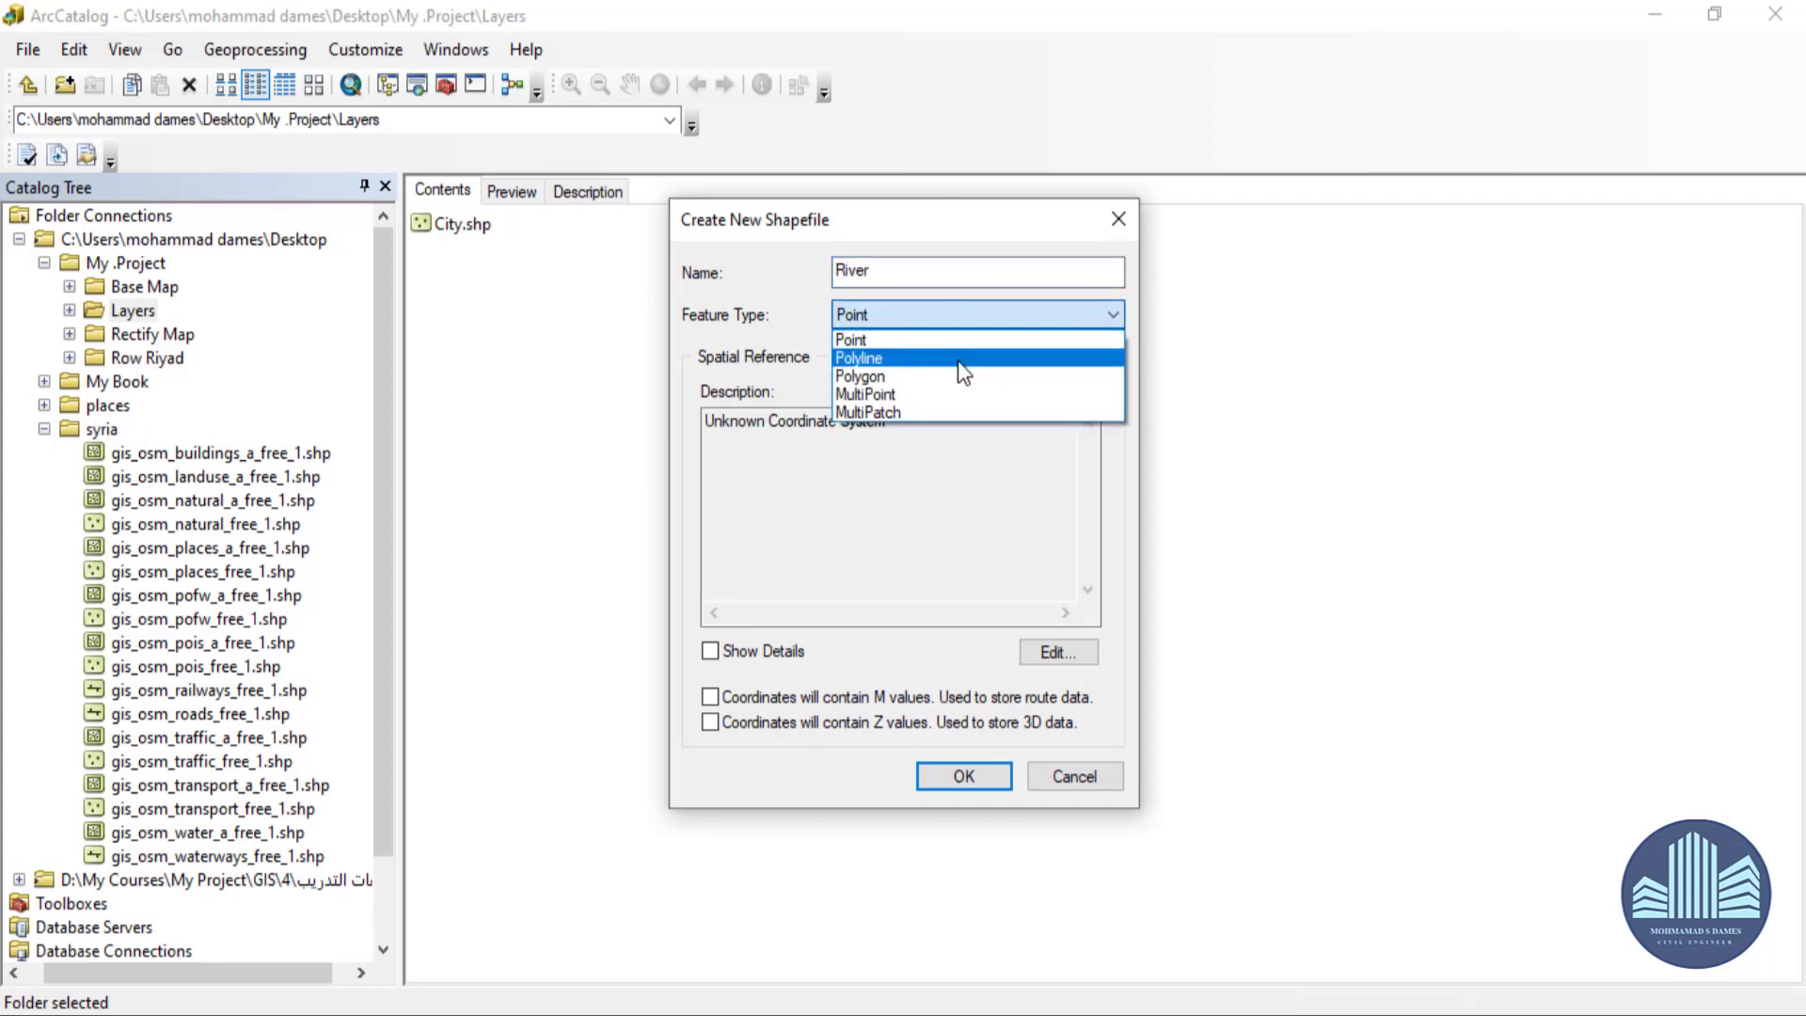
click(958, 362)
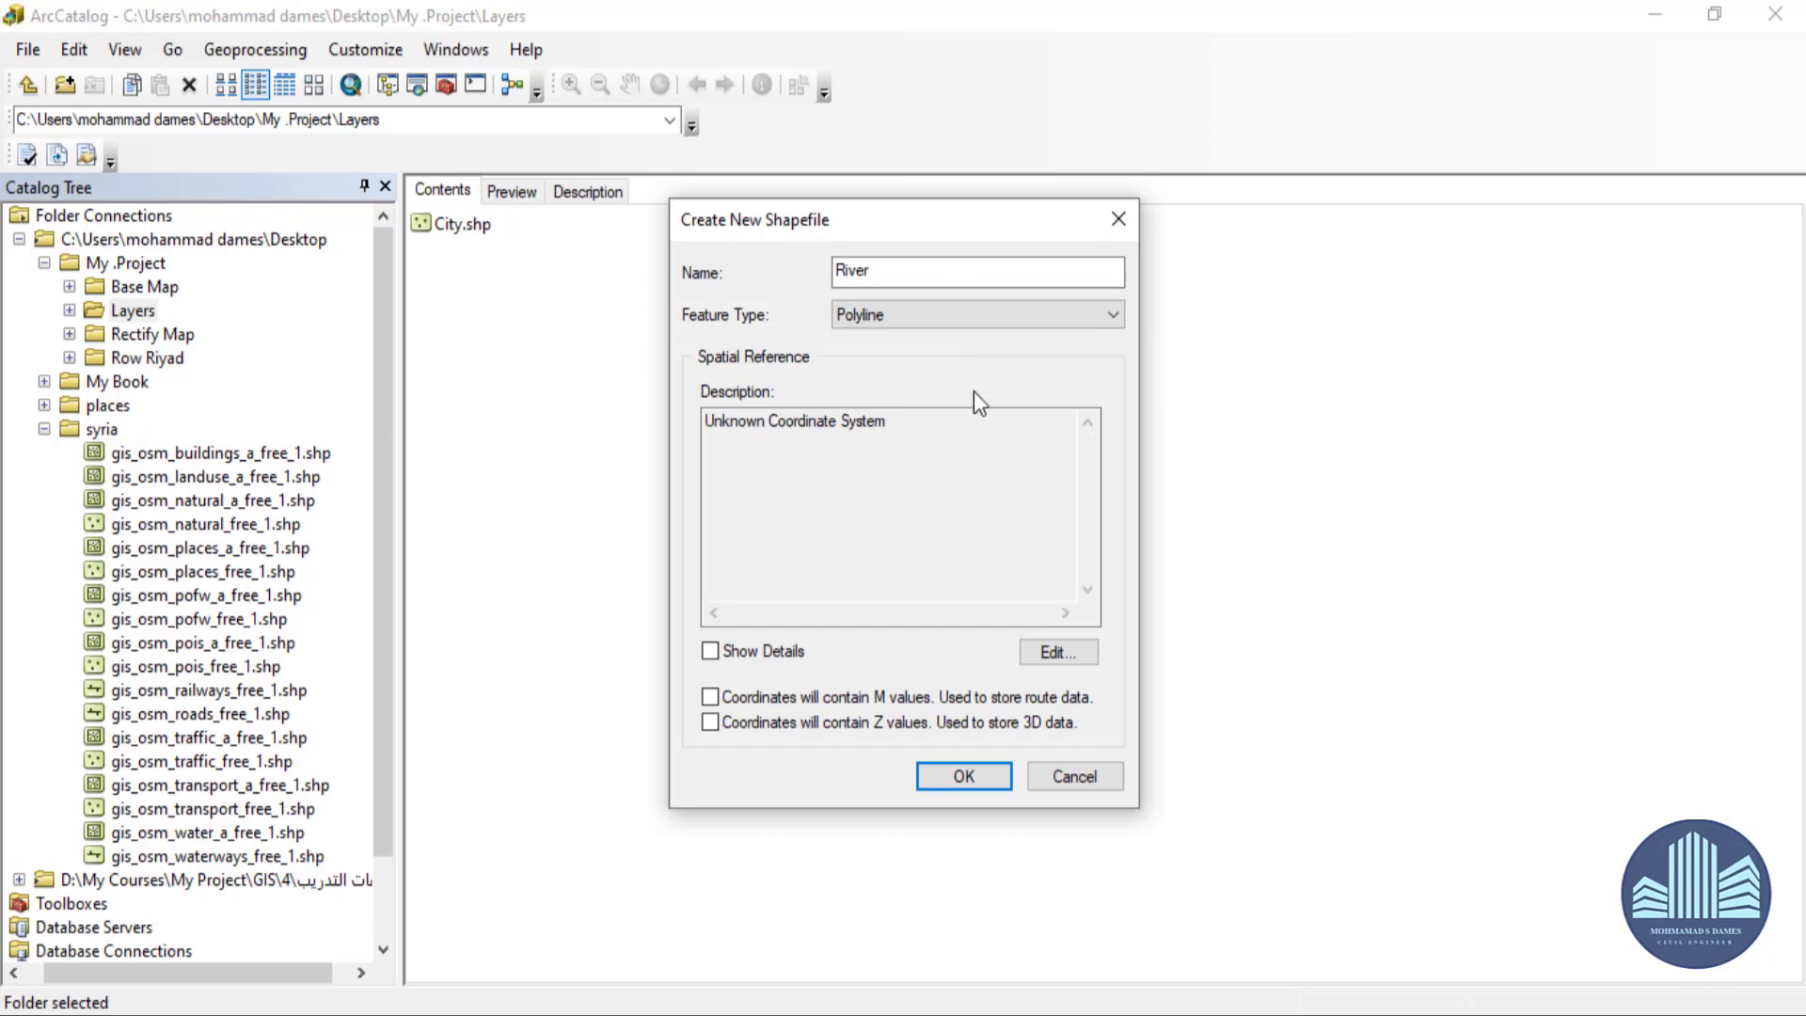
Assign the WGS 1984 coordinate system from the favorites to the River shapefile and create it.
click(1081, 656)
click(740, 305)
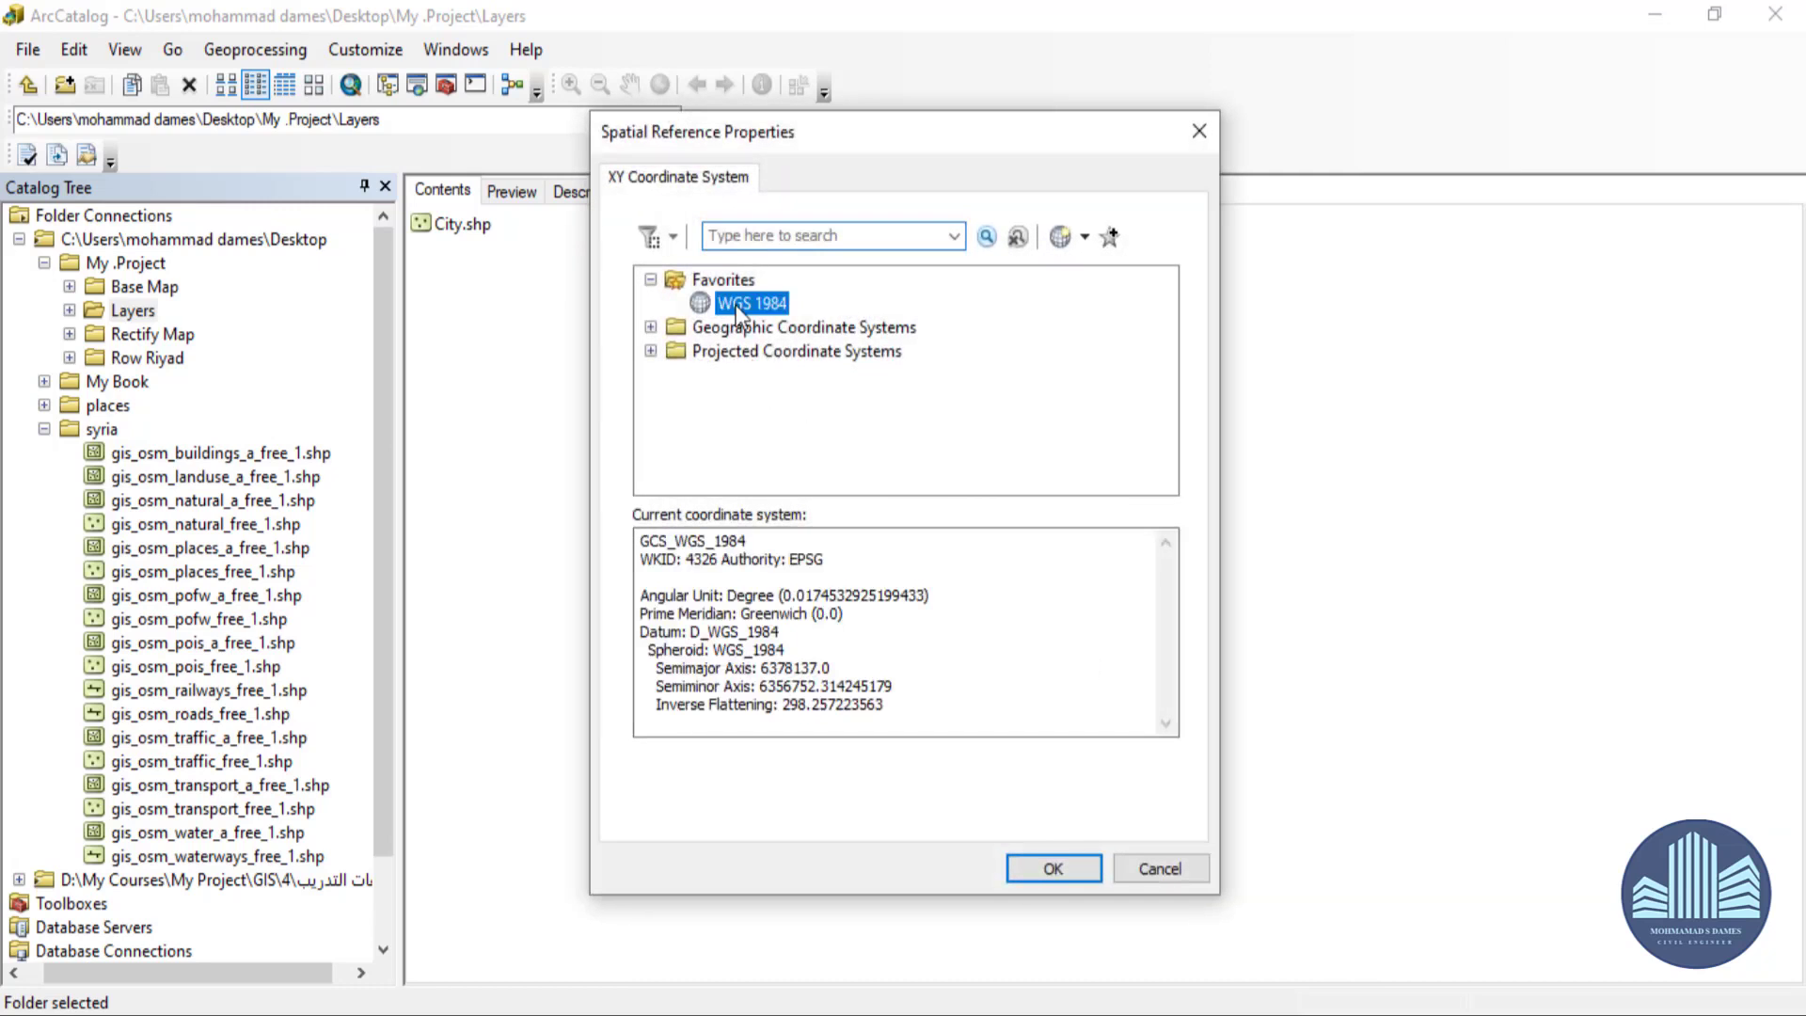
click(1061, 863)
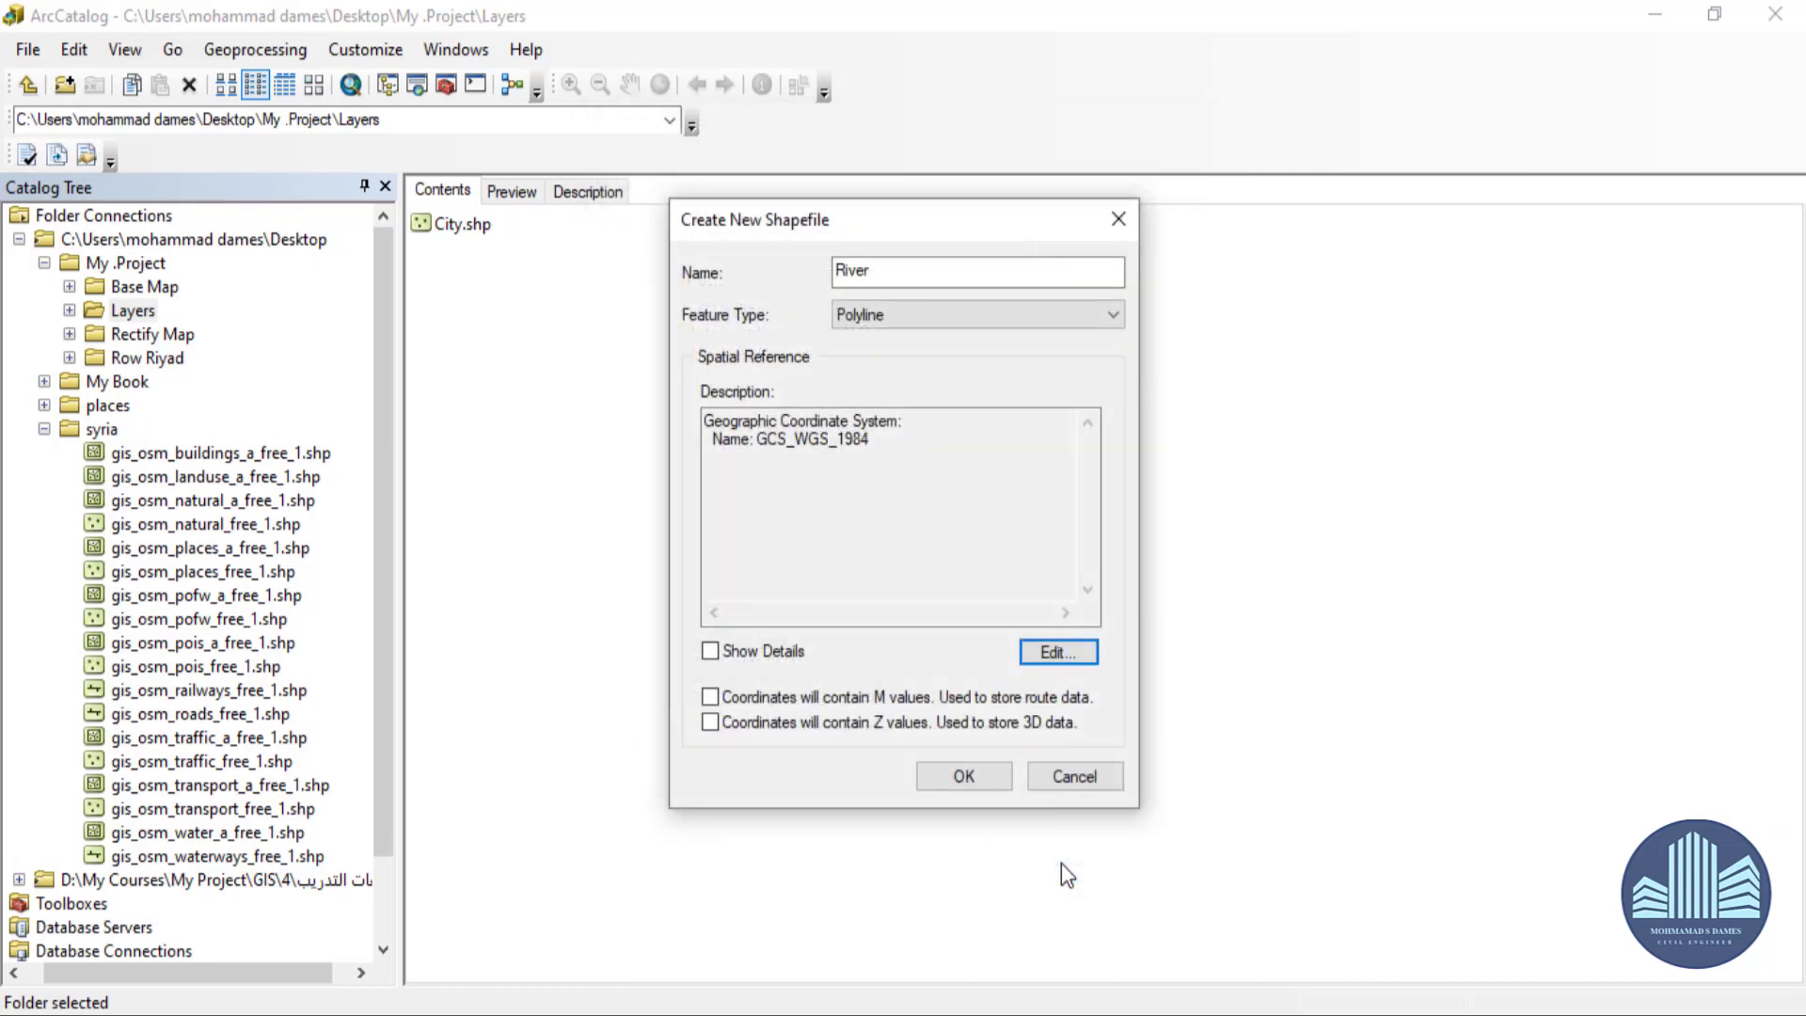
click(984, 770)
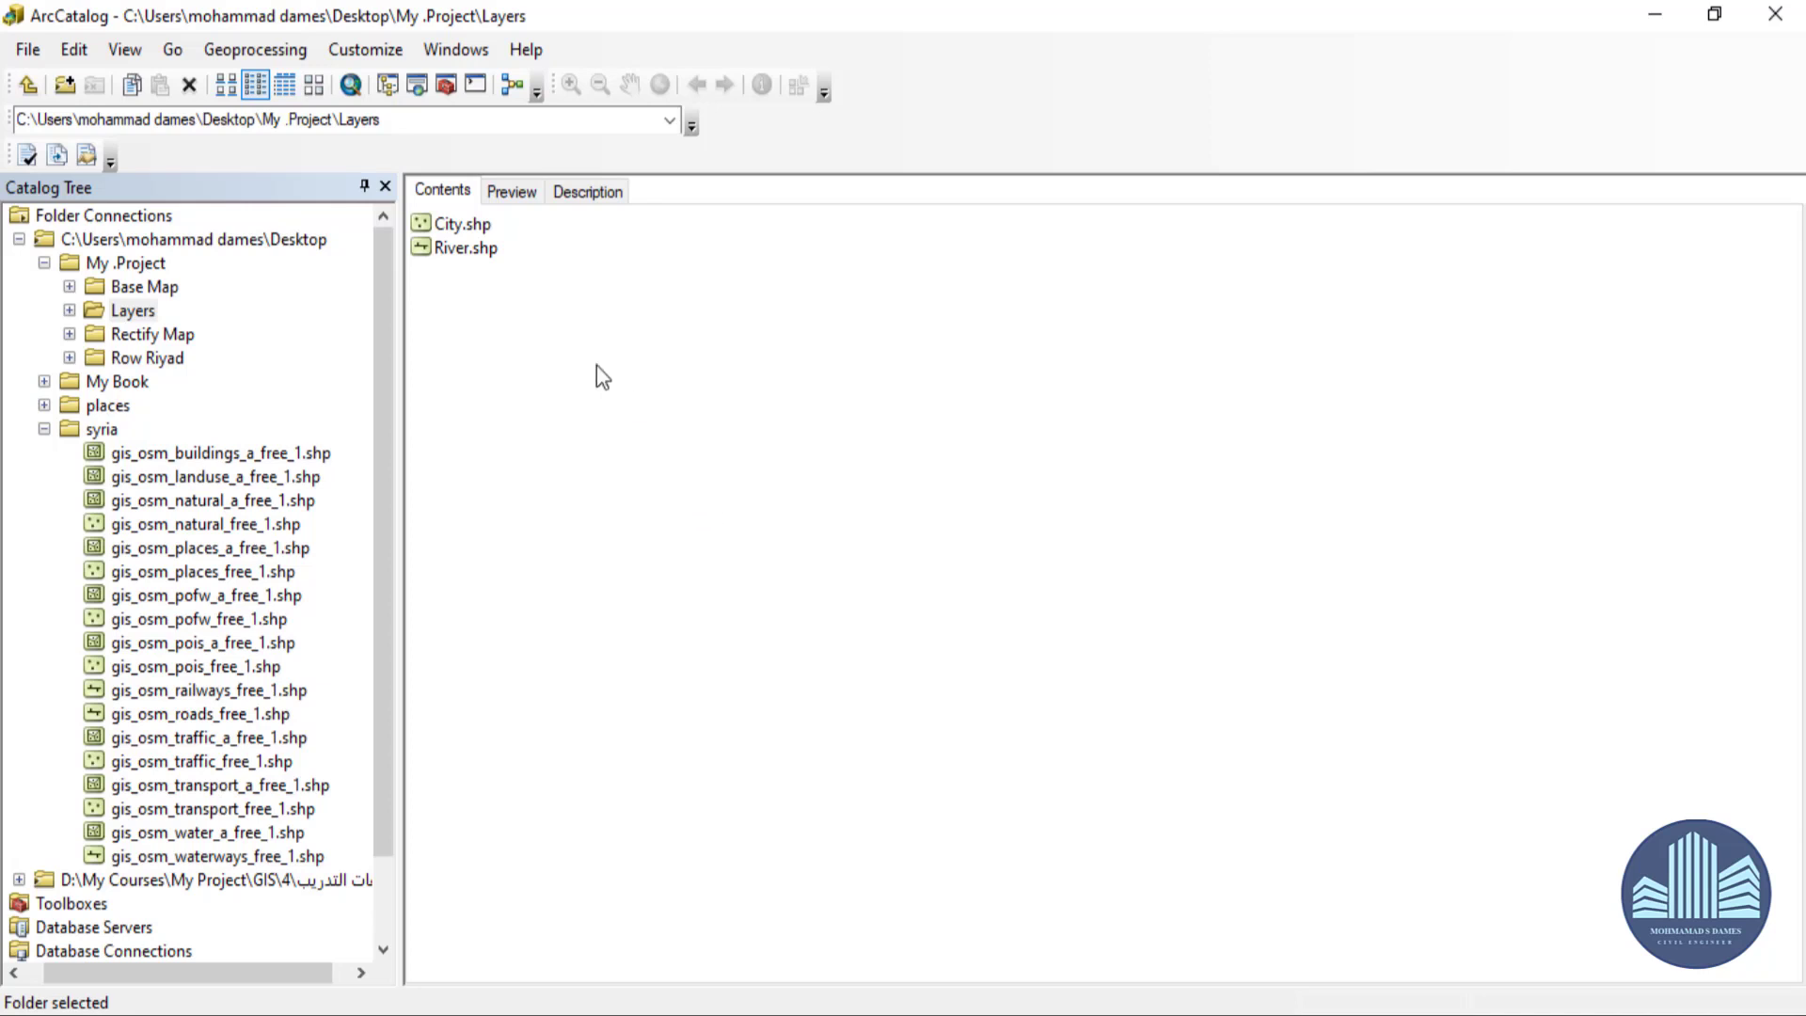
Start a new shapefile in the Layers folder, with the name Lake and the feature type Polygon.
right_click(574, 329)
mouse_move(679, 503)
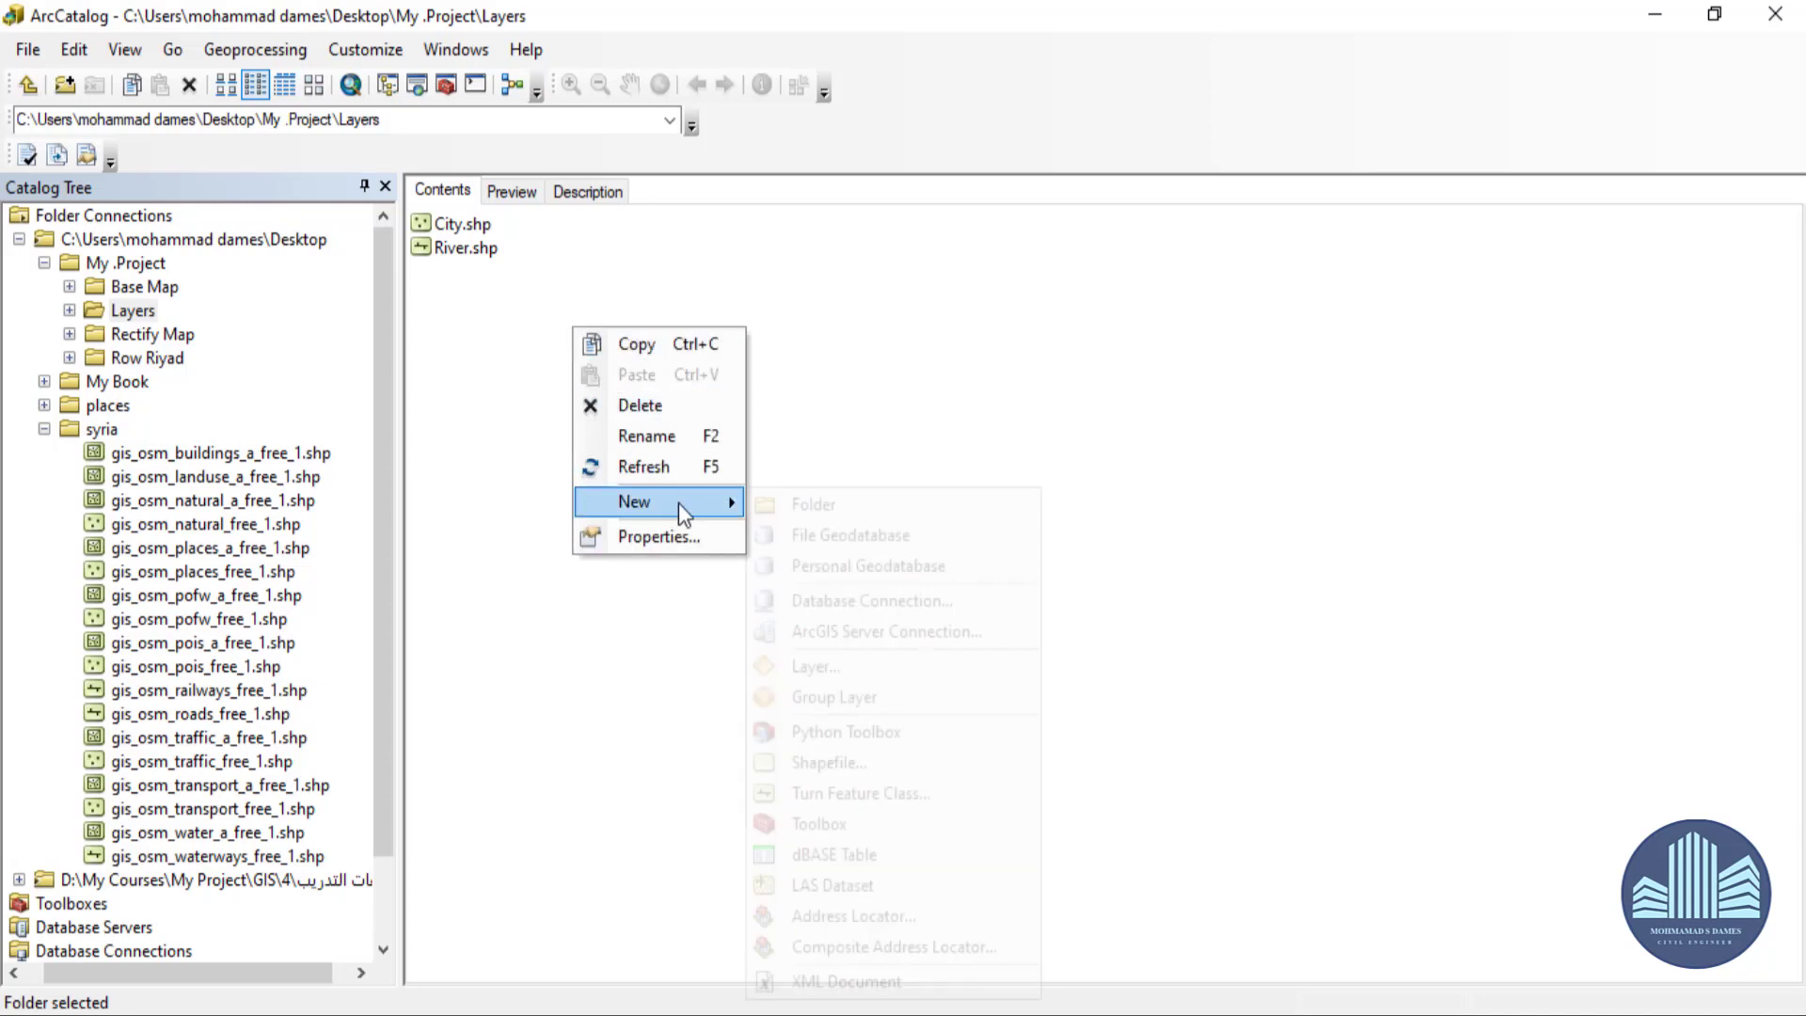
click(851, 765)
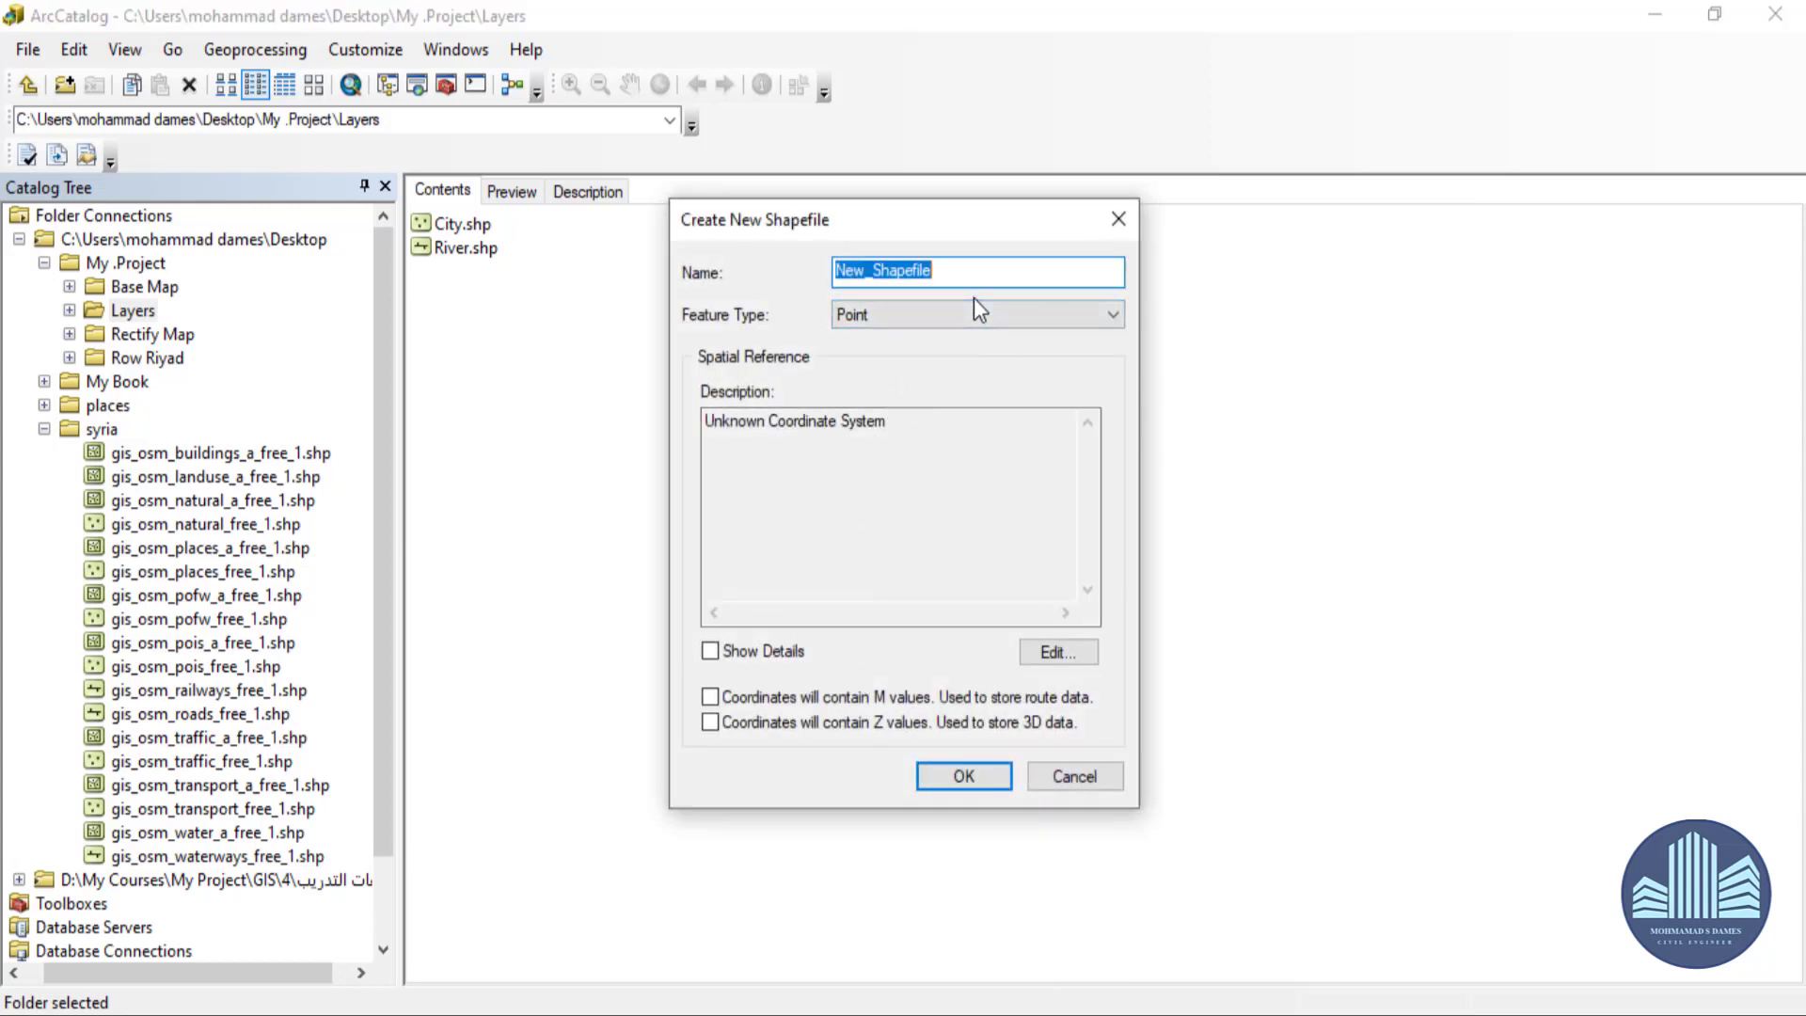
text(Lake)
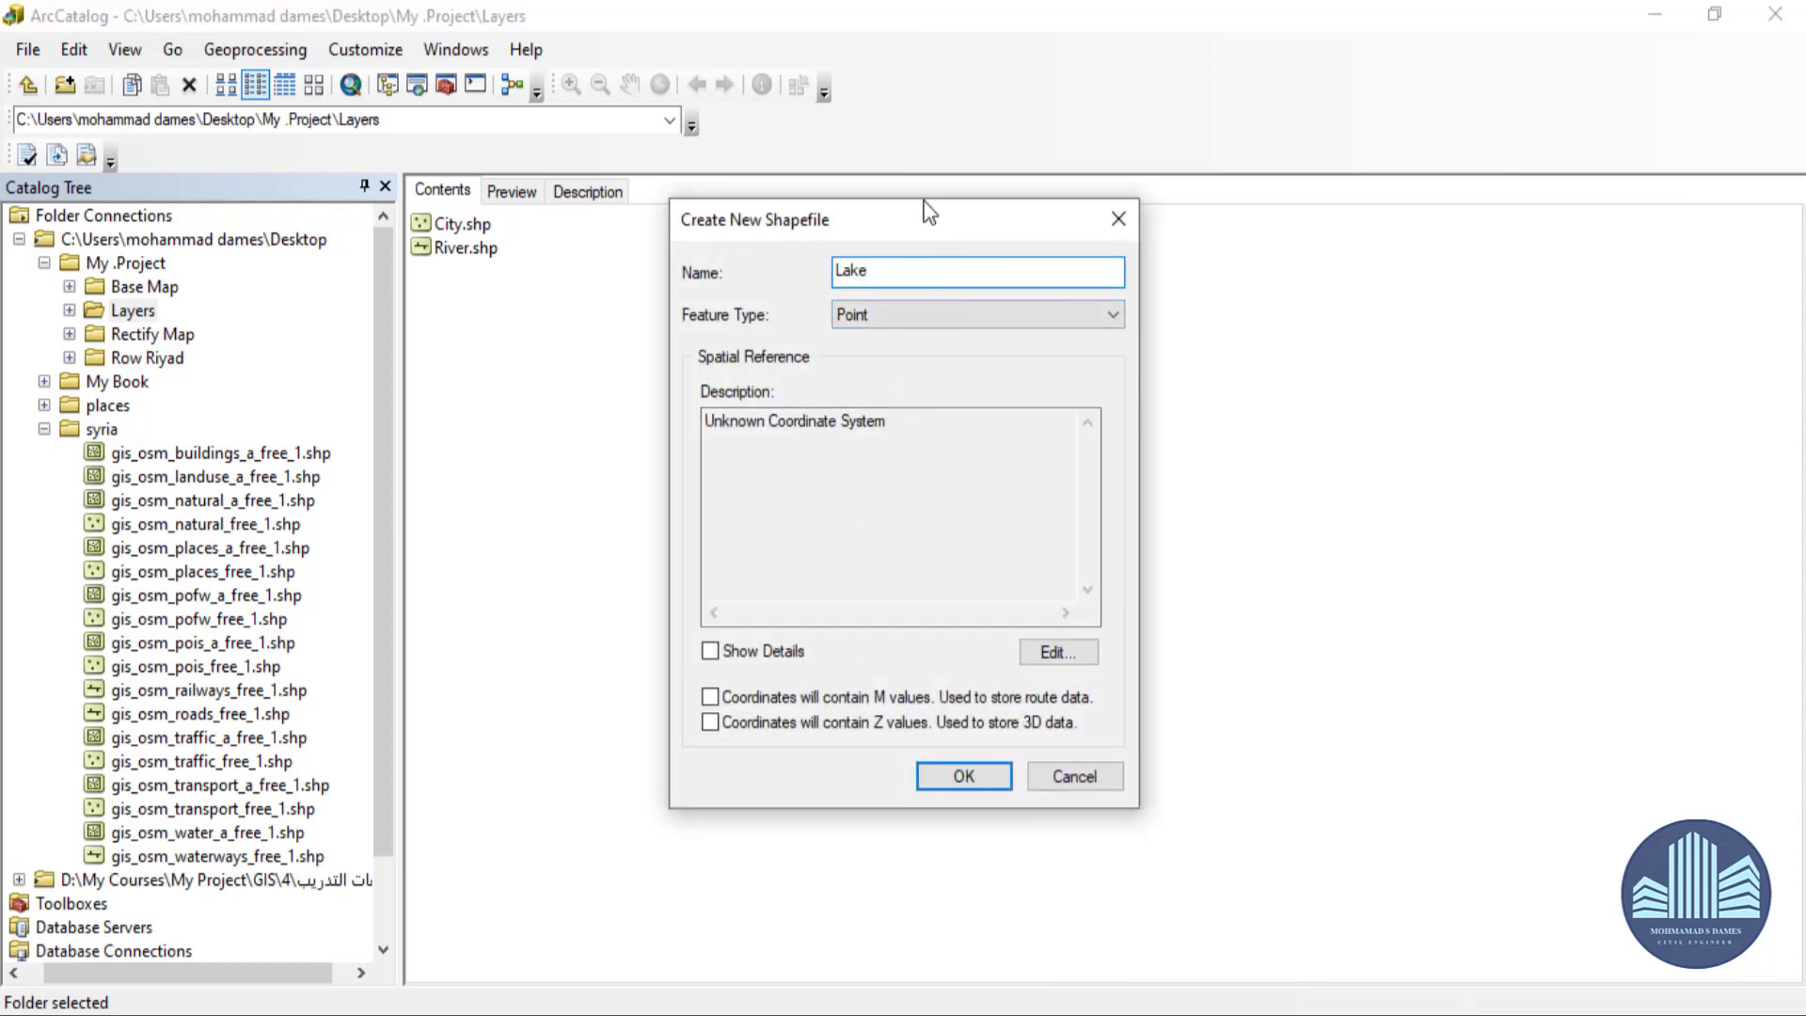
click(948, 318)
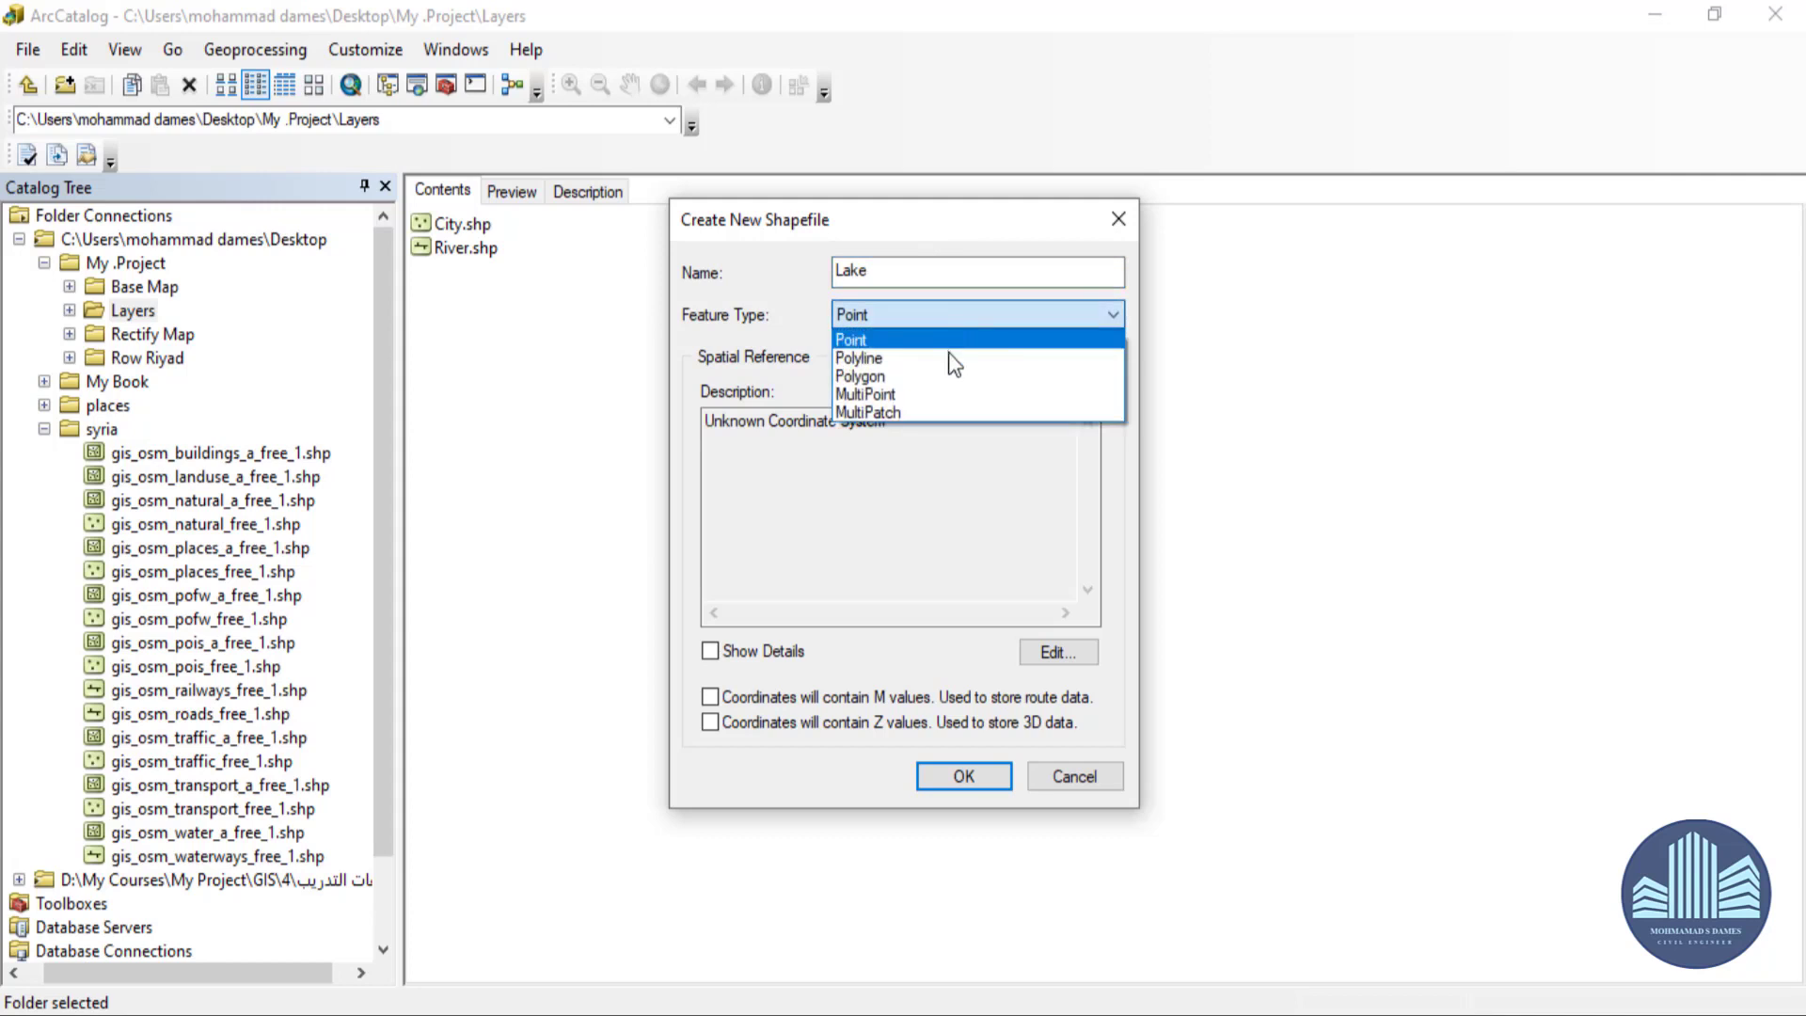
click(955, 376)
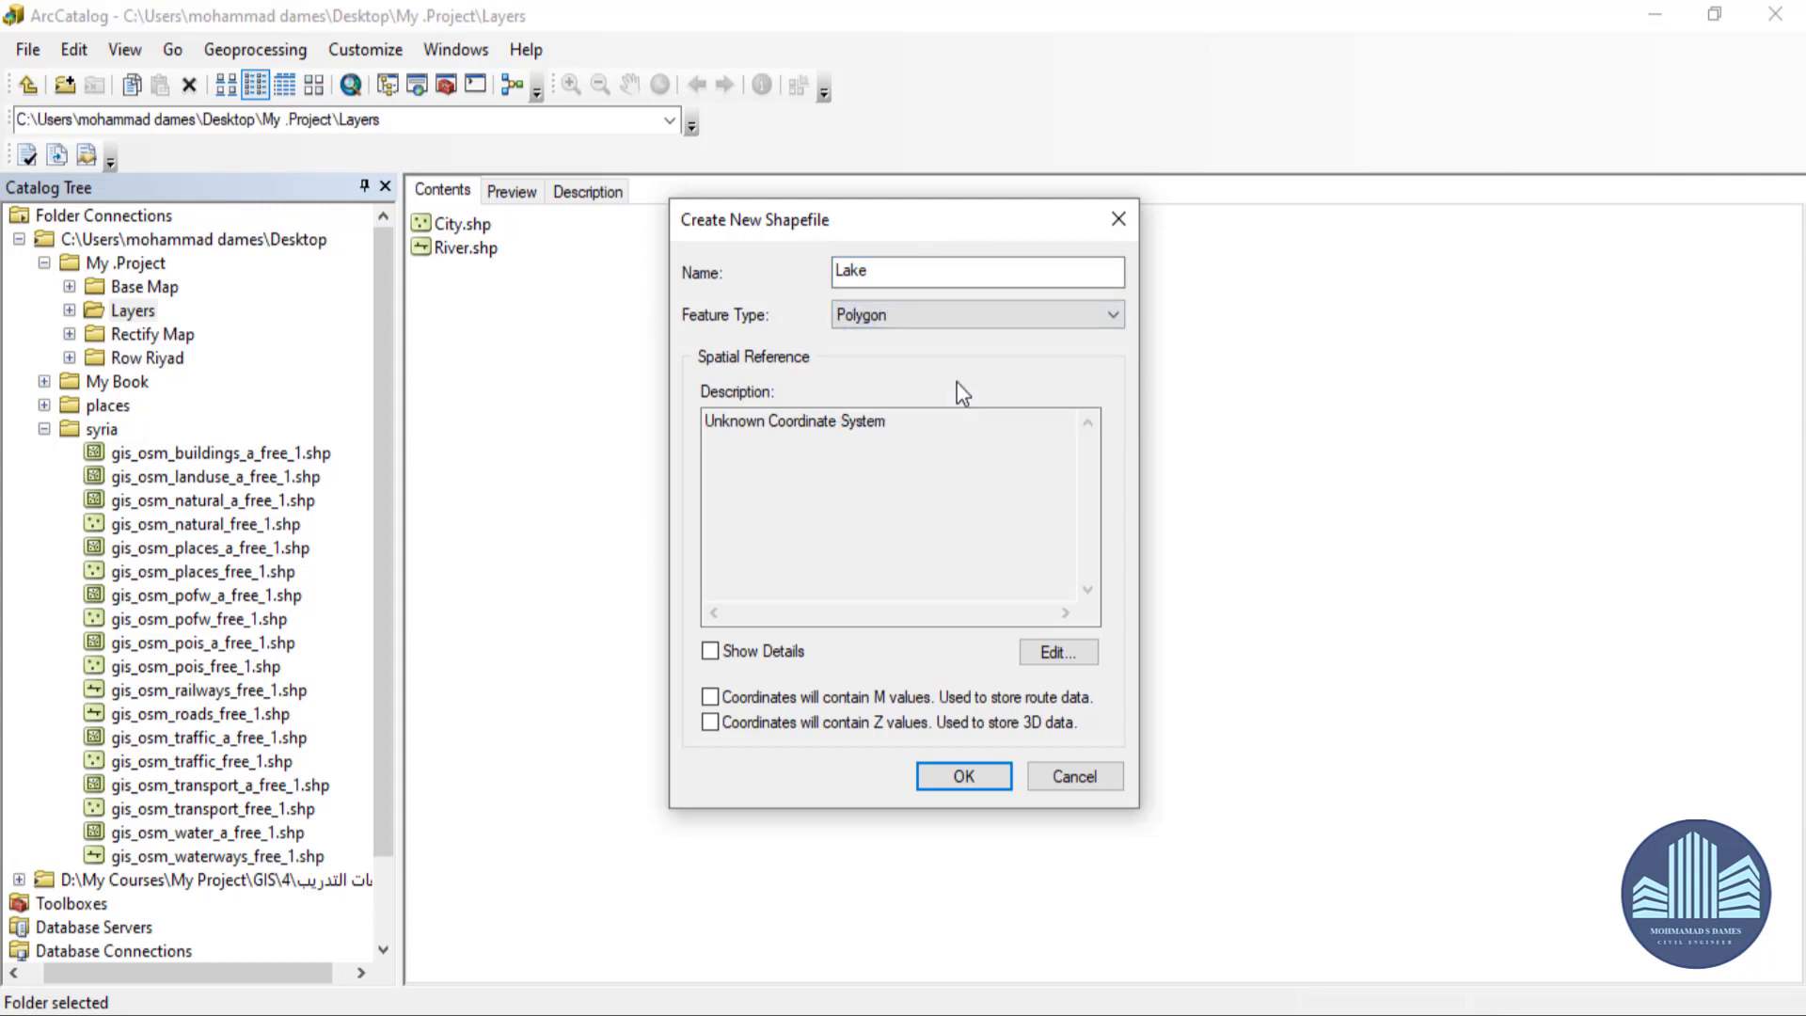
Give the Lake shapefile the favorite WGS 1984 coordinate system and create it.
click(1058, 652)
click(744, 304)
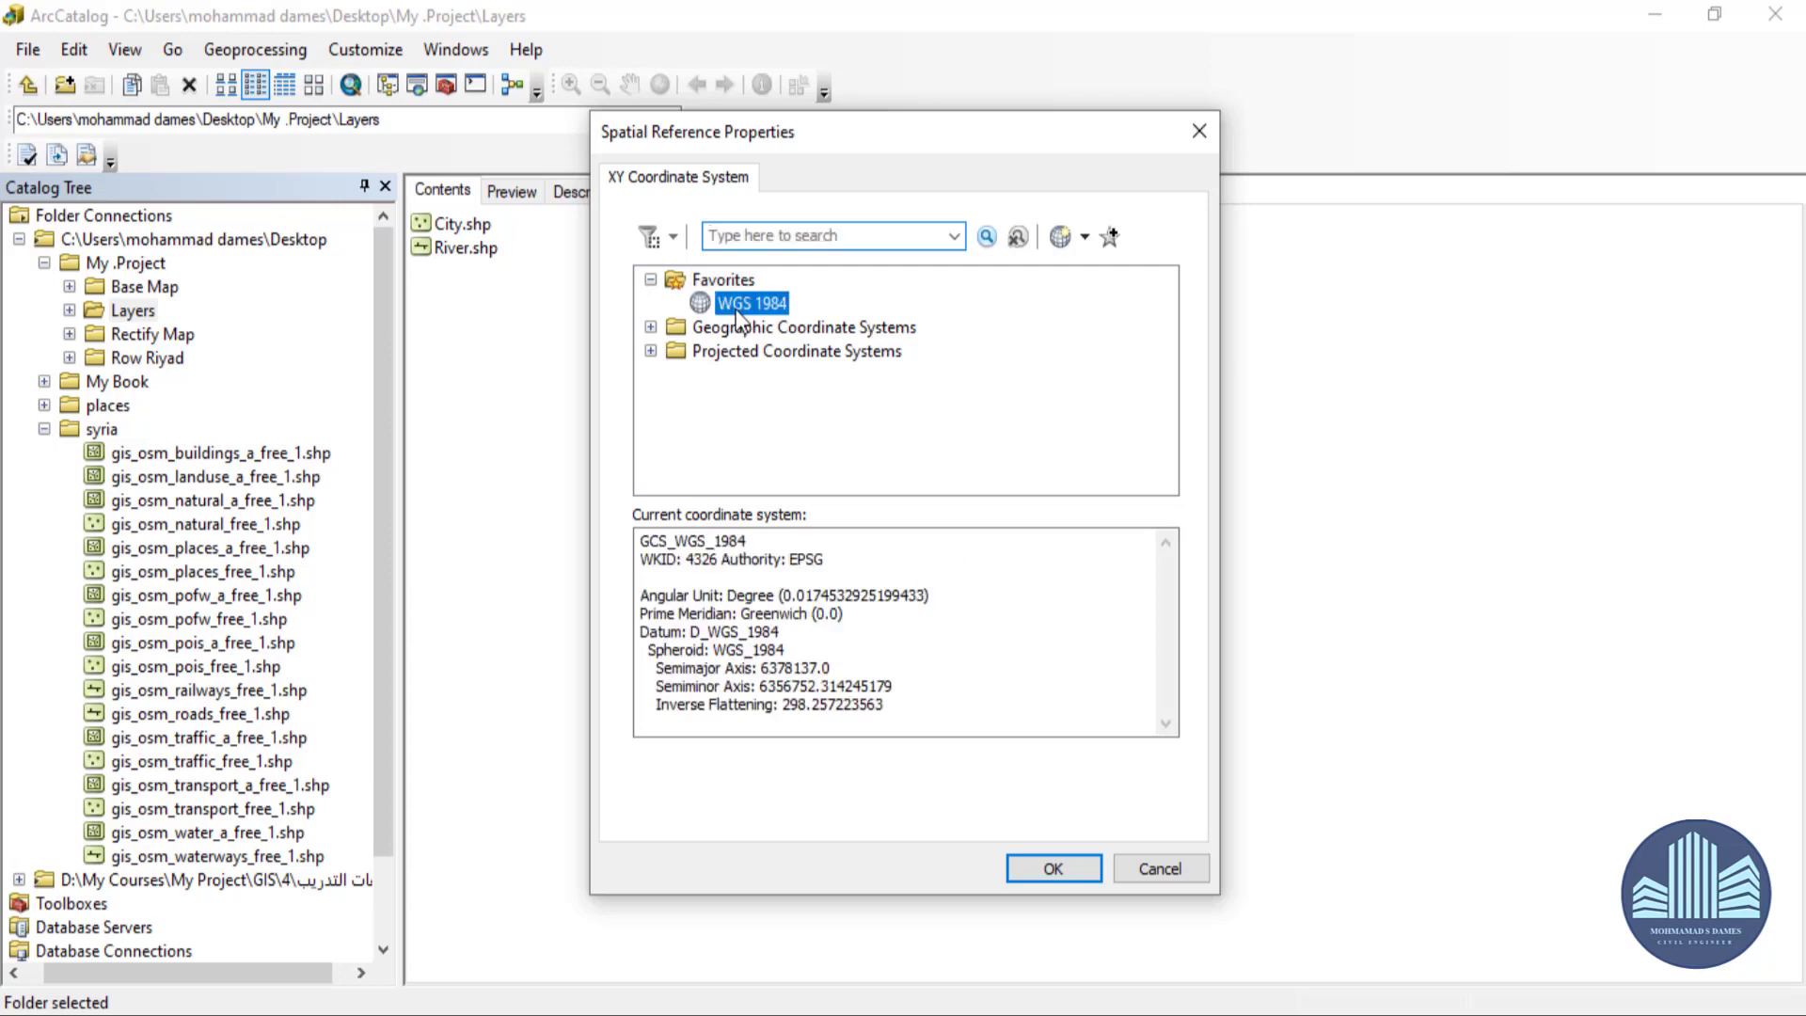
click(1051, 868)
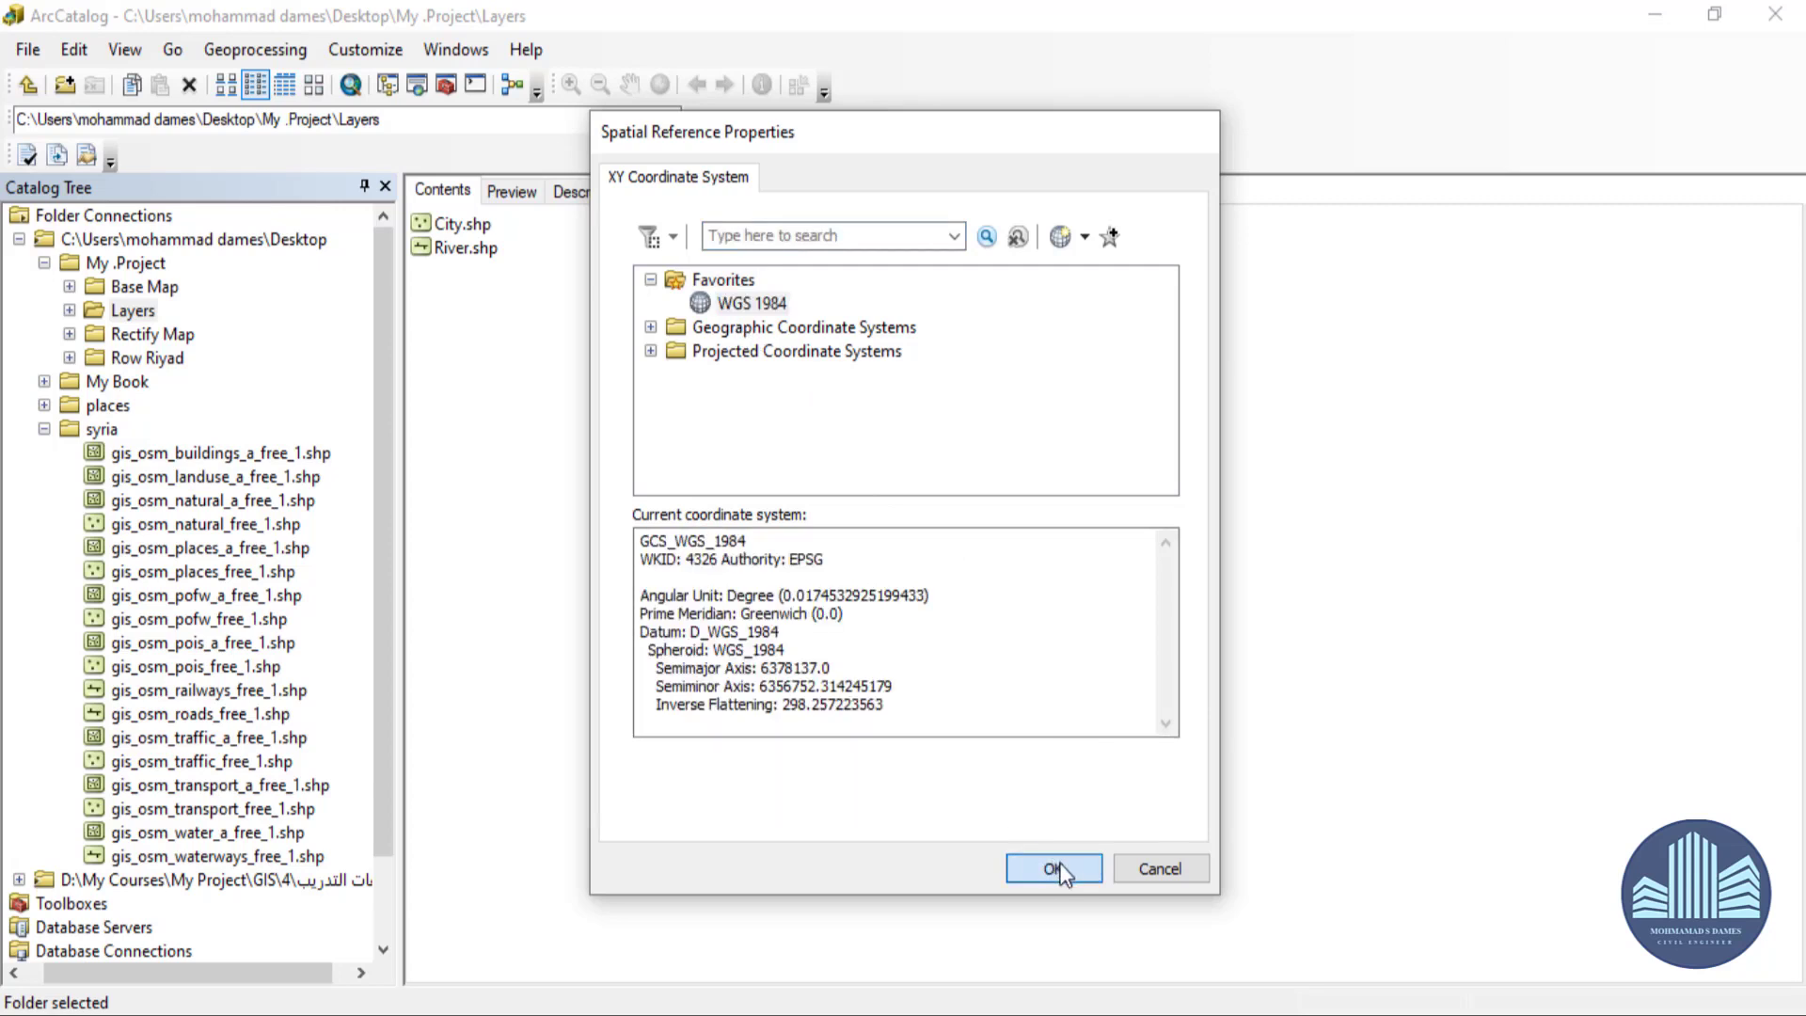
click(979, 784)
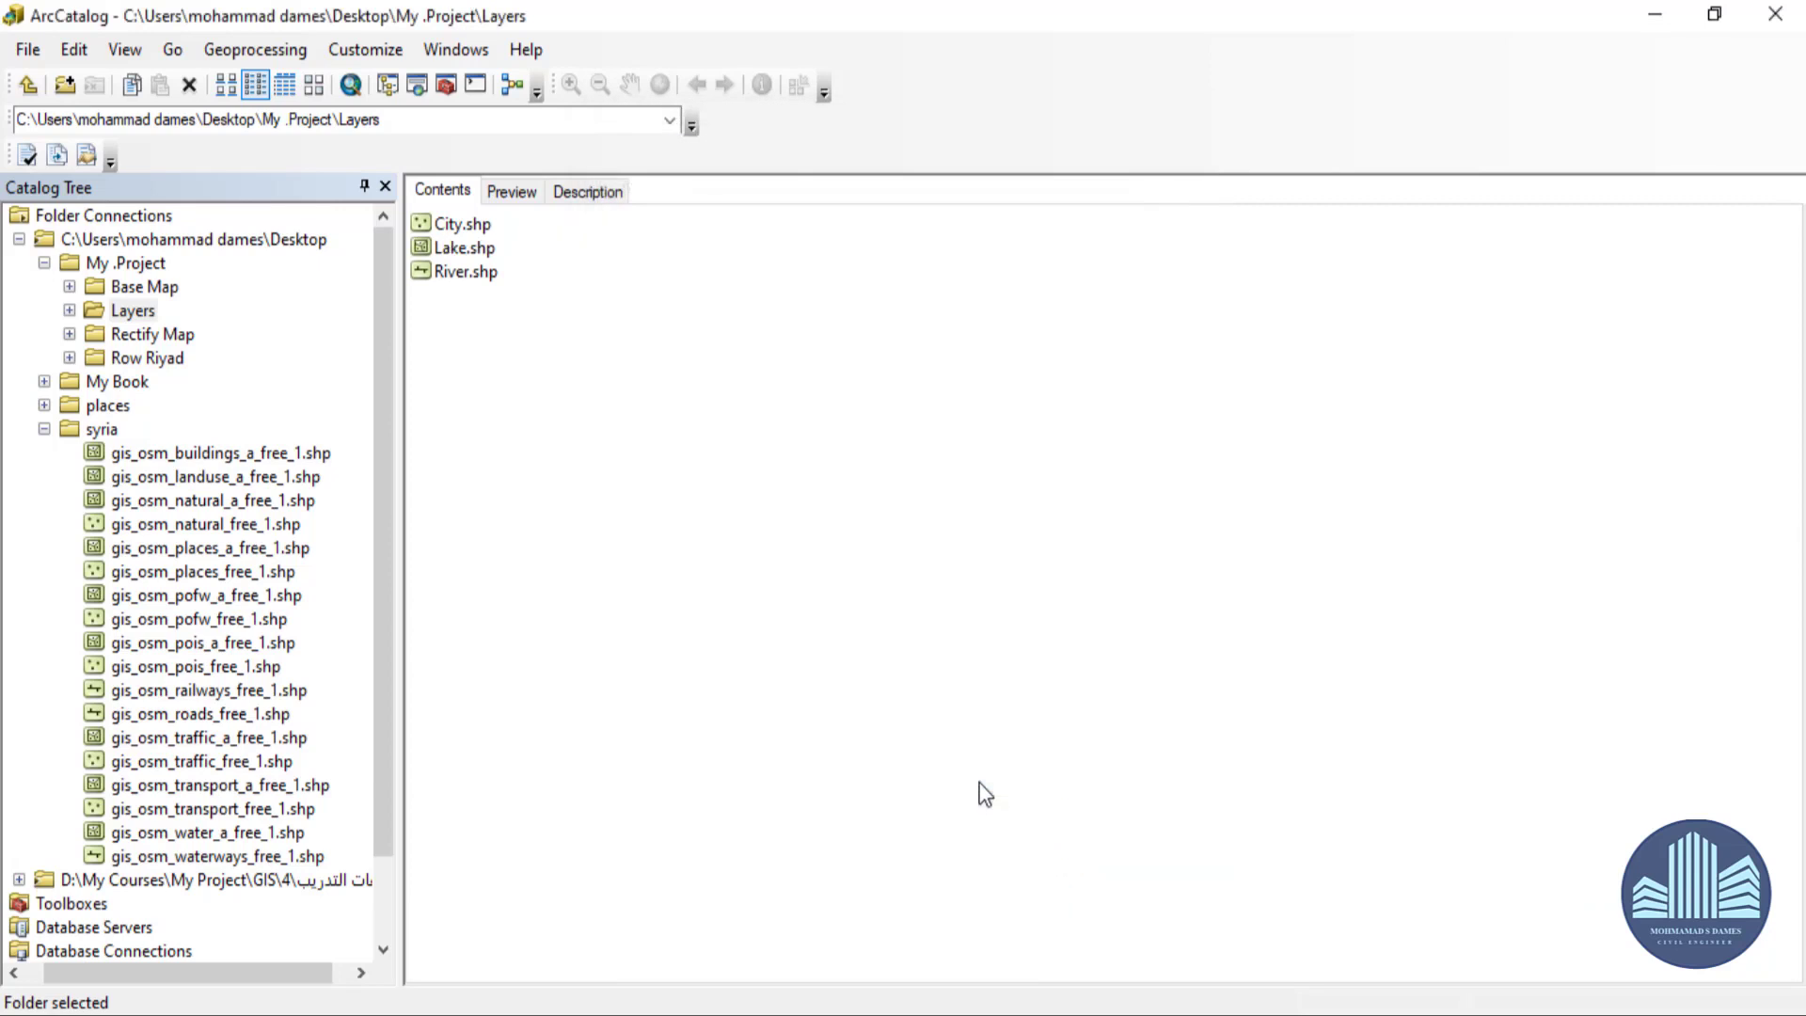
Start a new shapefile in the Layers folder, with the name Sea and the feature type Polygon.
right_click(541, 345)
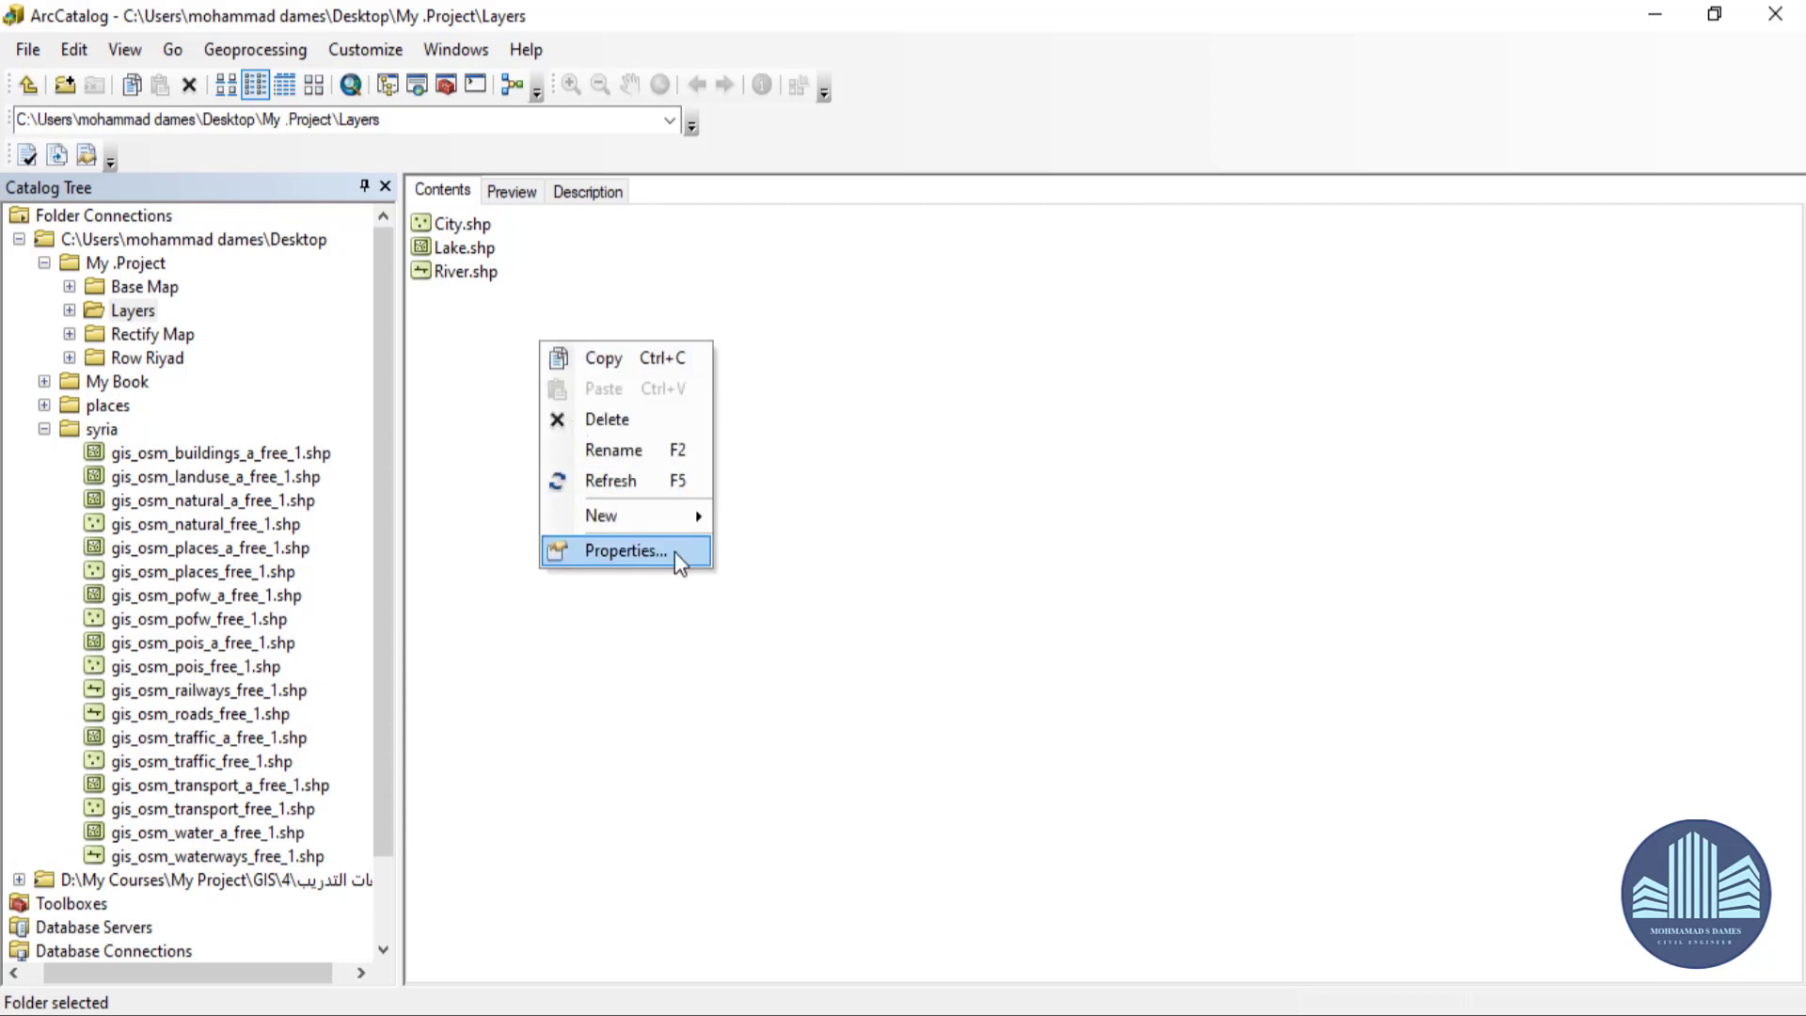
mouse_move(675, 519)
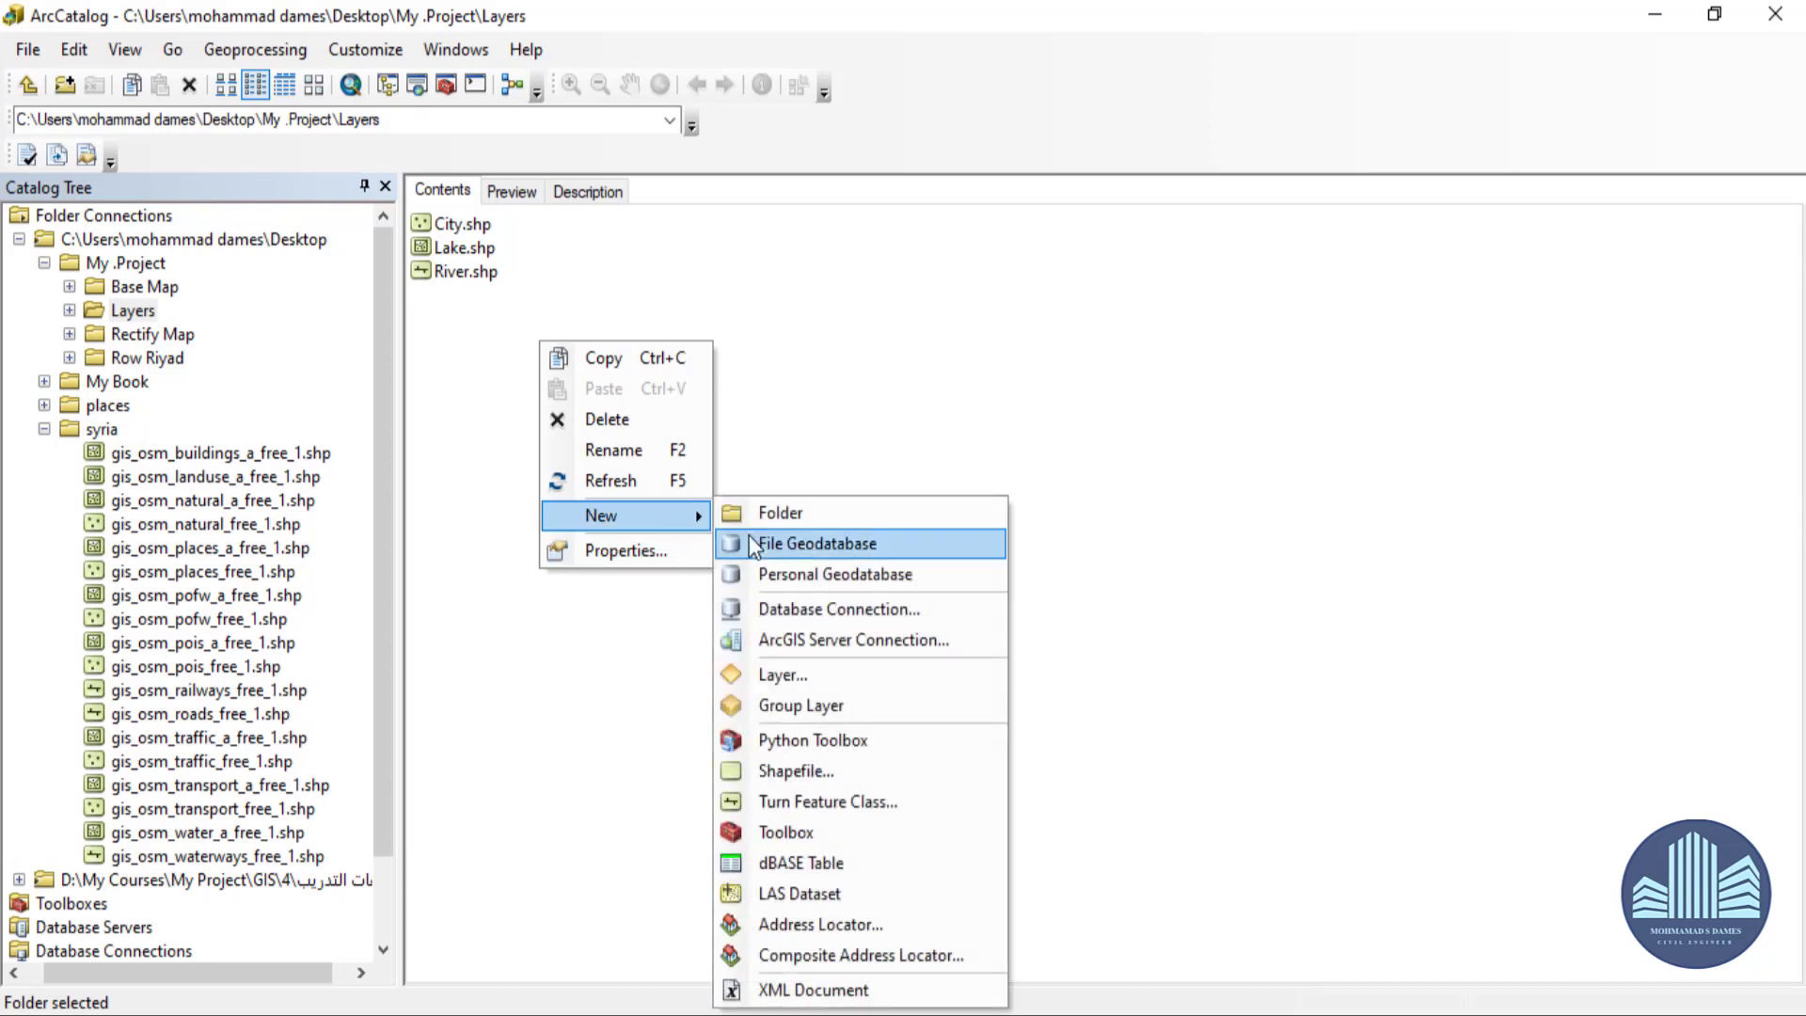
click(866, 771)
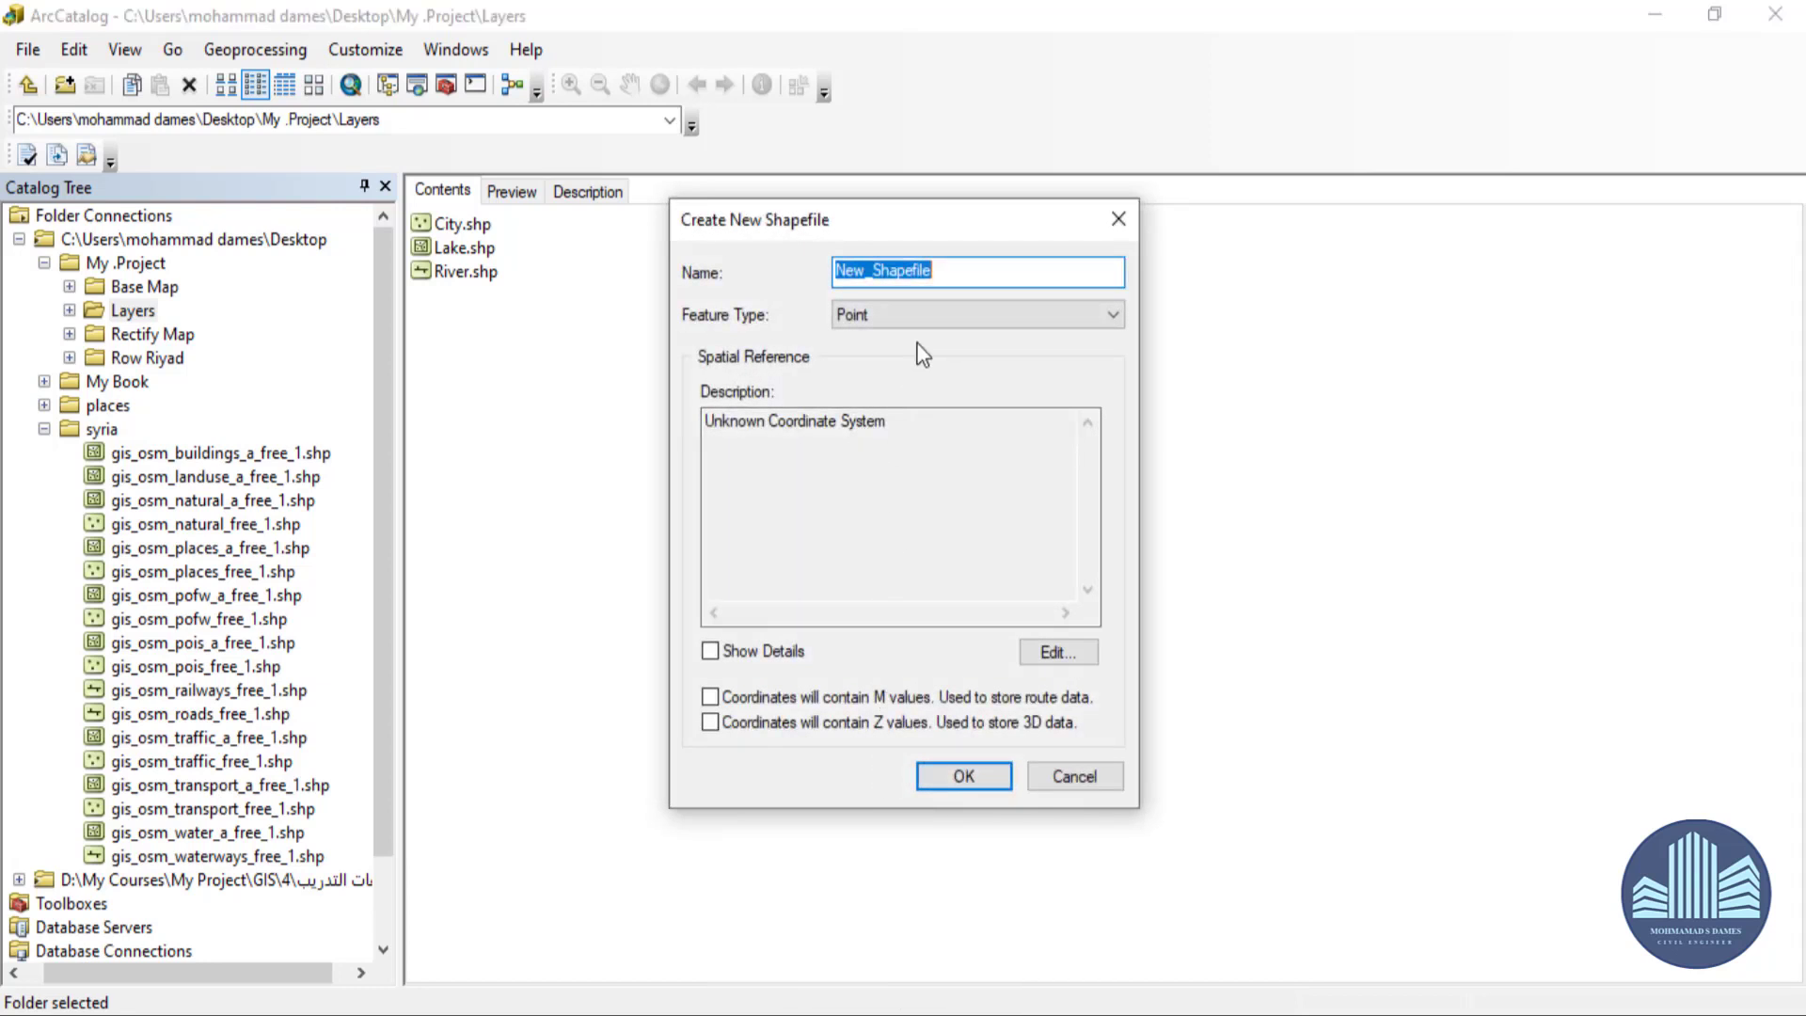
text(Sea)
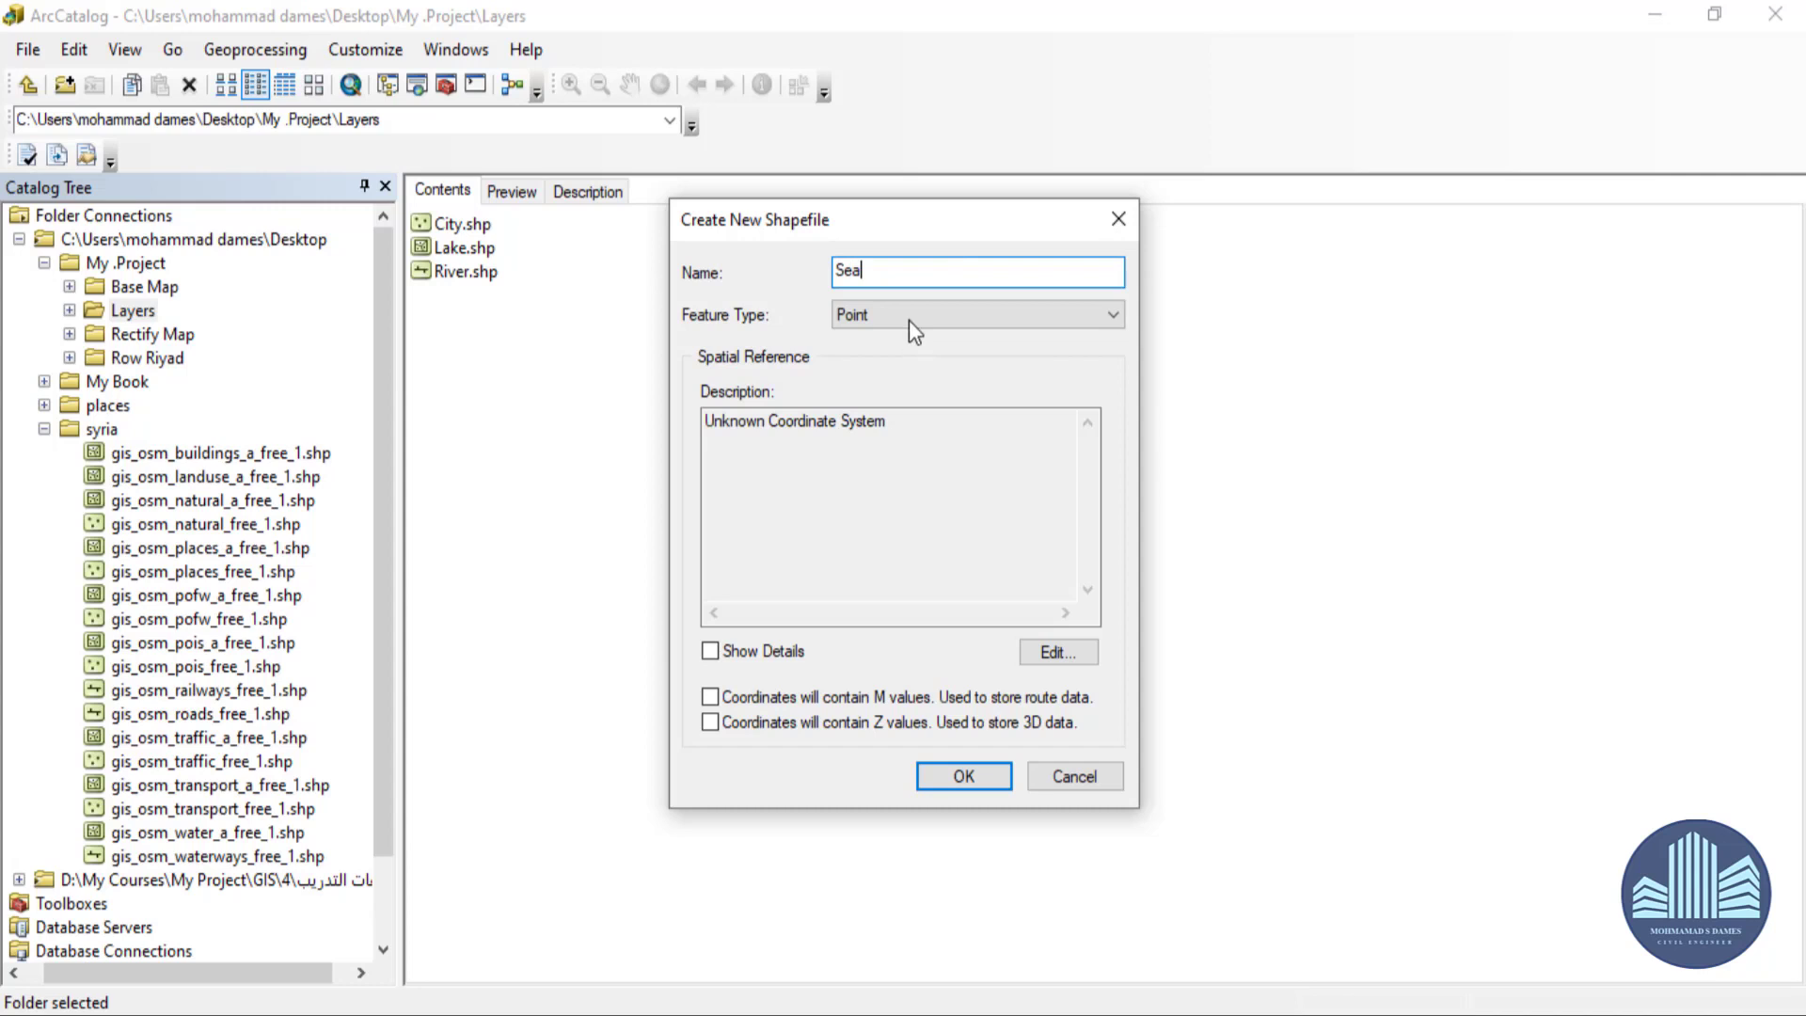
click(909, 320)
click(941, 378)
Set the Sea shapefile's coordinate system to WGS 1984 from the favorites and create the shapefile.
click(1058, 656)
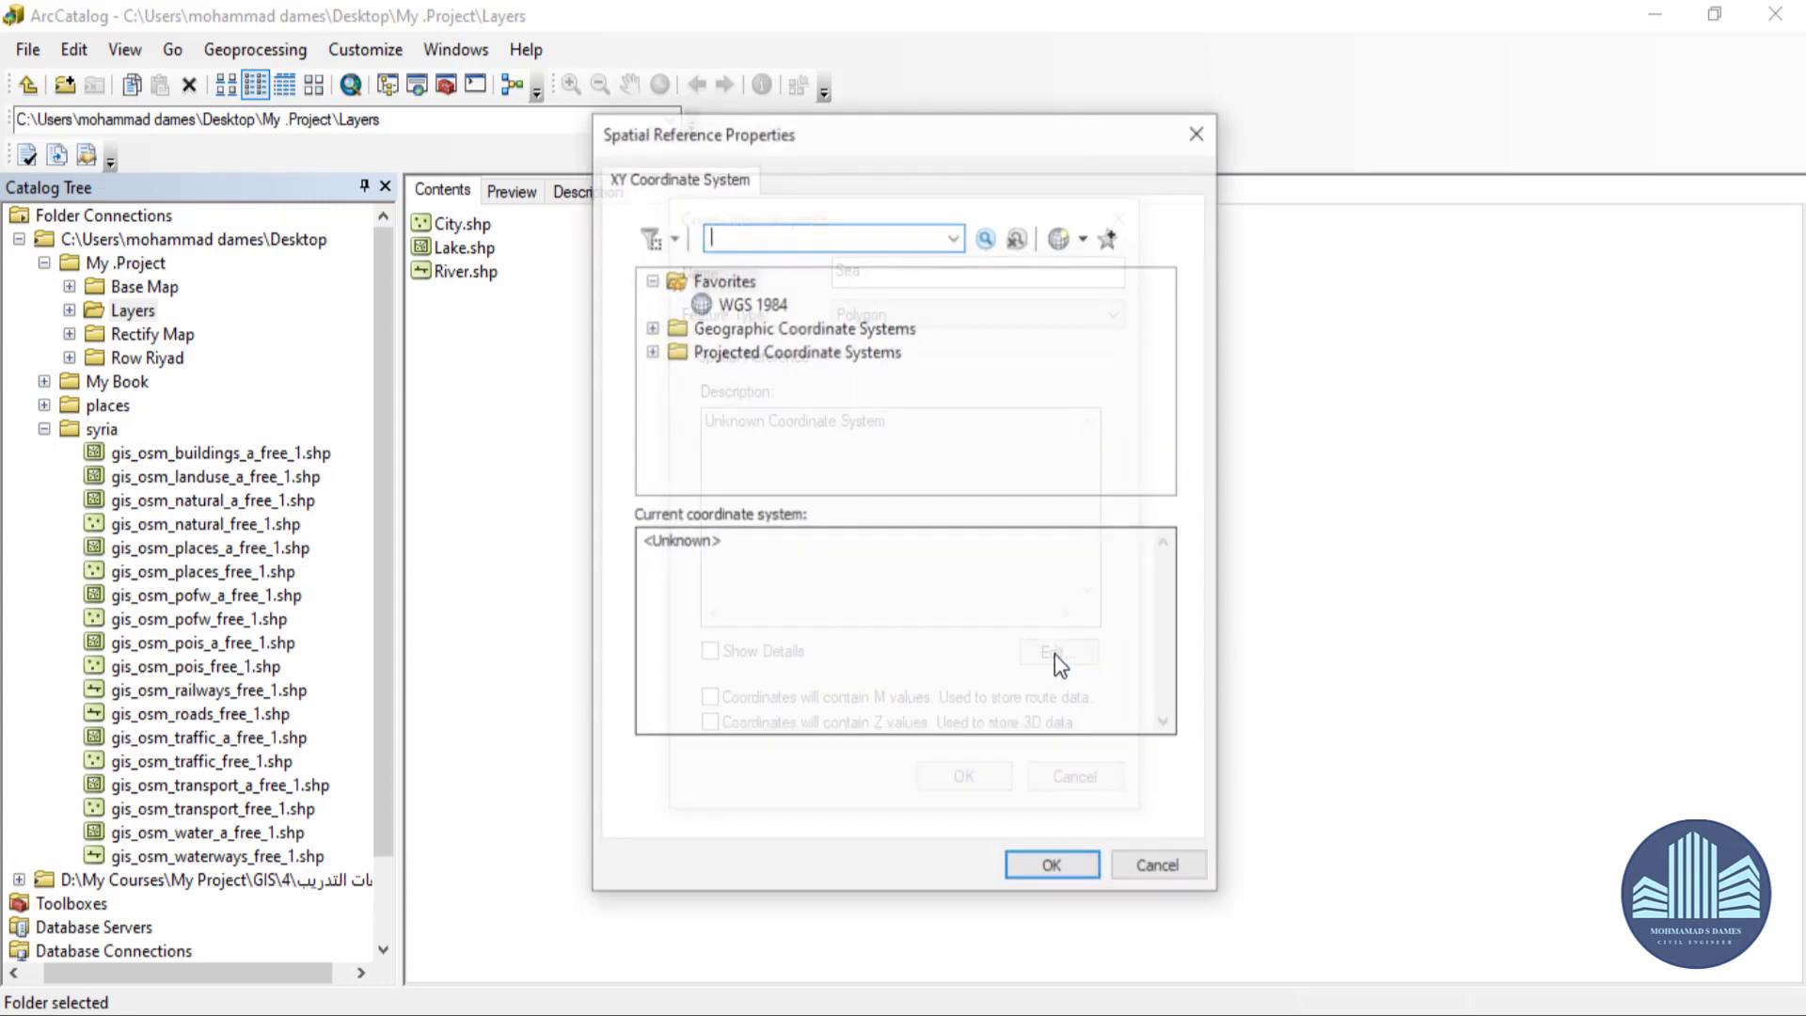
click(743, 302)
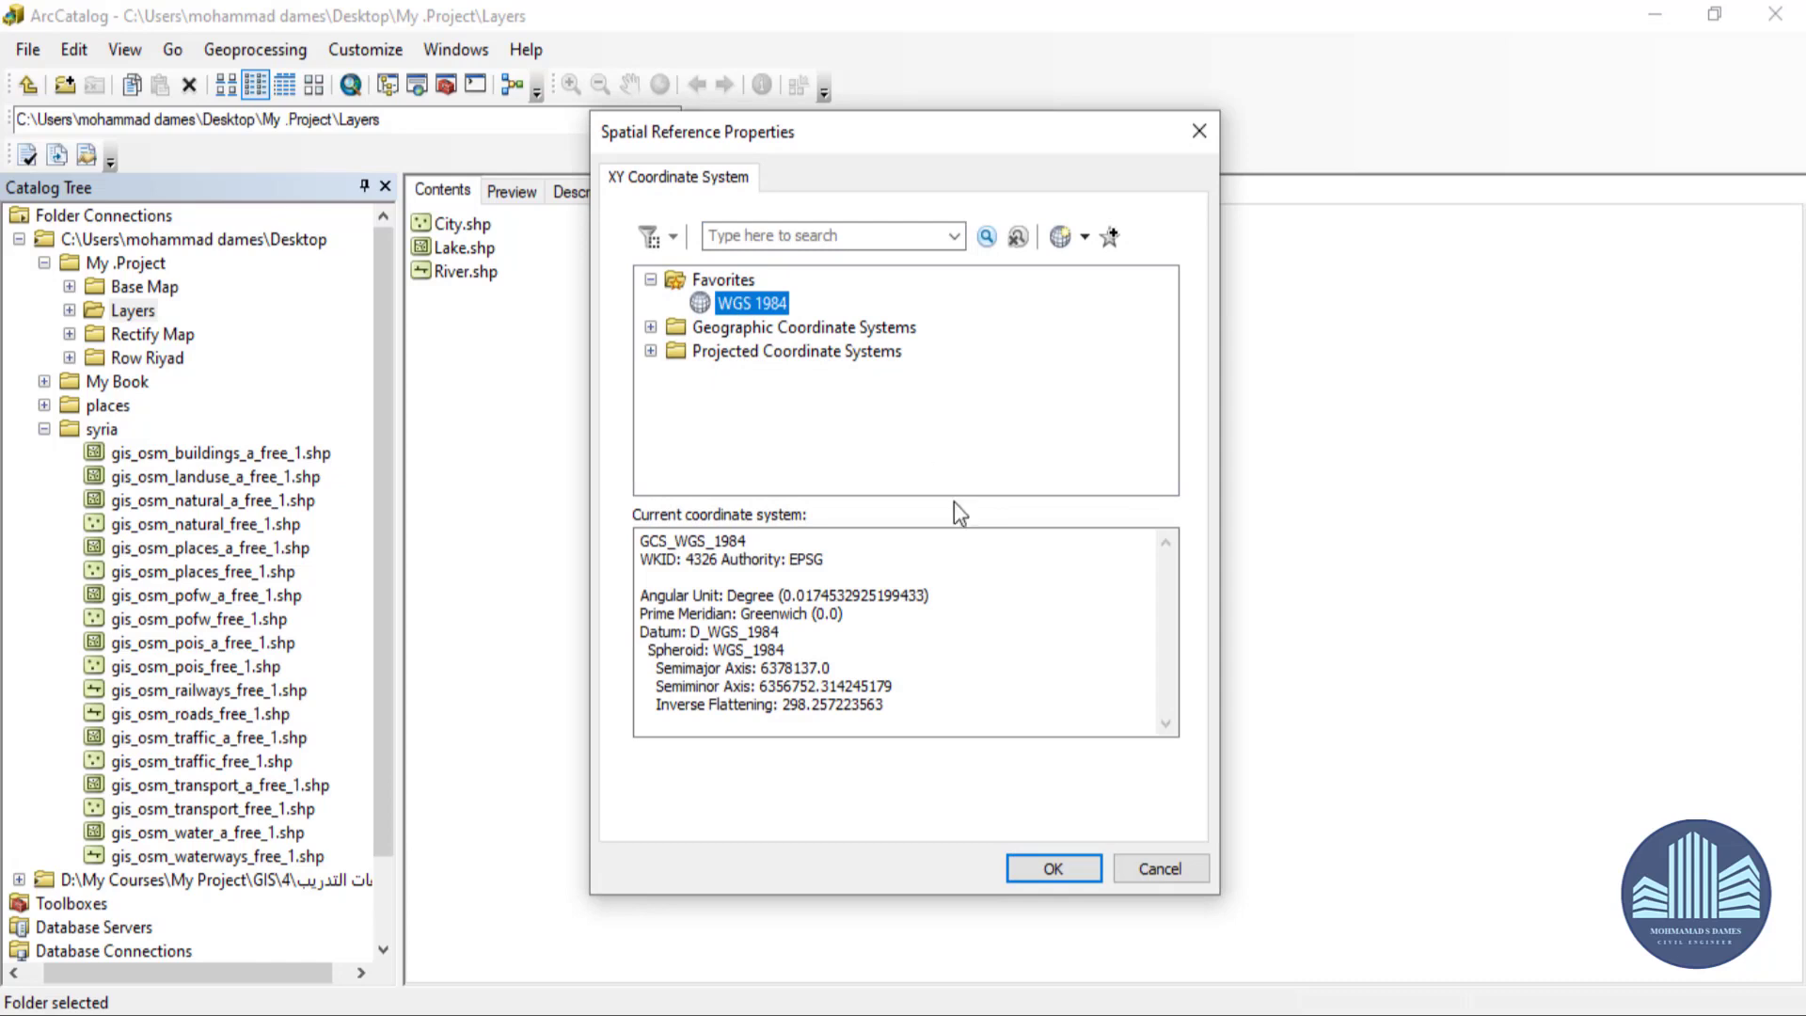
click(1053, 868)
click(989, 781)
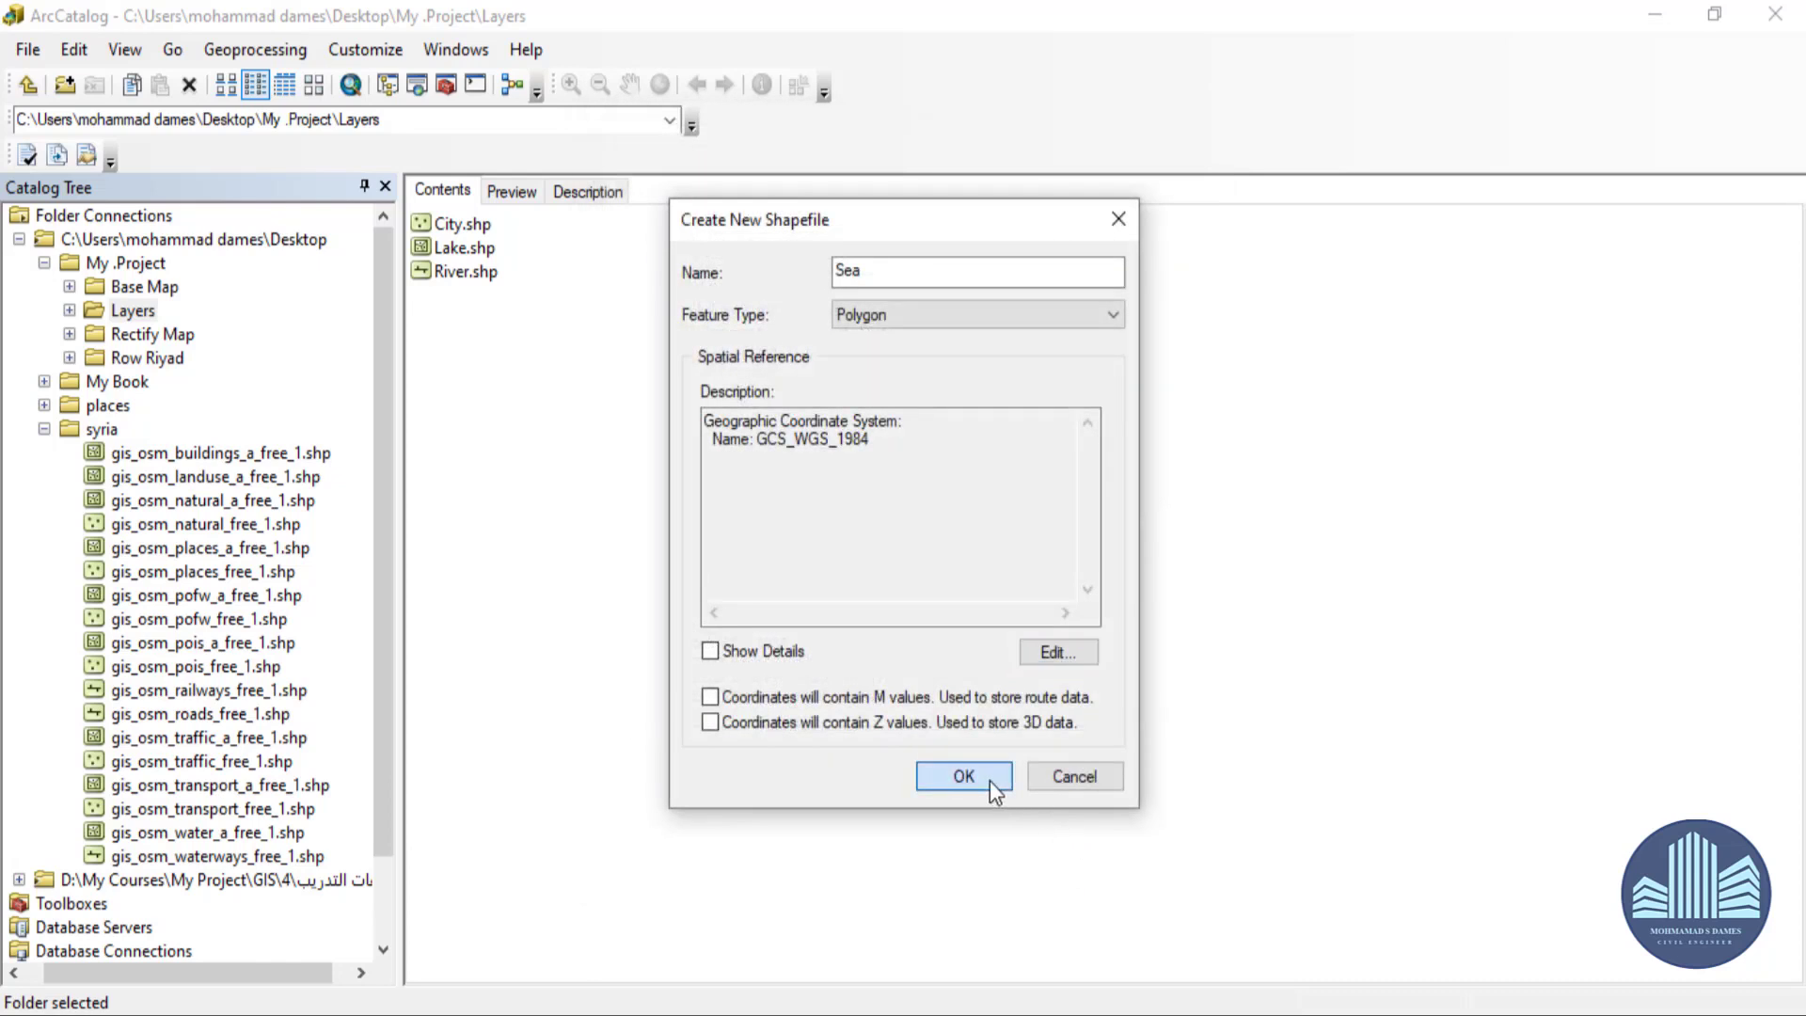